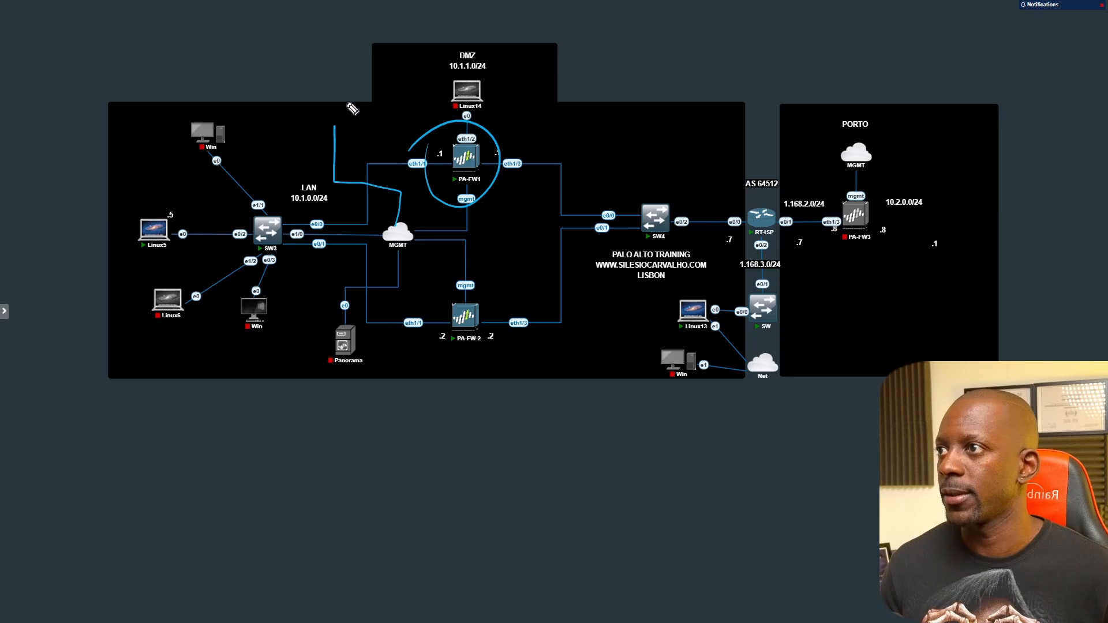
Step: Sketch an AD server box labelled 10.1.0.19 and underline the 10.1.0.0/24 LAN subnet
mouse_move(356, 77)
mouse_down()
mouse_move(297, 113)
mouse_move(288, 107)
mouse_move(323, 102)
mouse_move(326, 90)
mouse_move(332, 106)
mouse_up()
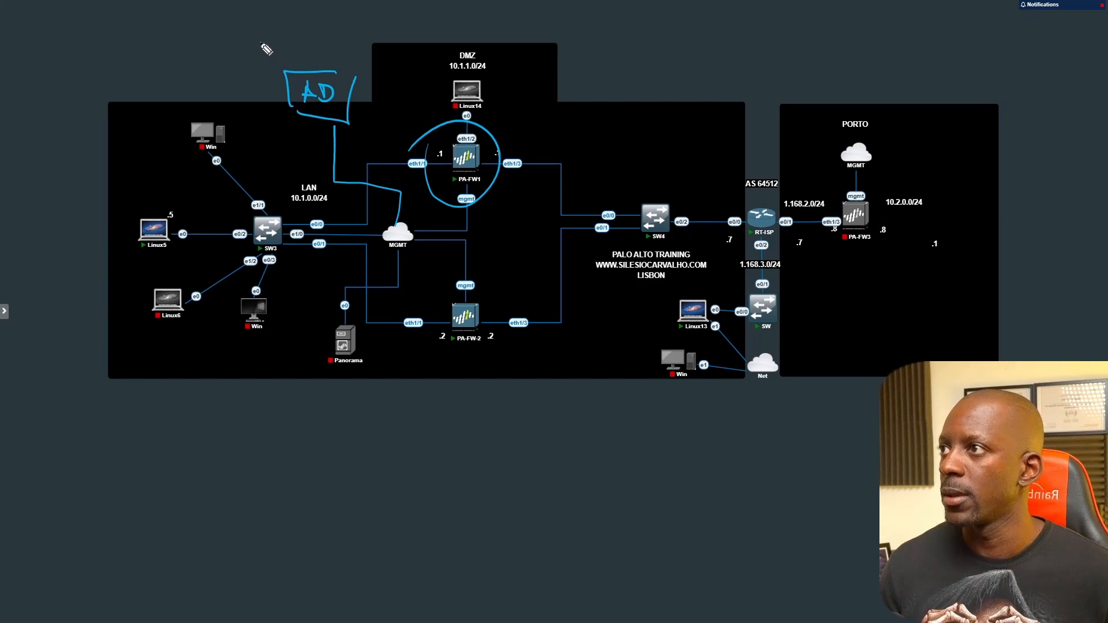
mouse_move(261, 38)
mouse_down()
mouse_move(260, 57)
mouse_move(272, 40)
mouse_move(282, 55)
mouse_up()
mouse_move(288, 44)
mouse_down()
mouse_move(301, 56)
mouse_move(311, 40)
mouse_up()
drag(324, 54, 349, 56)
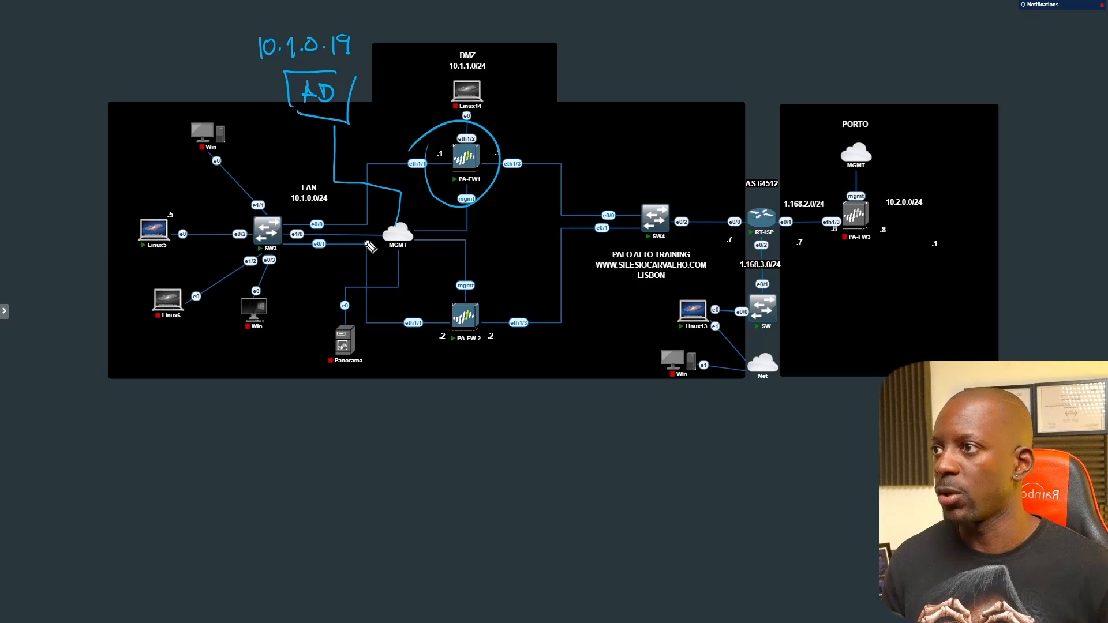
drag(291, 203, 327, 202)
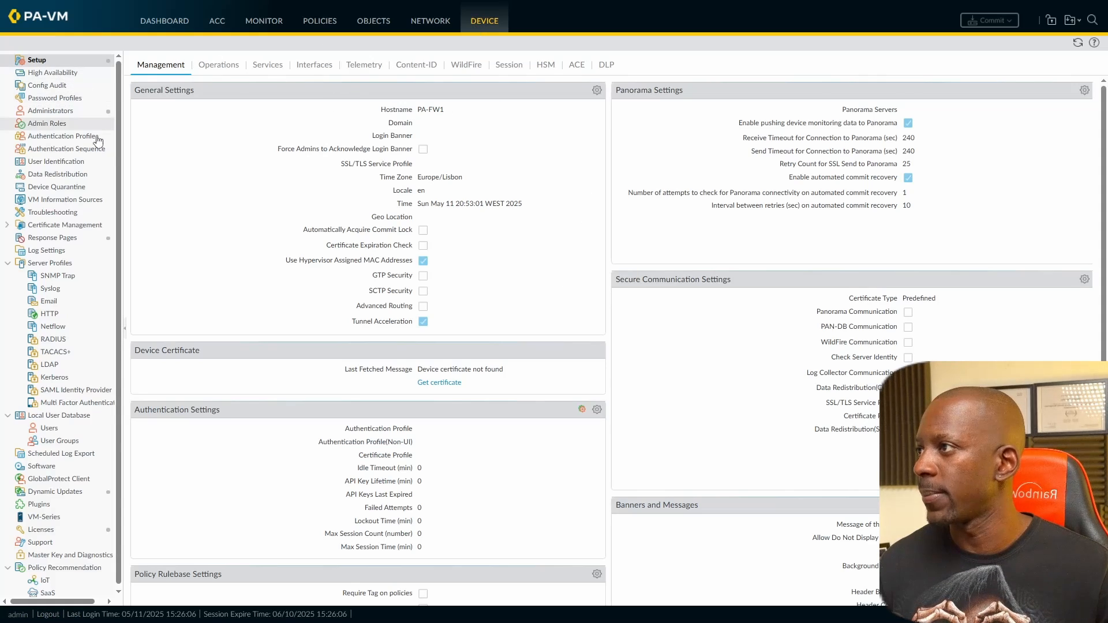
Step: Add an administrator with the user's name and a confirmed password, role Superuser (read-only)
click(83, 111)
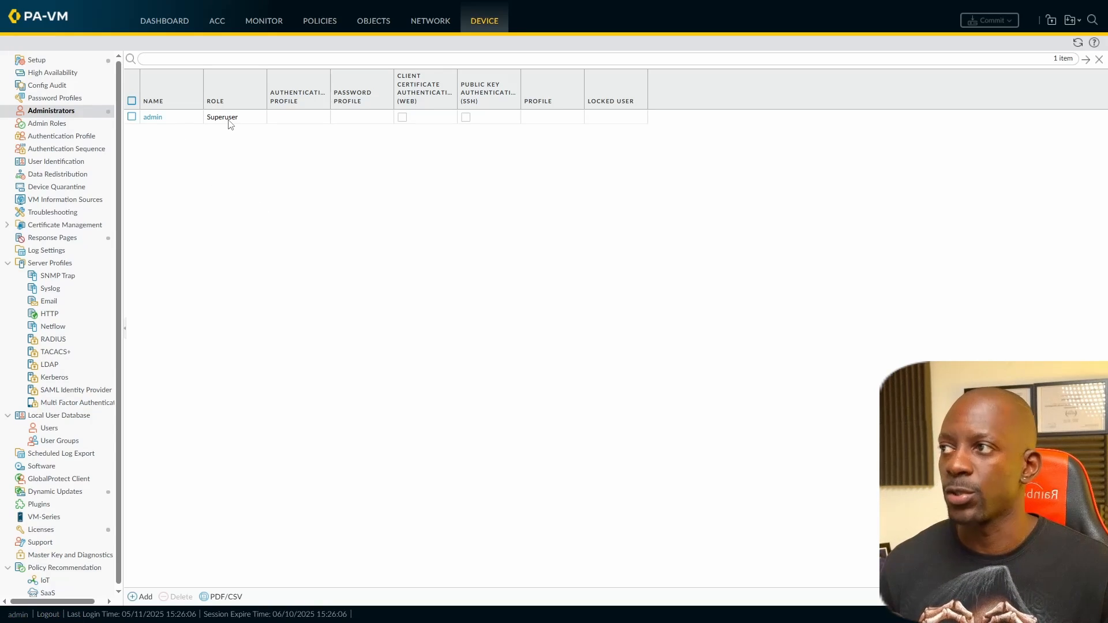
click(142, 597)
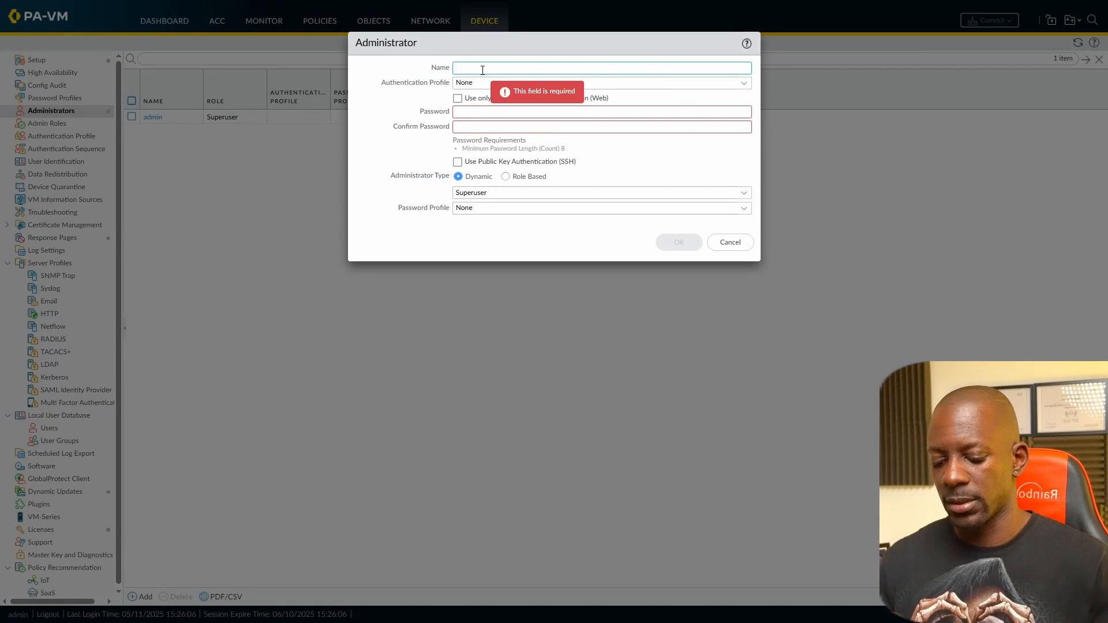
text(silesio)
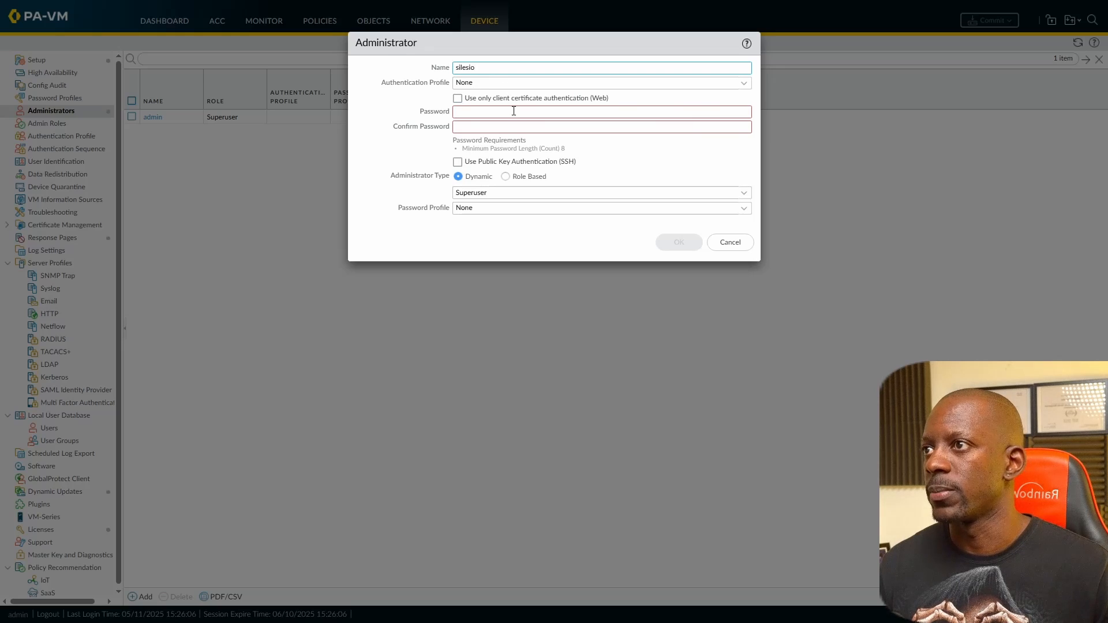
click(513, 112)
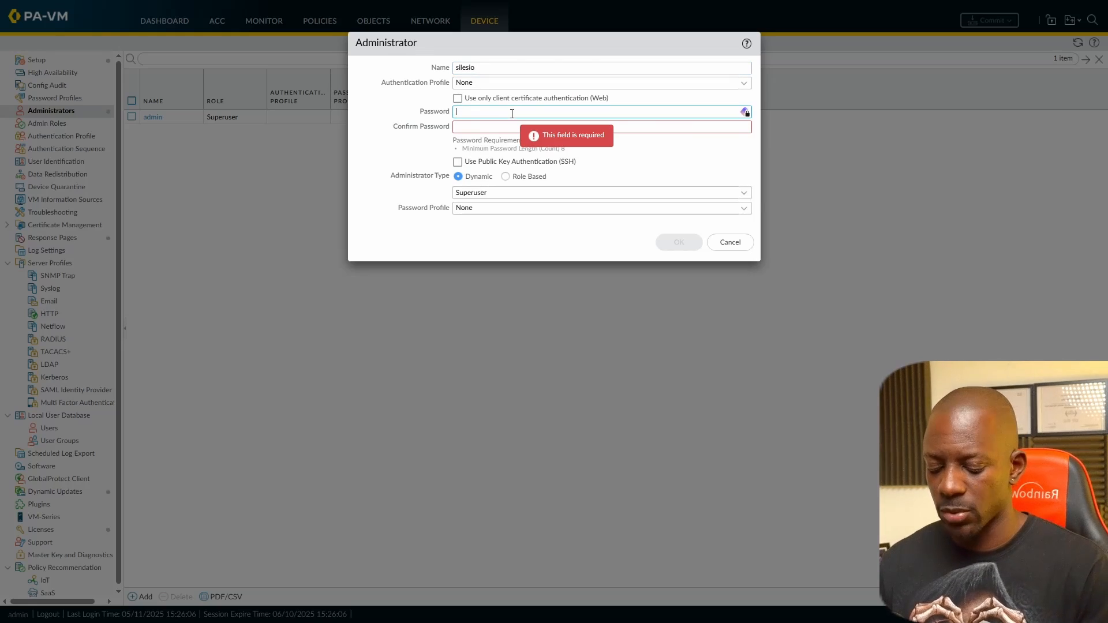
text(*******)
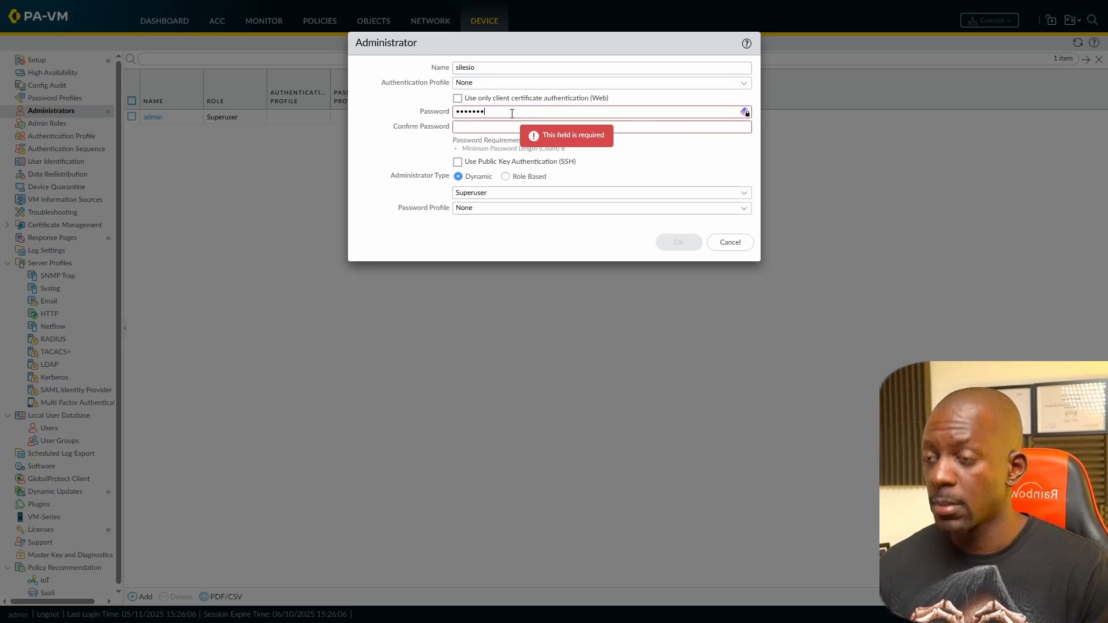
text(*)
key(Tab)
text(****)
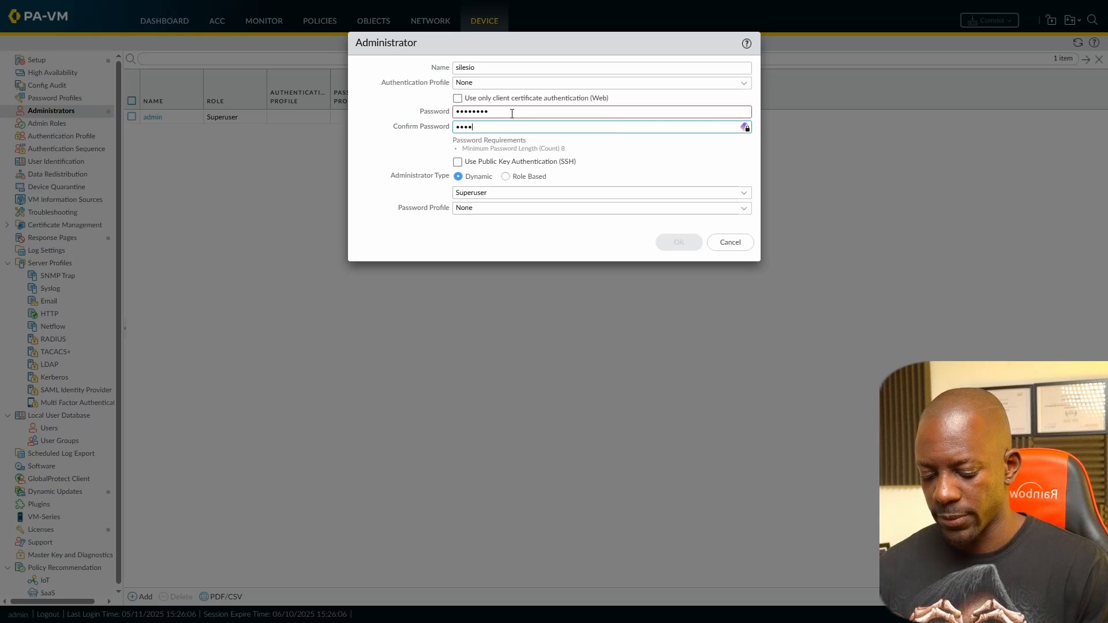
text(****)
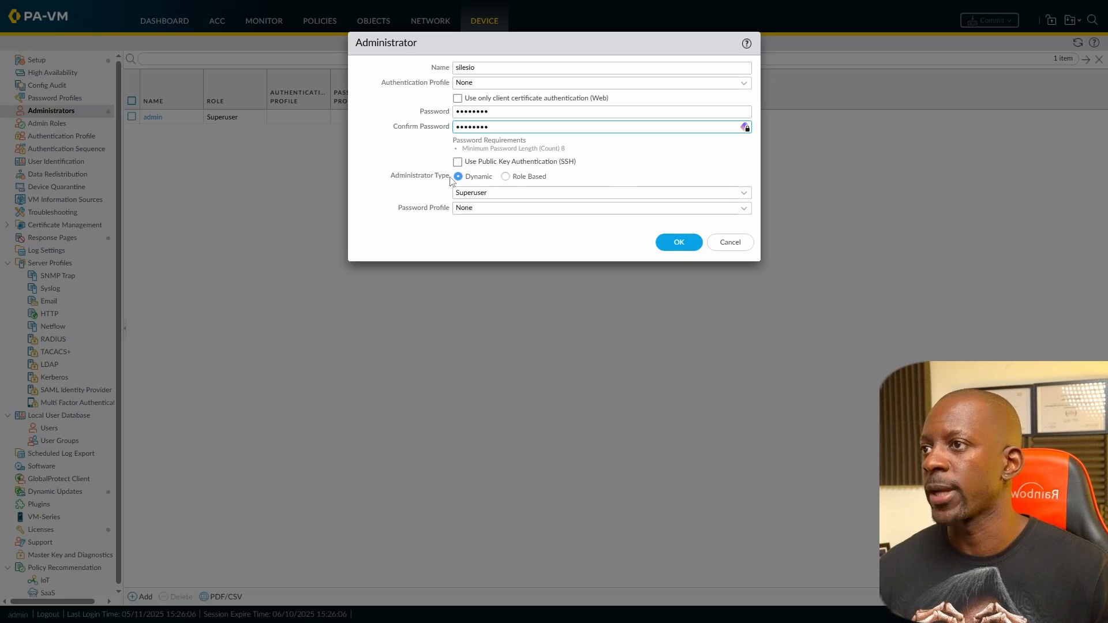
click(745, 196)
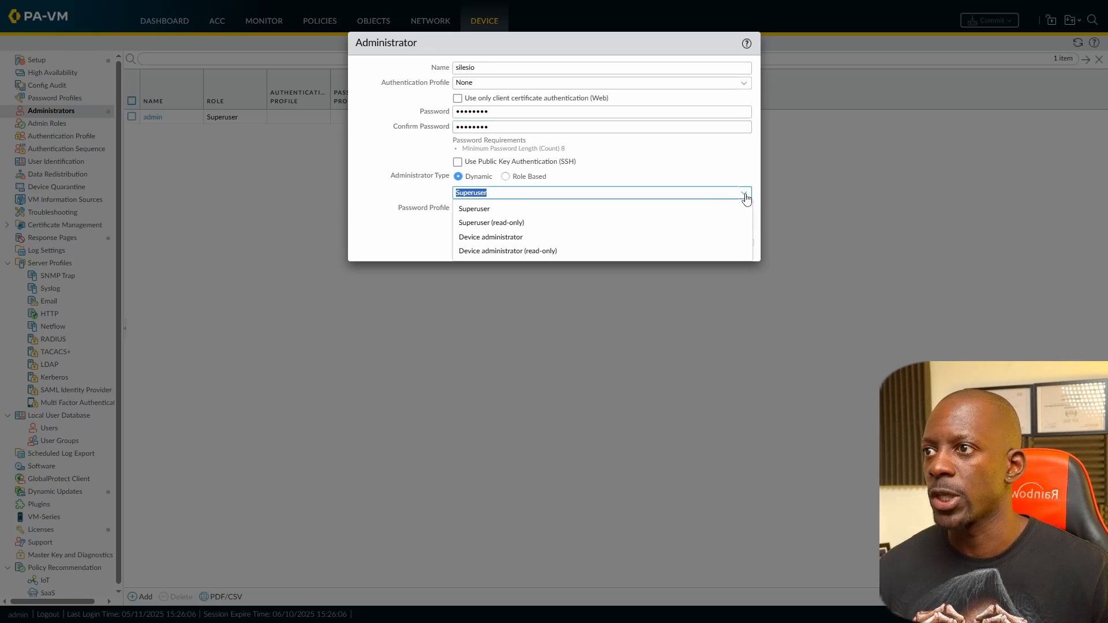
click(524, 225)
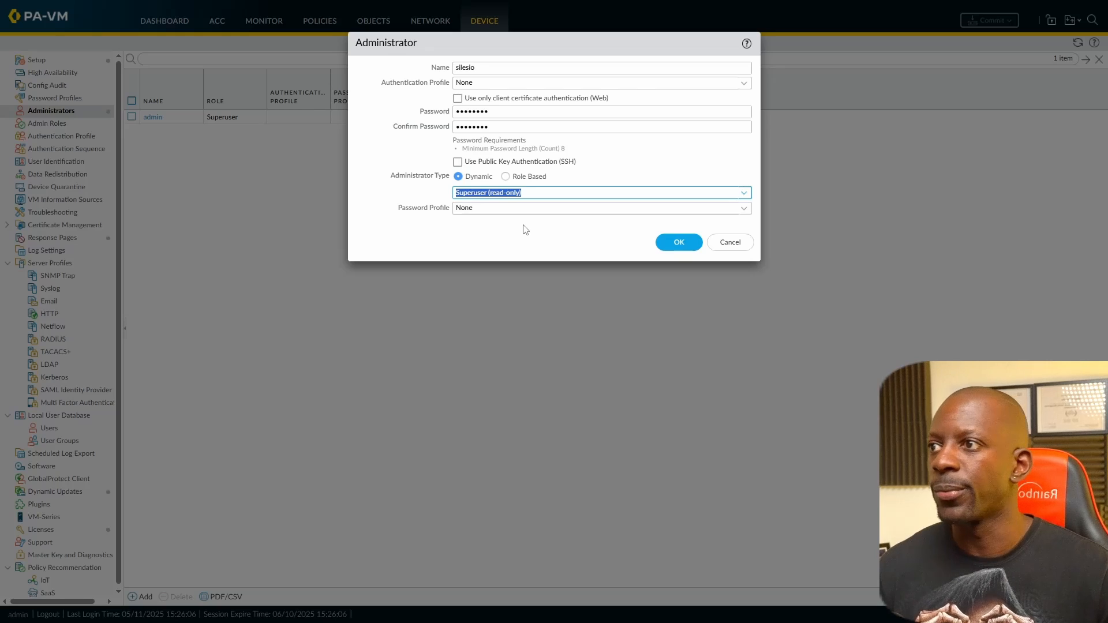
click(683, 242)
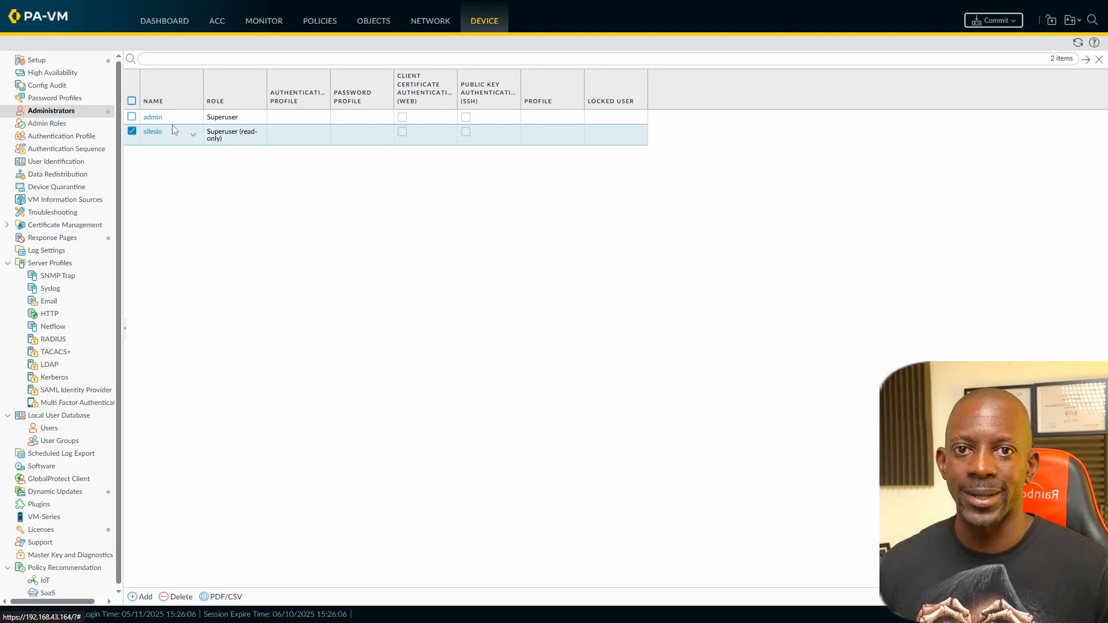
Step: Commit the pending configuration changes to the firewall
click(990, 20)
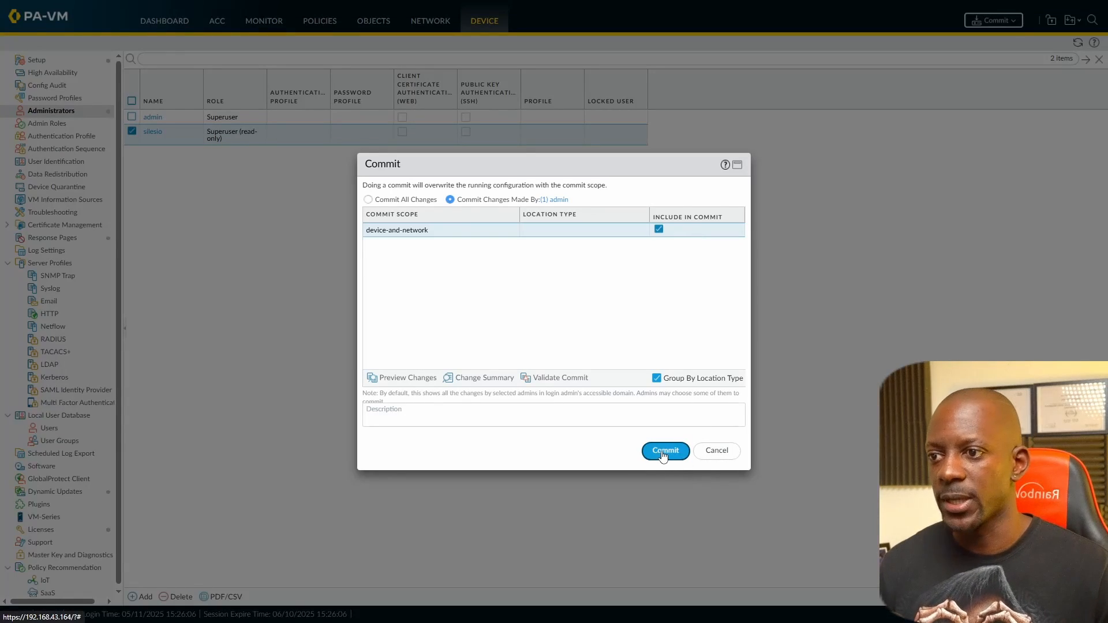
click(652, 454)
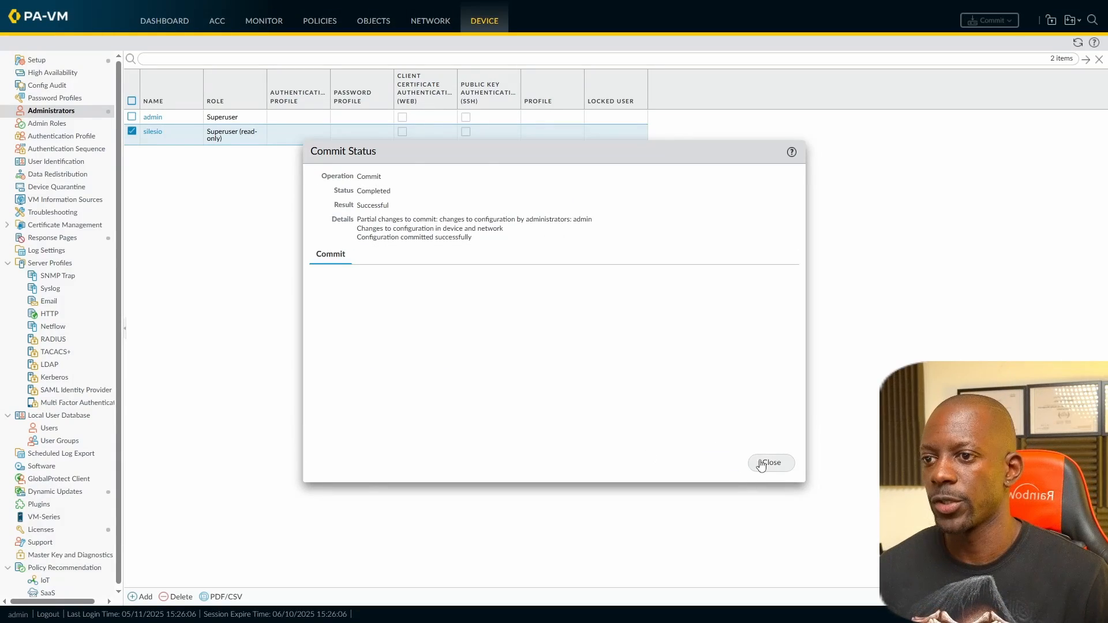
click(766, 463)
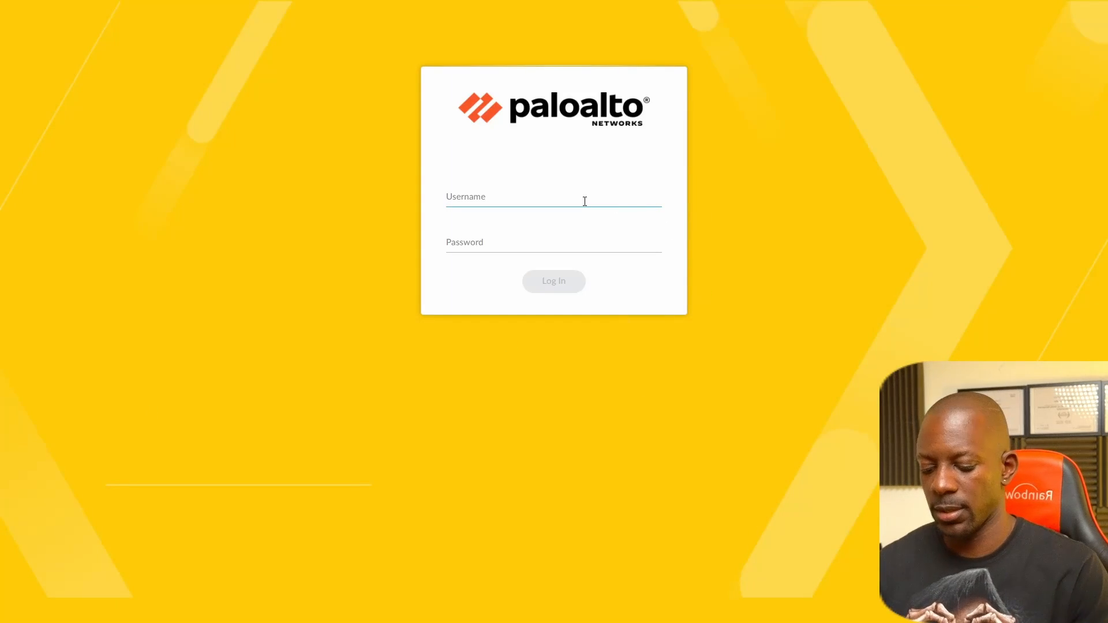
Step: Log in as the new read-only administrator and dismiss the end-of-life notice
text(silesio)
key(Tab)
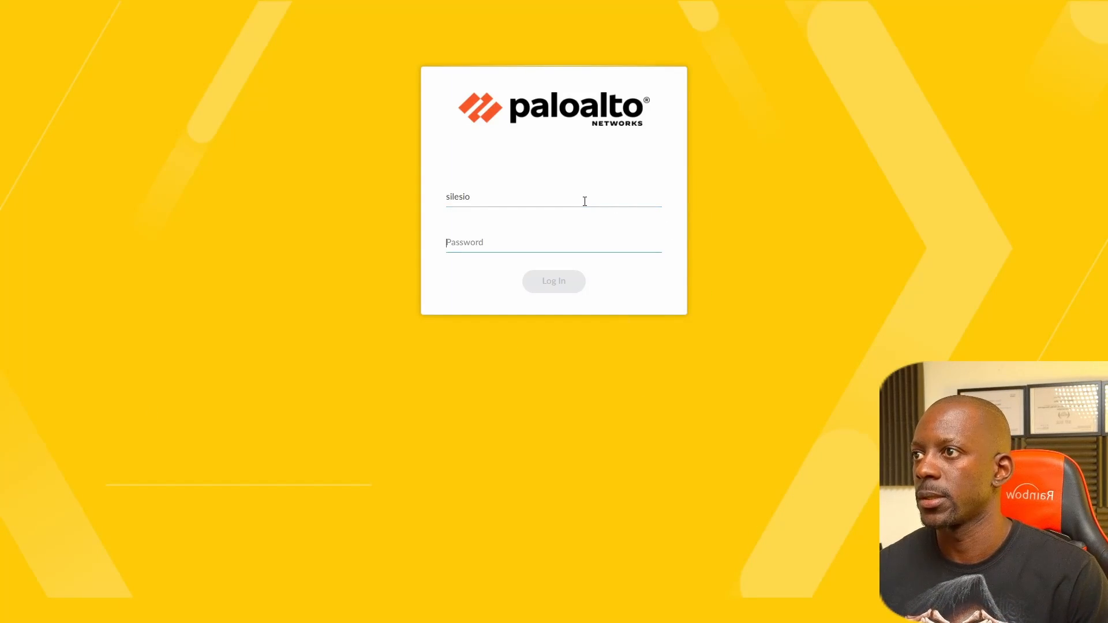
text(••••••••)
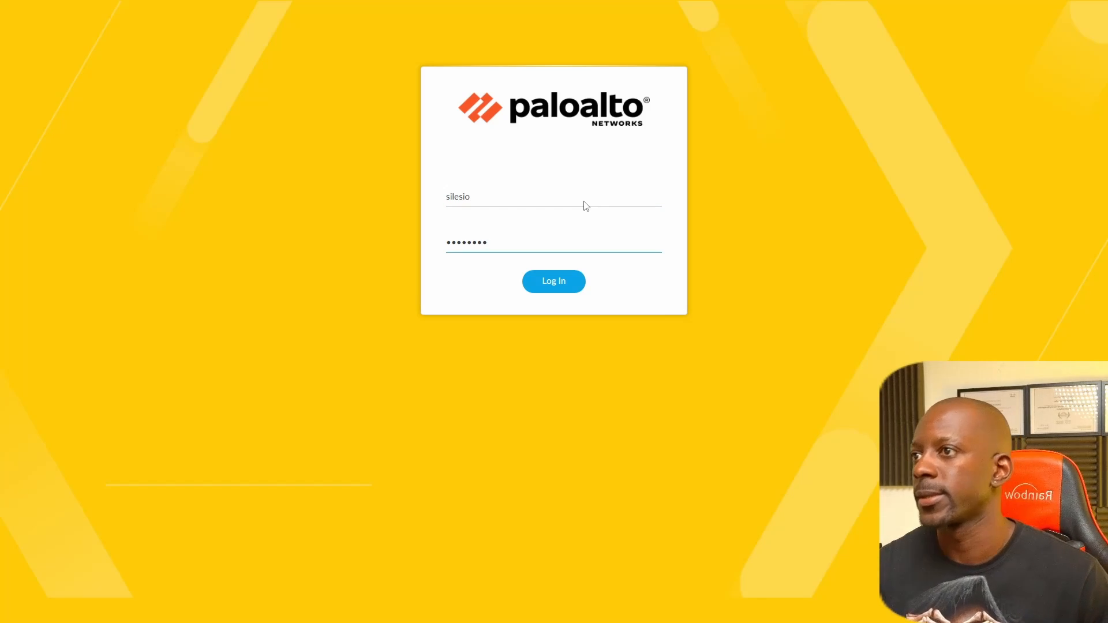
key(Return)
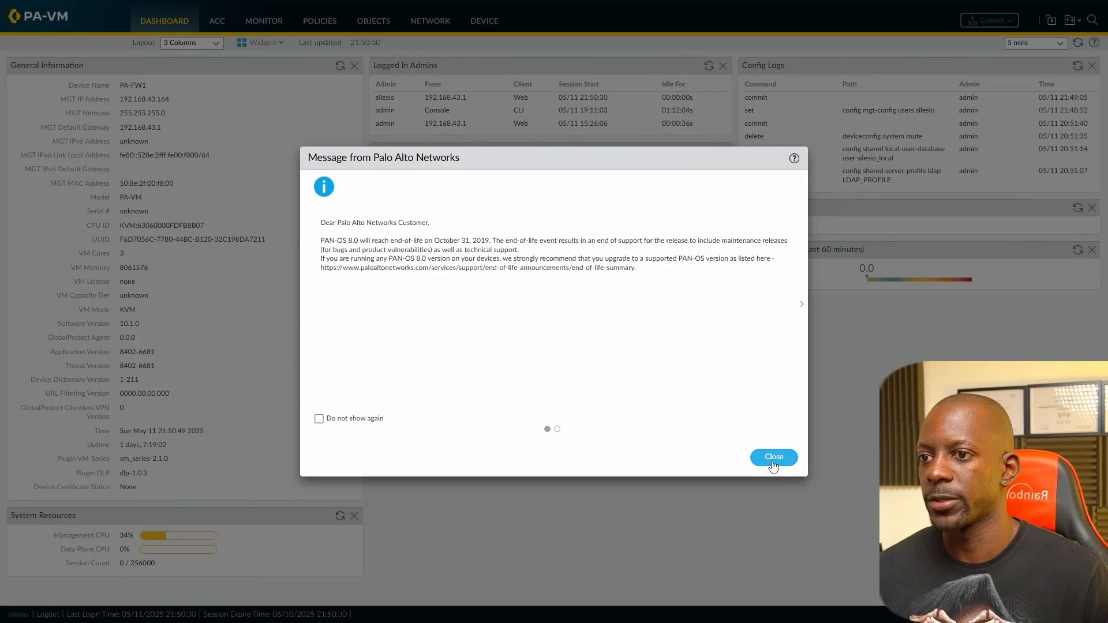
click(774, 457)
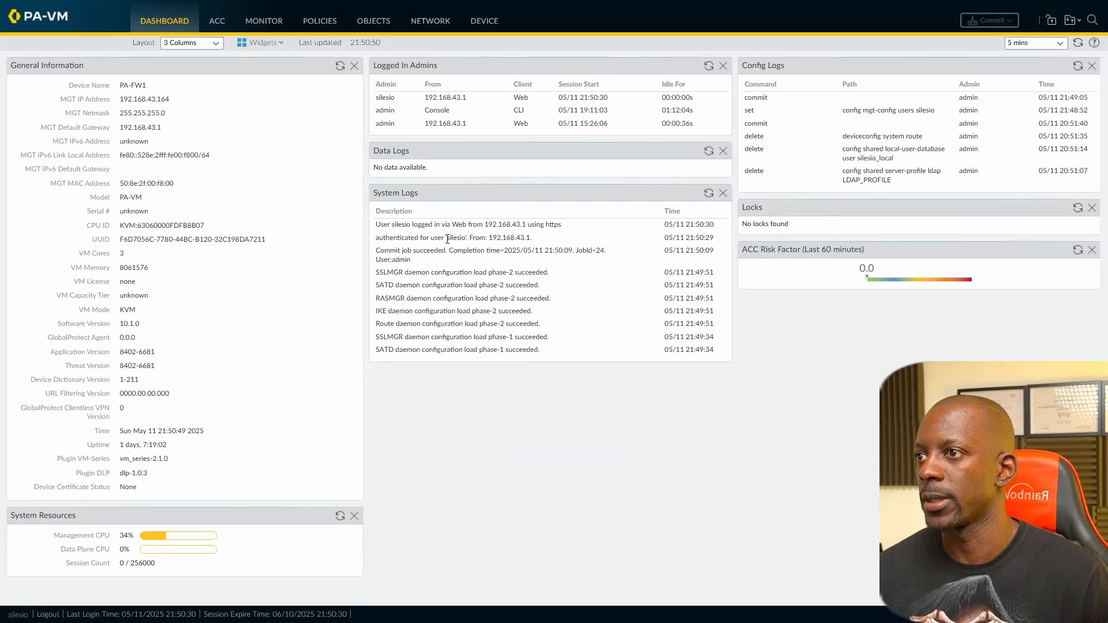
Step: Highlight the user's authentication entry in System Logs, then go to Device > Setup
drag(447, 239, 476, 239)
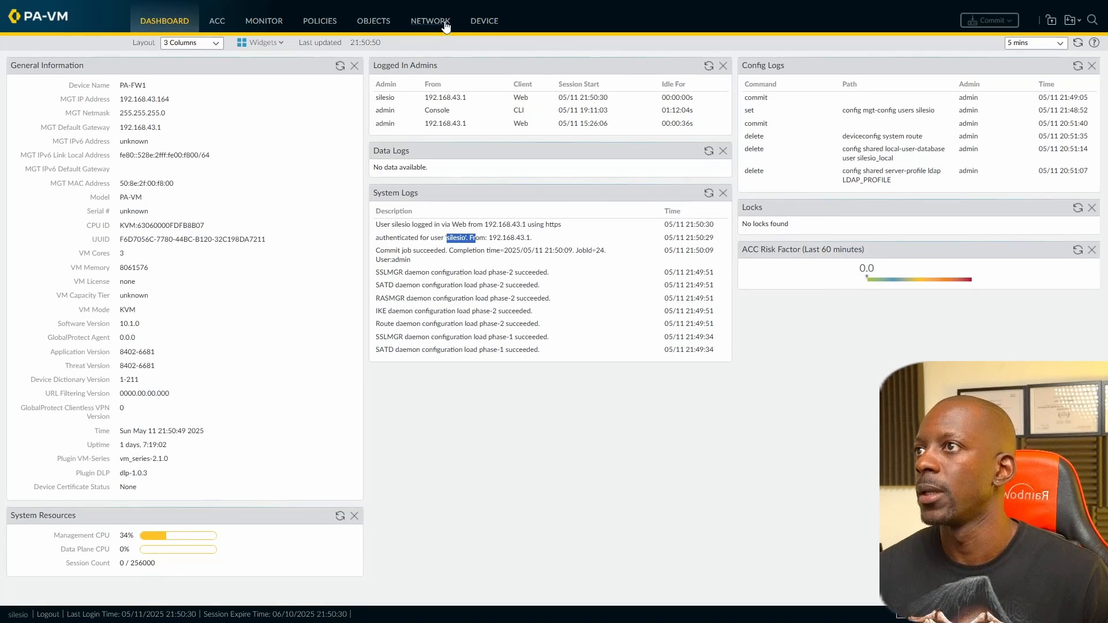
click(484, 23)
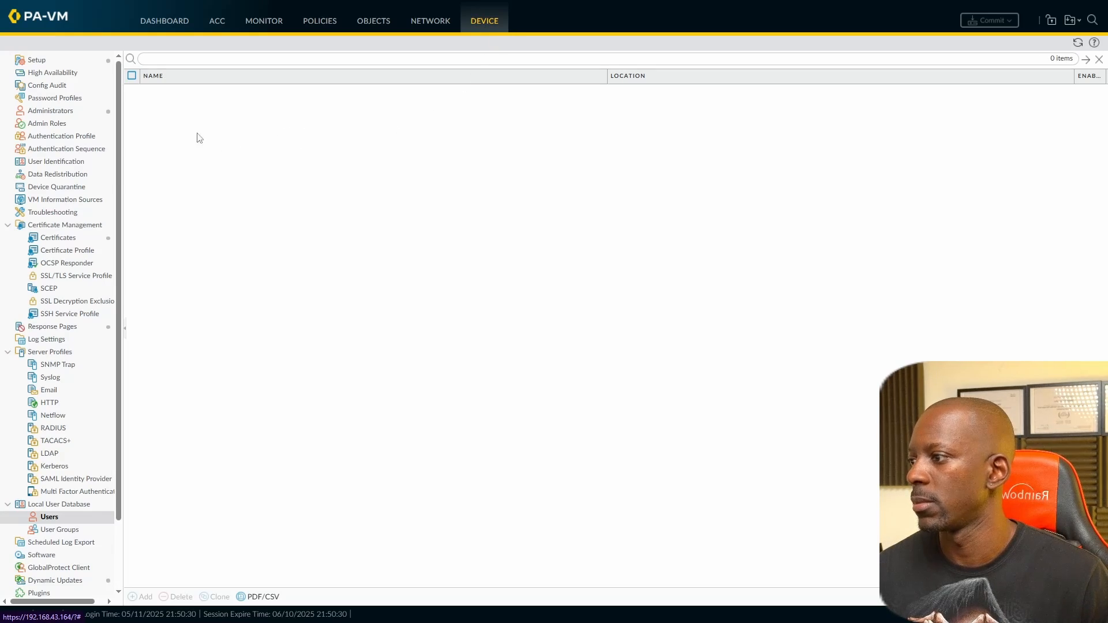
click(37, 60)
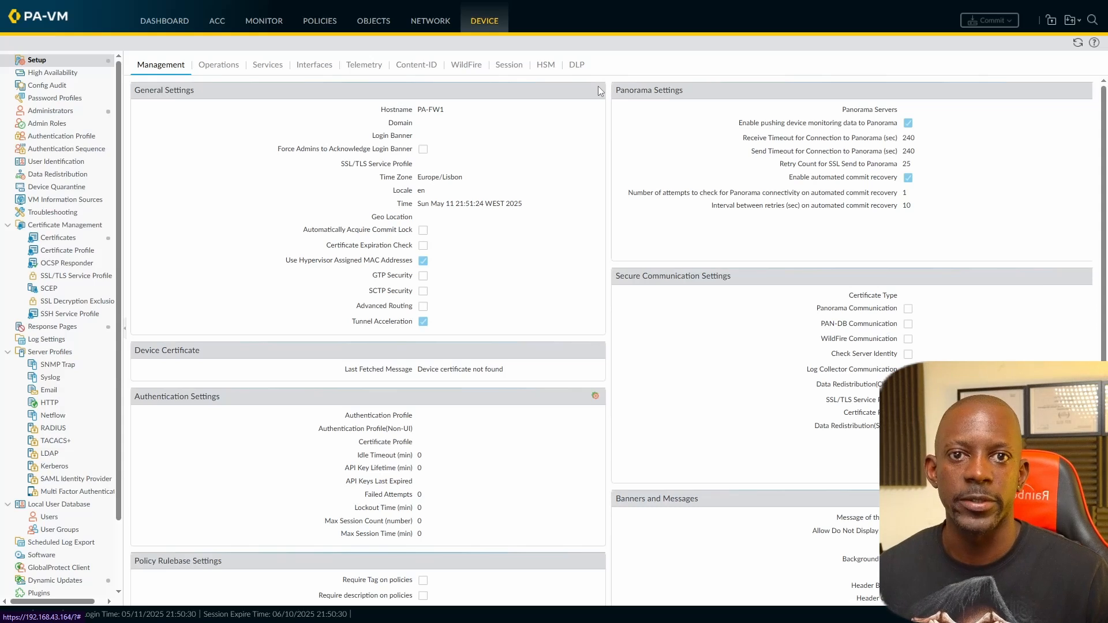
Step: Review the admin and read-only administrator accounts, cancelling the read-only account's password change
click(67, 112)
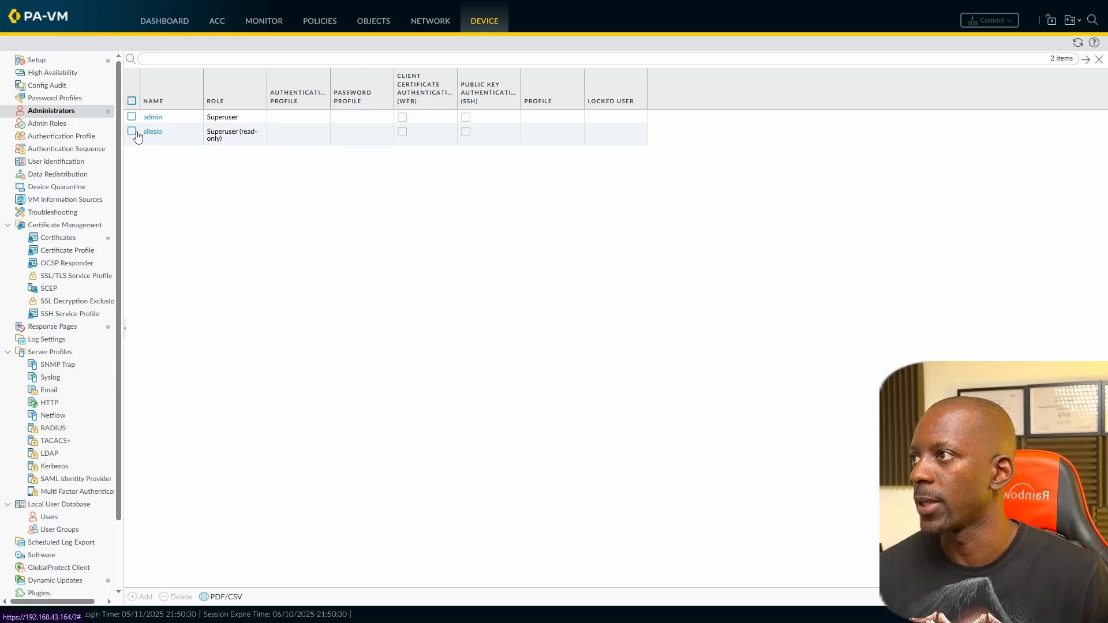
click(154, 117)
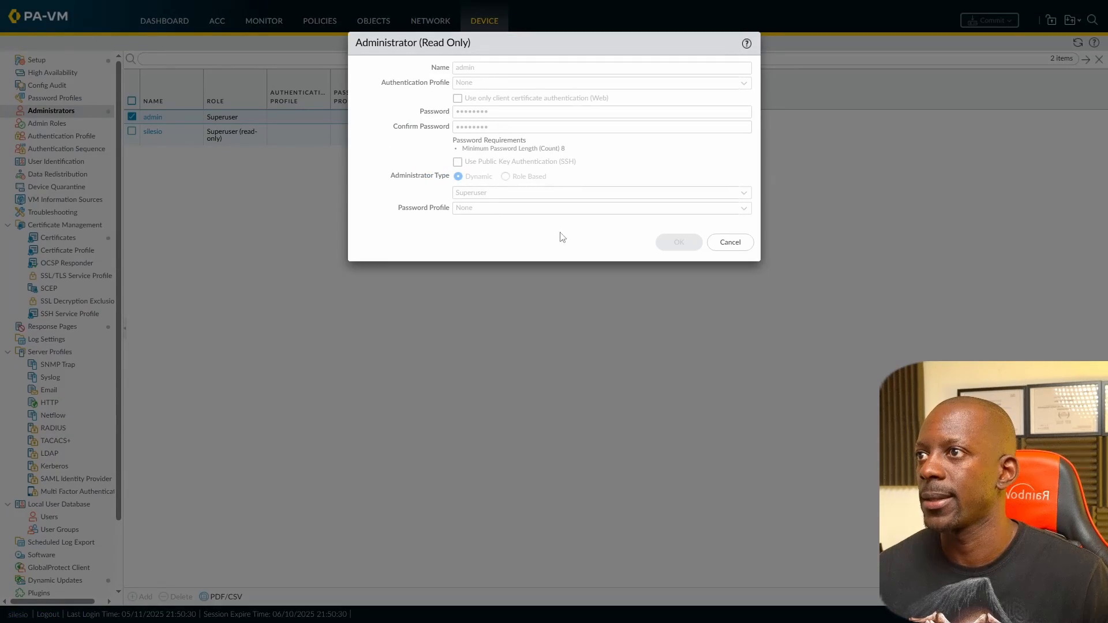
click(730, 242)
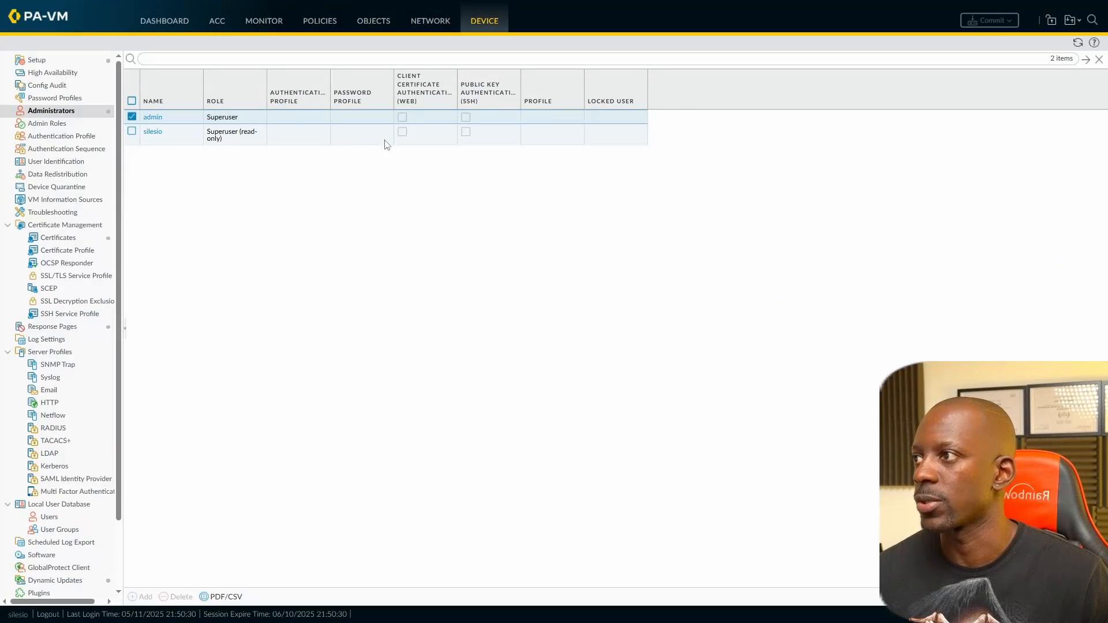
click(153, 132)
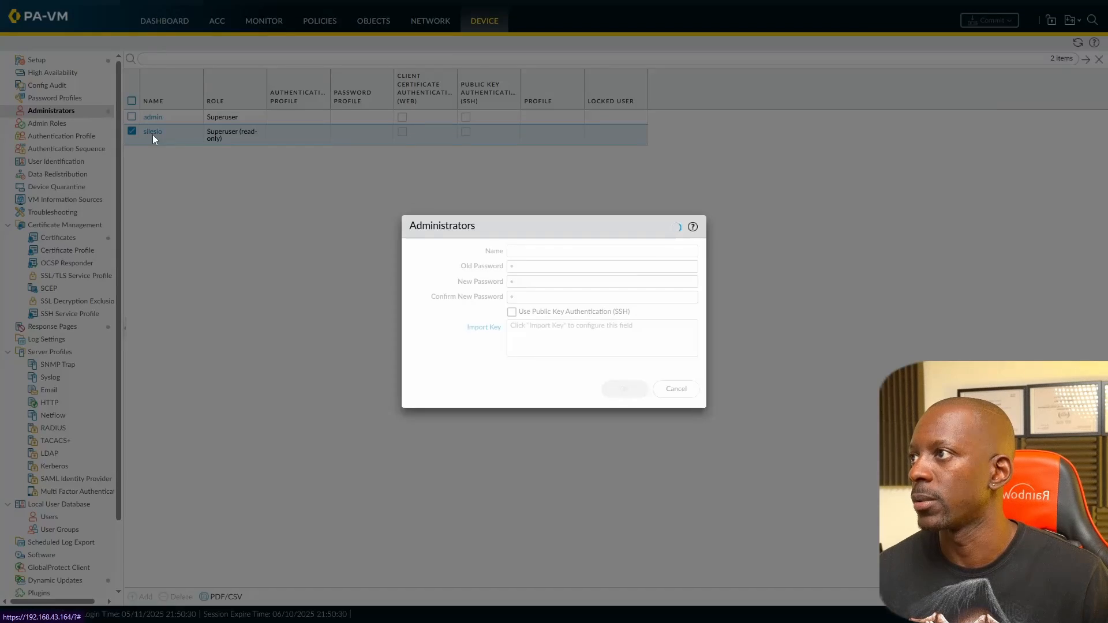
click(527, 281)
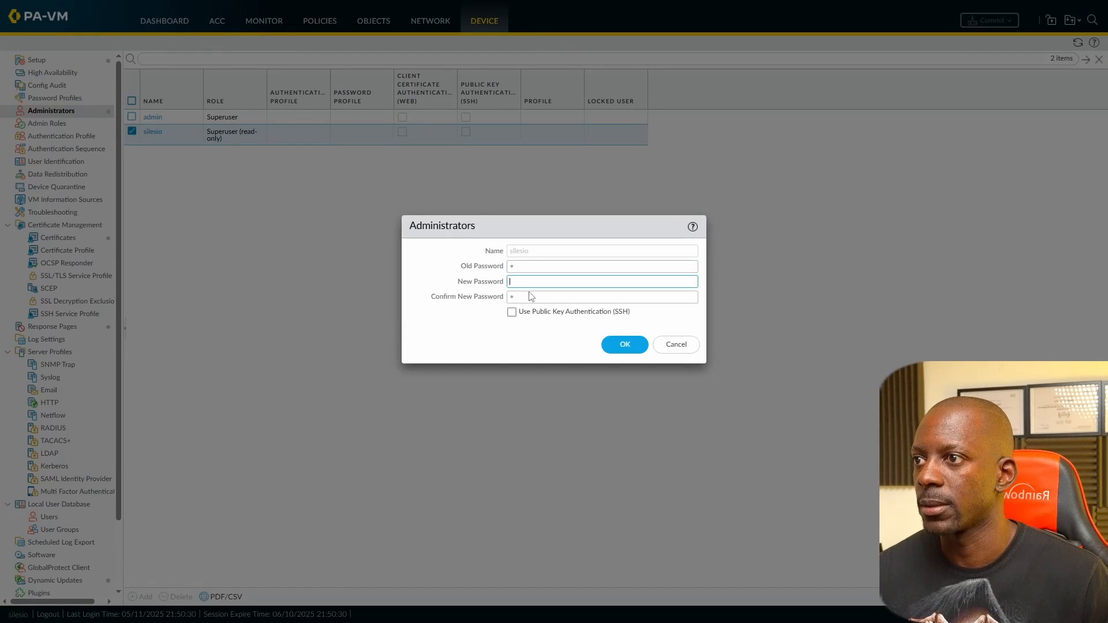
click(667, 342)
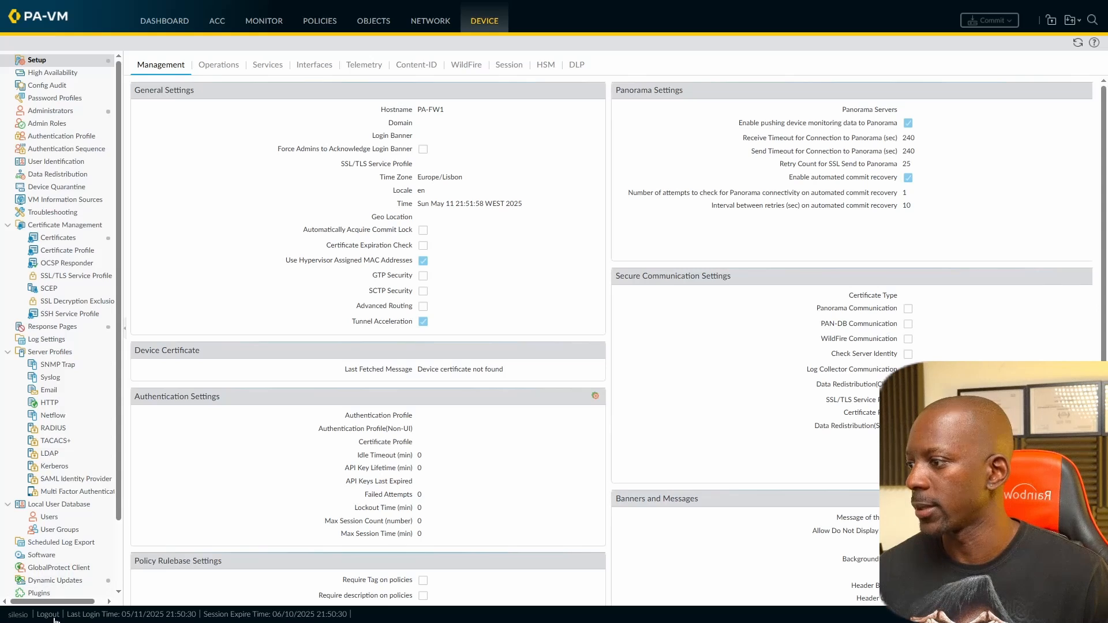
Step: Log out of the read-only session and start a new user in the Local User Database
click(52, 616)
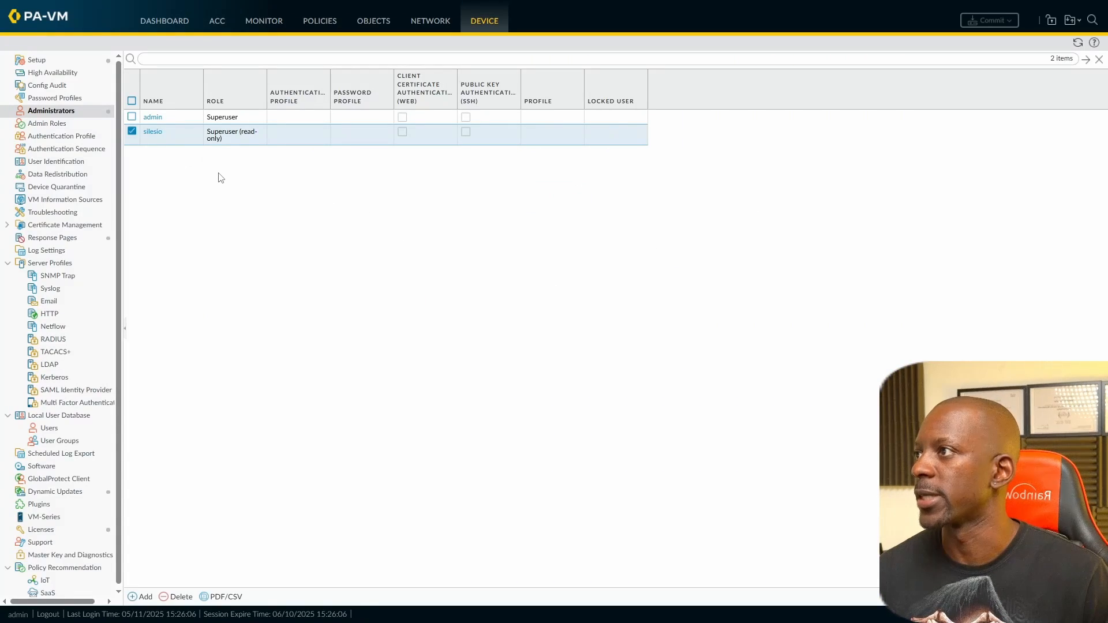
click(50, 428)
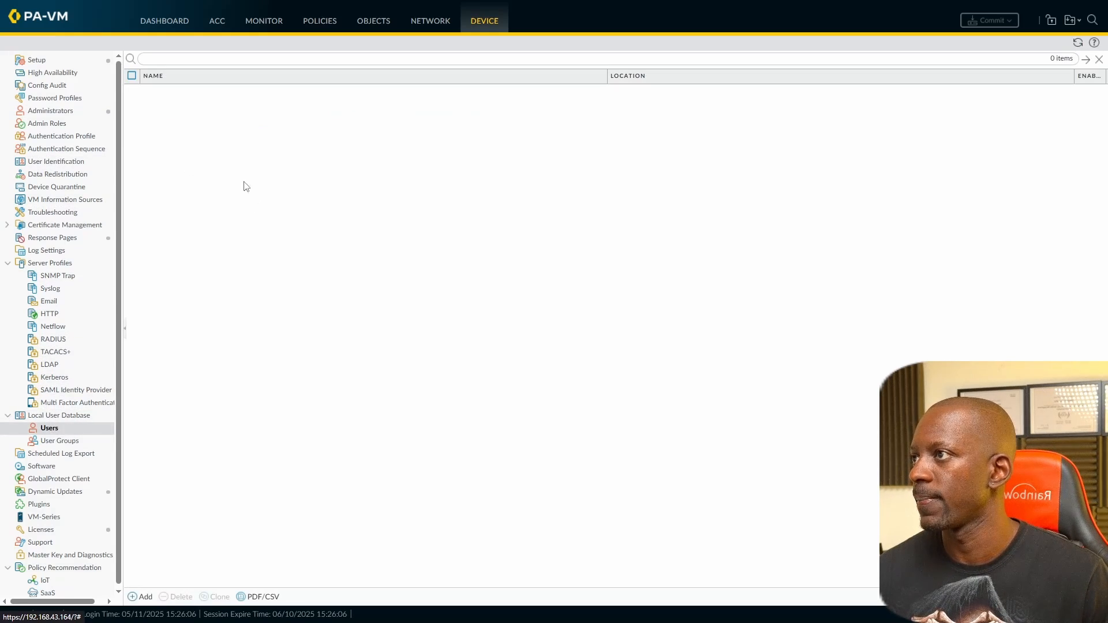
click(144, 597)
Step: Create an enabled local database user with the user's name and a confirmed password
text(silesio_local)
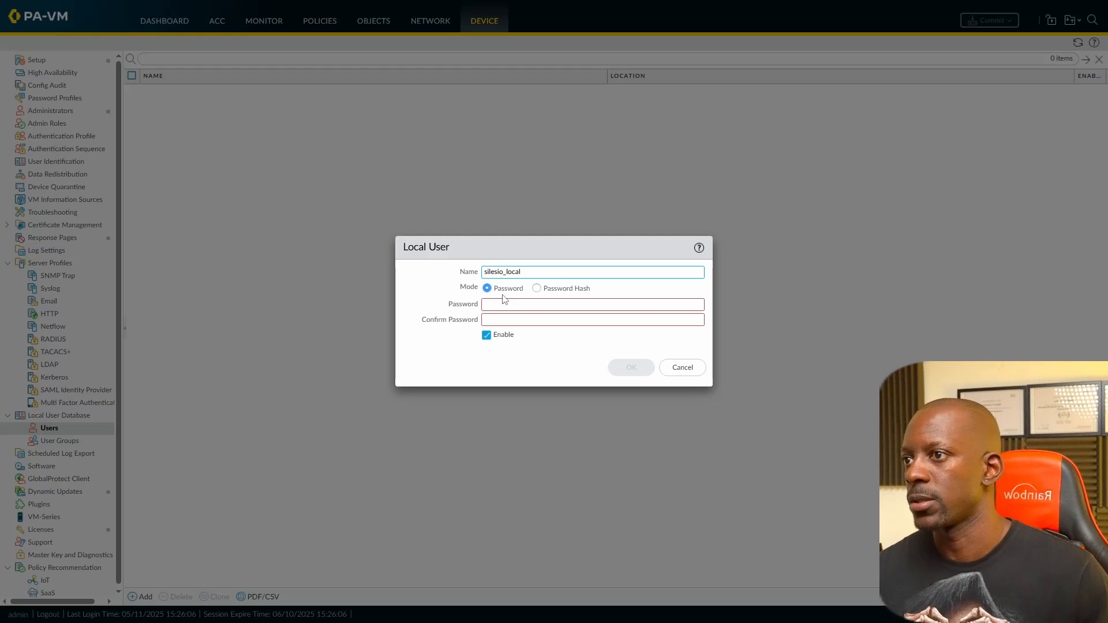
click(526, 304)
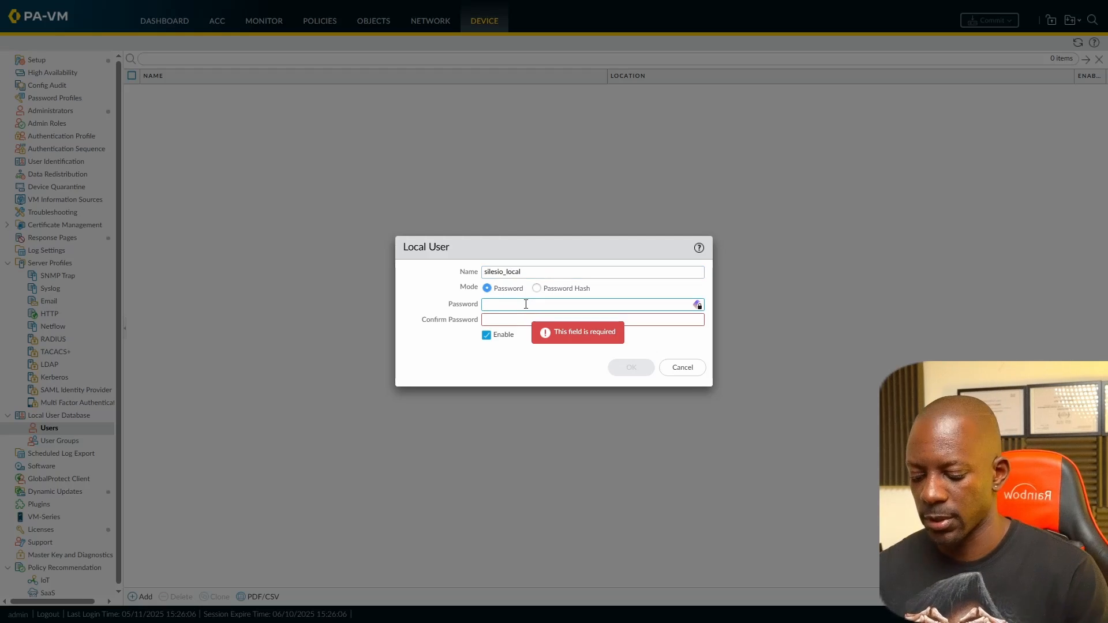
text(********)
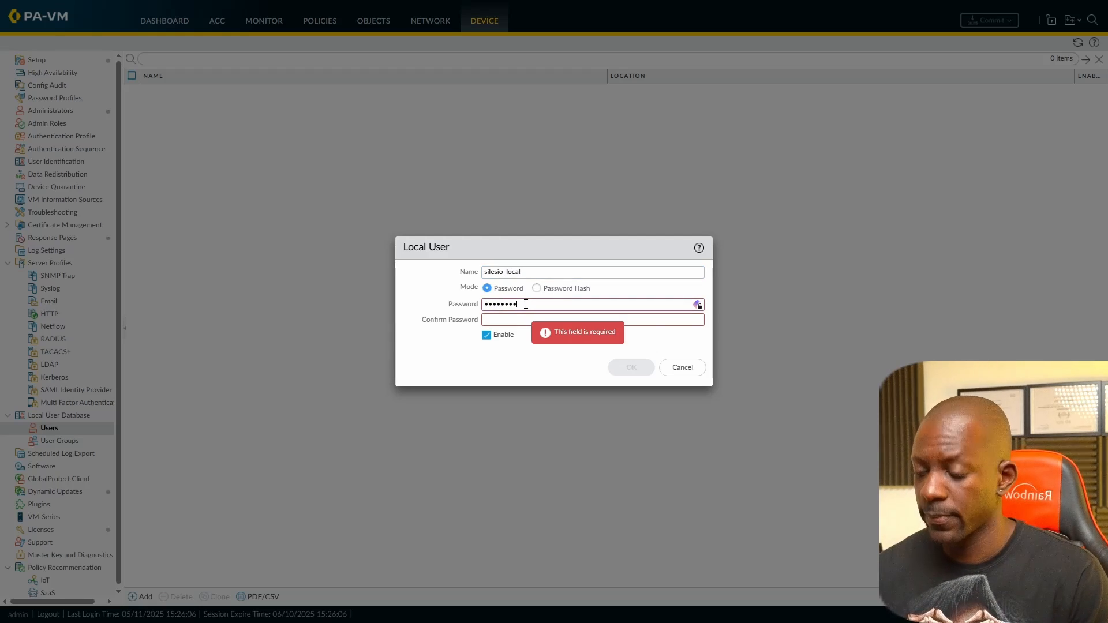
key(Tab)
text(****)
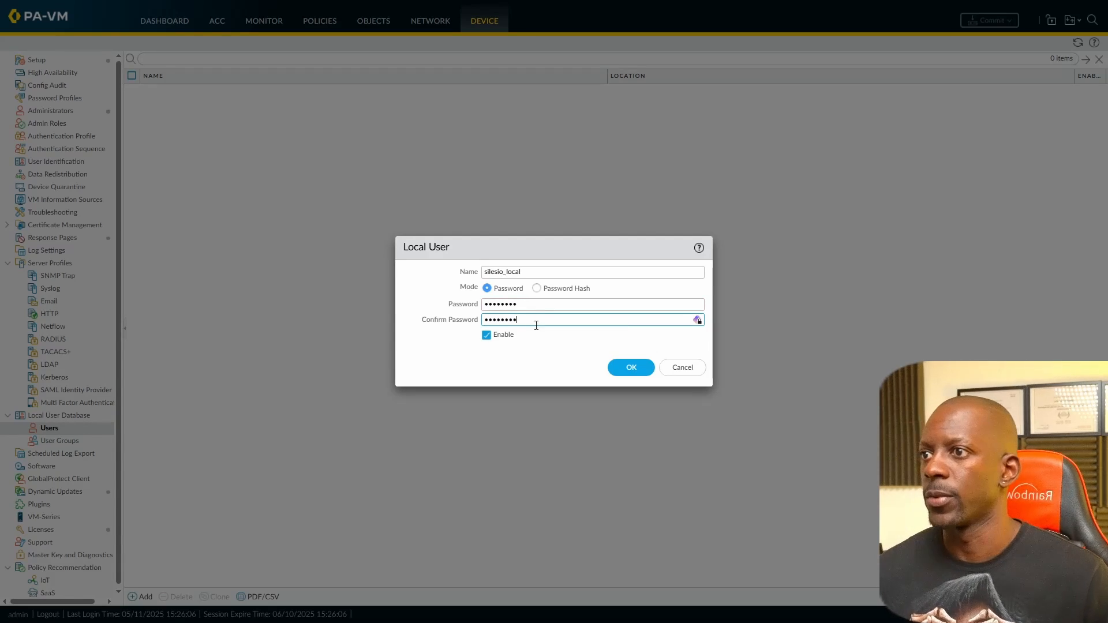
click(630, 369)
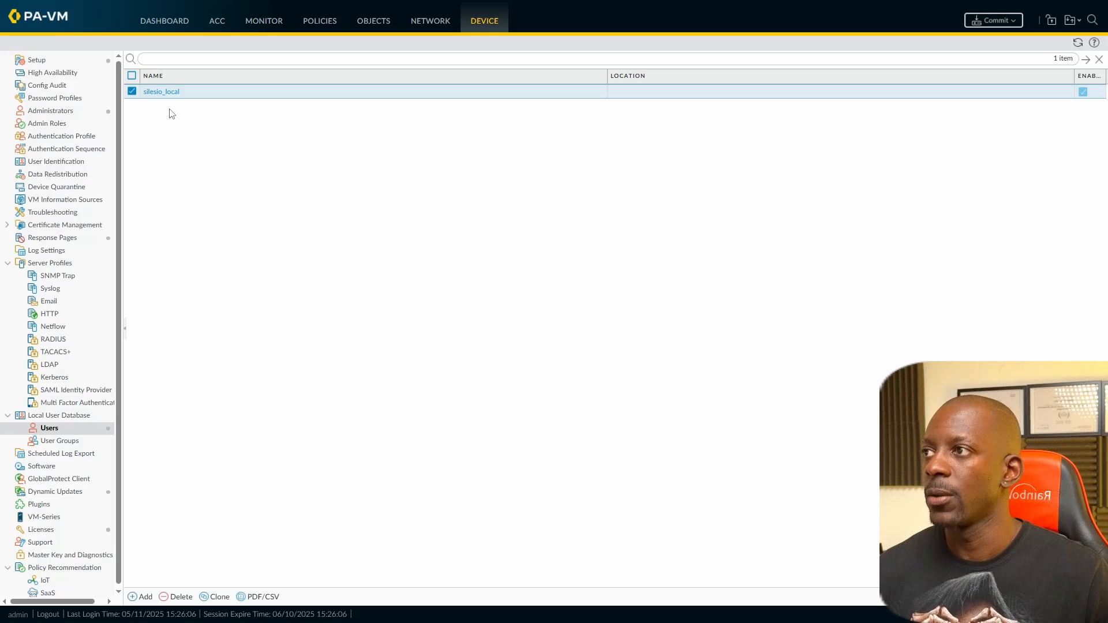
click(54, 111)
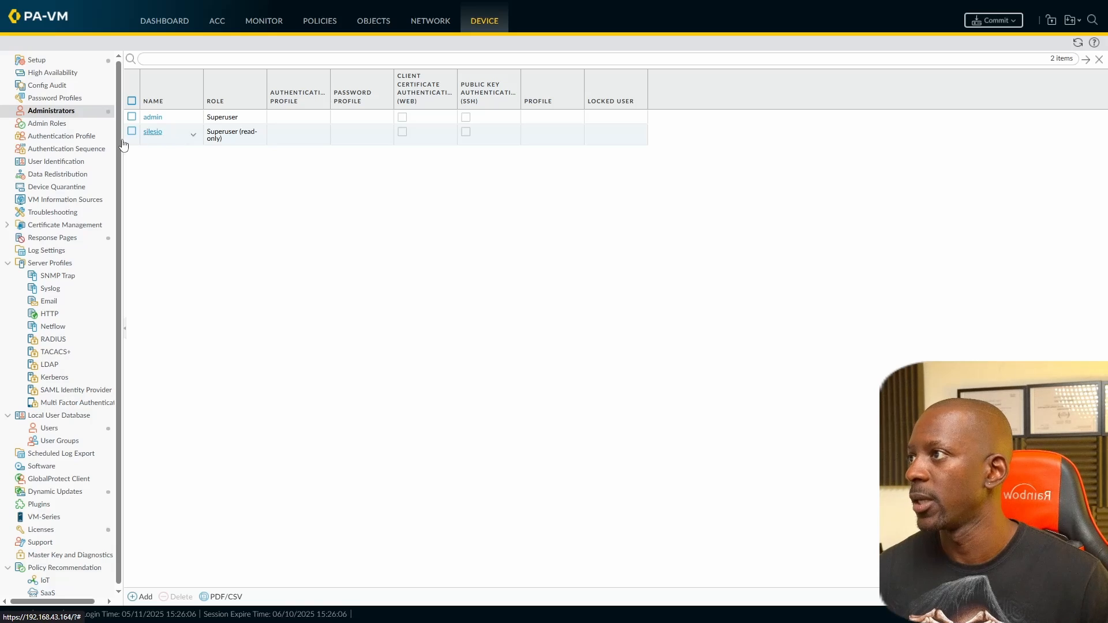
Step: Add a new authentication profile named LOCAL_ADMINS_AUTH_PROFILE
click(69, 137)
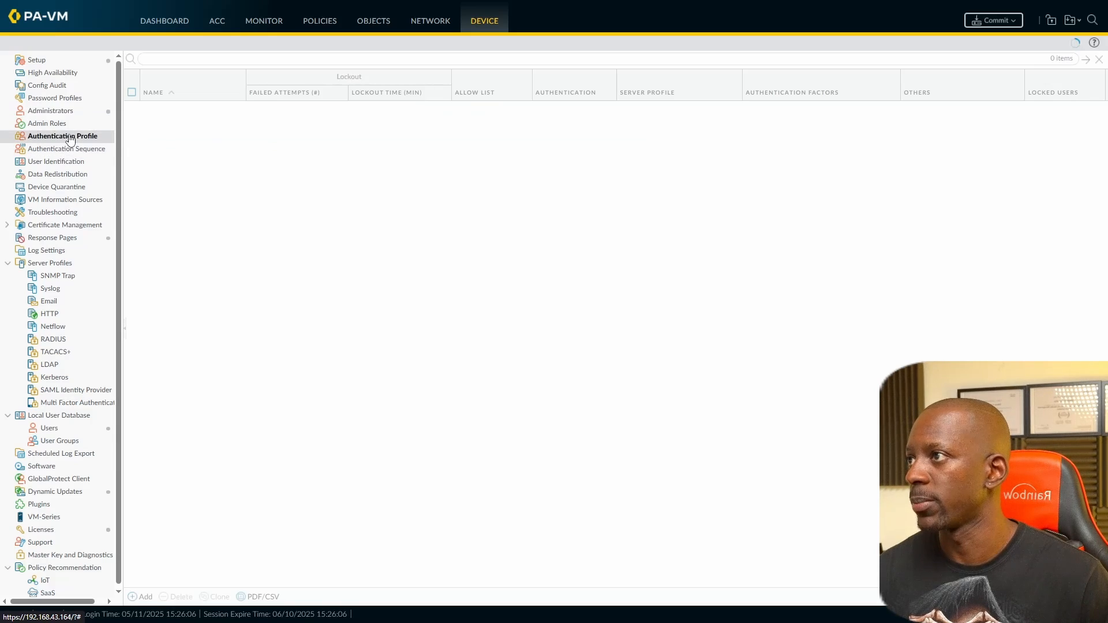
click(142, 597)
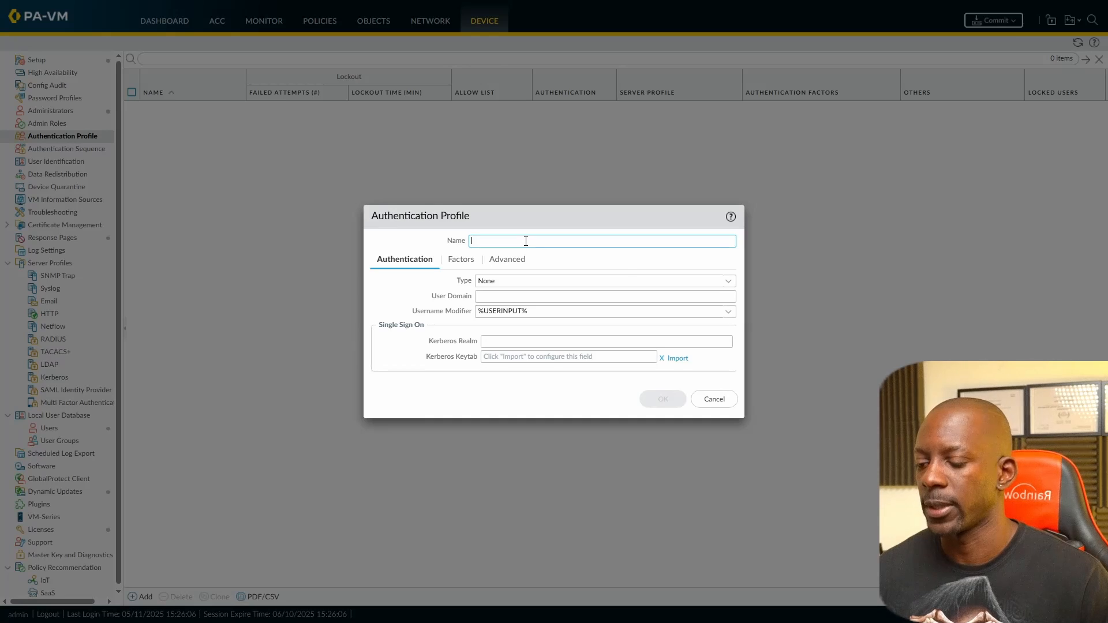
text(LOCAL_ADMINS)
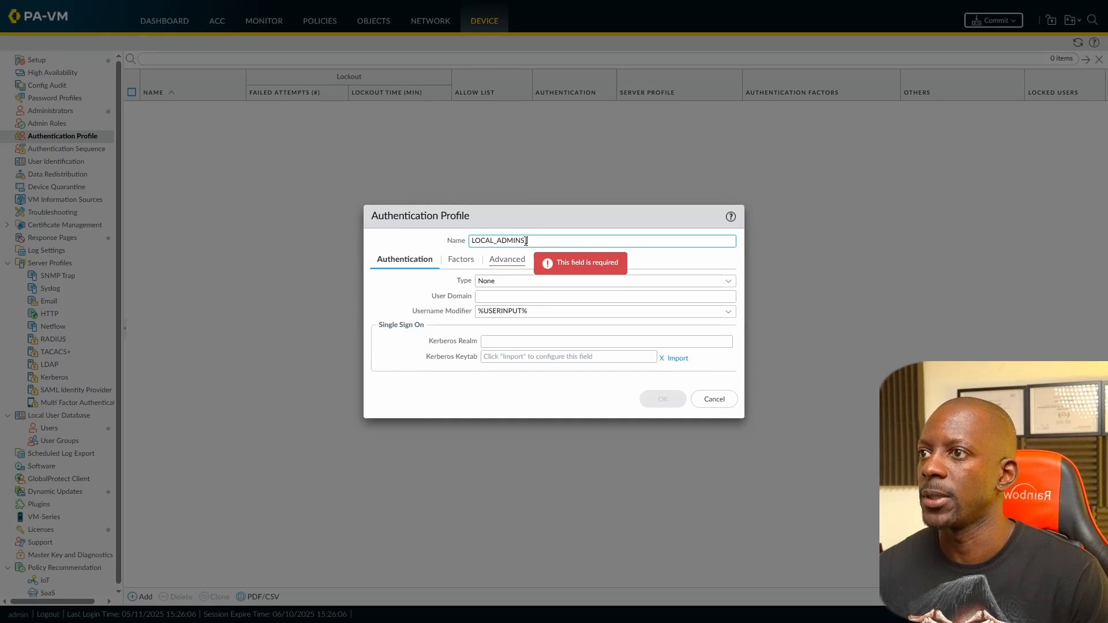
text(_PROFILE)
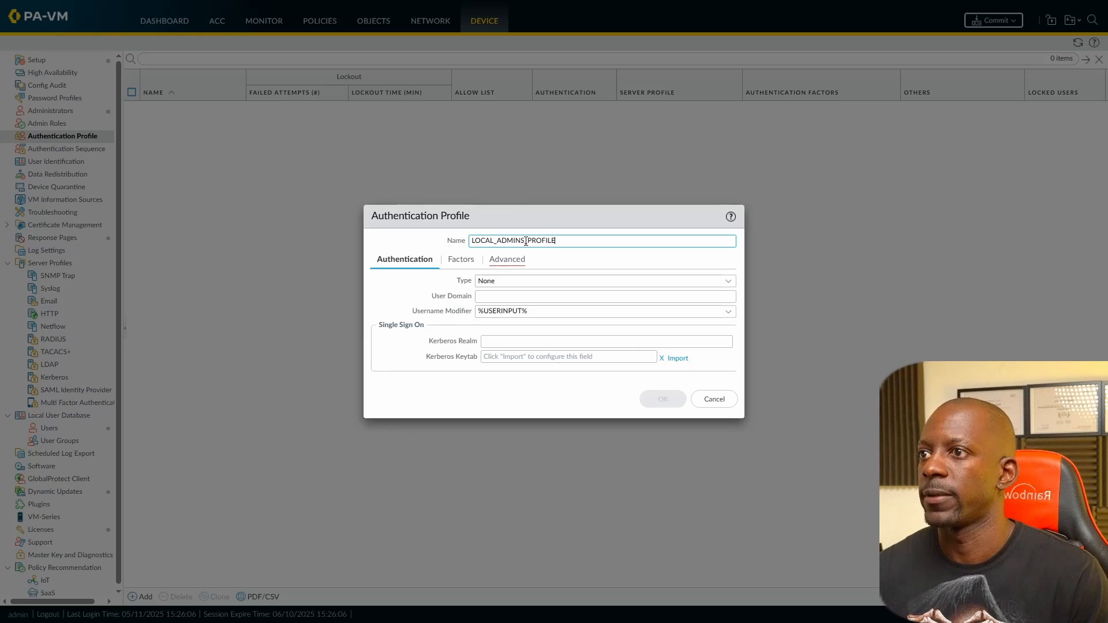
text(ATH)
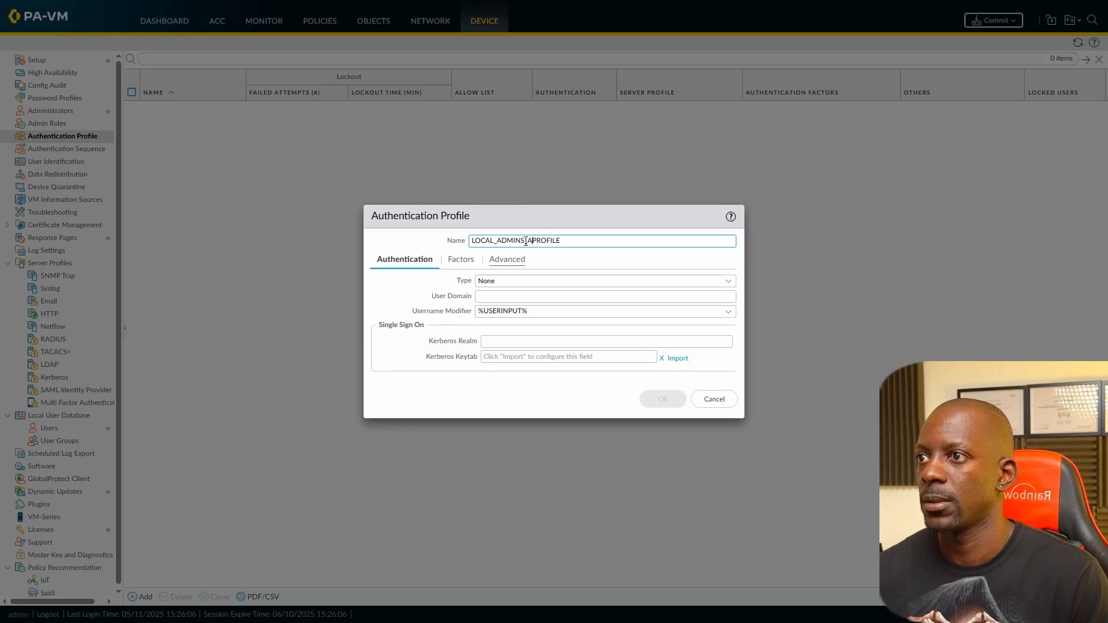
key(BackSpace)
key(BackSpace)
text(-UTH_)
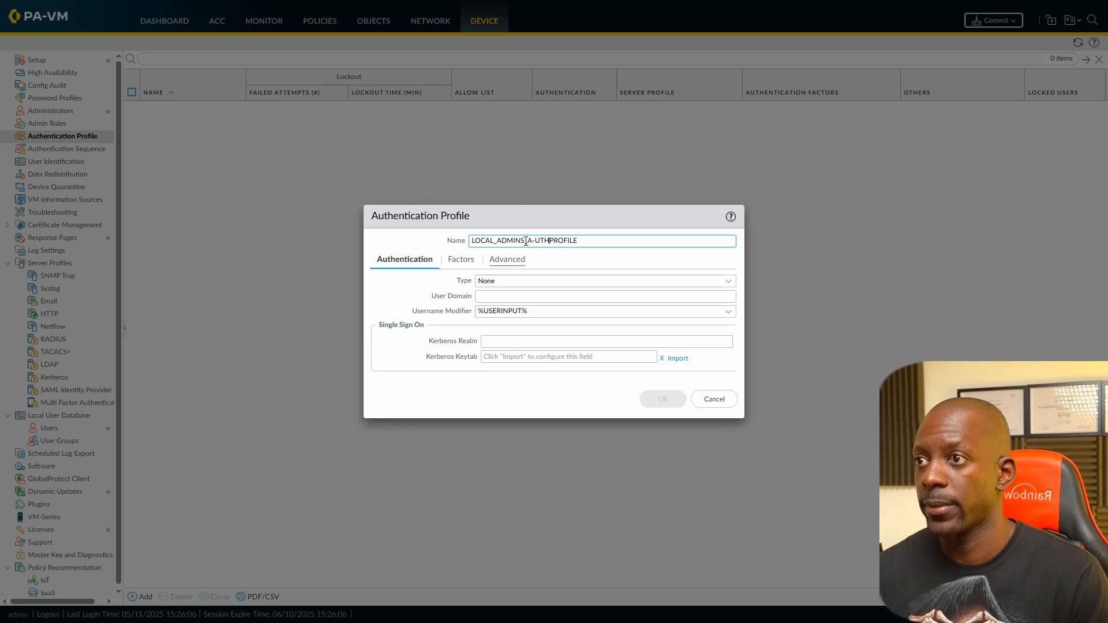
key(BackSpace)
key(BackSpace)
key(BackSpace)
key(BackSpace)
key(BackSpace)
text(UTH)
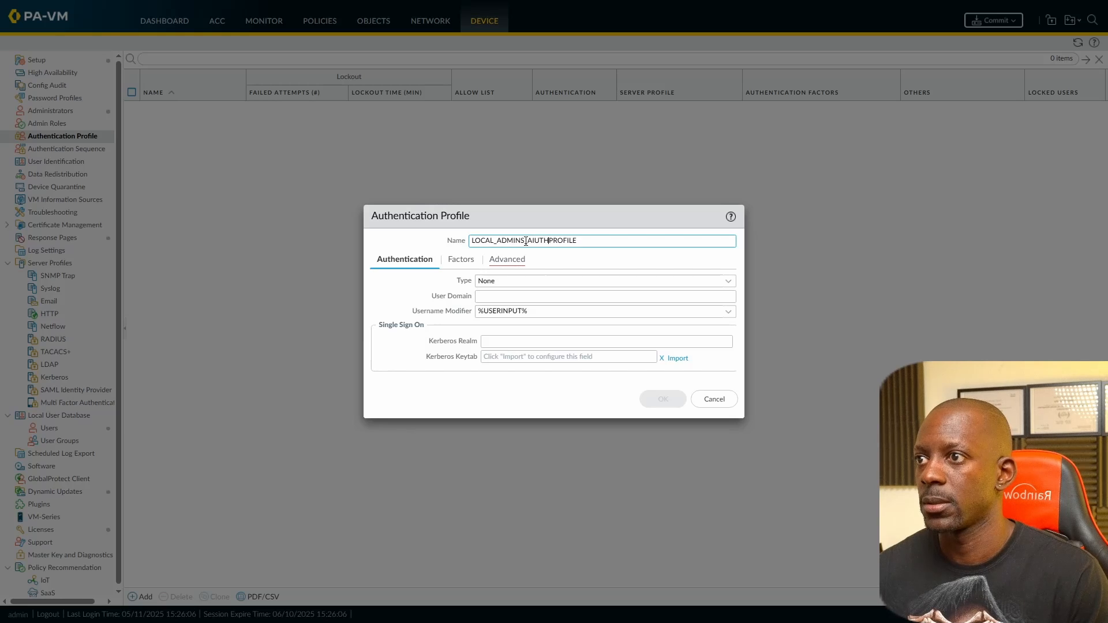
key(BackSpace)
key(BackSpace)
key(BackSpace)
text(UTH_)
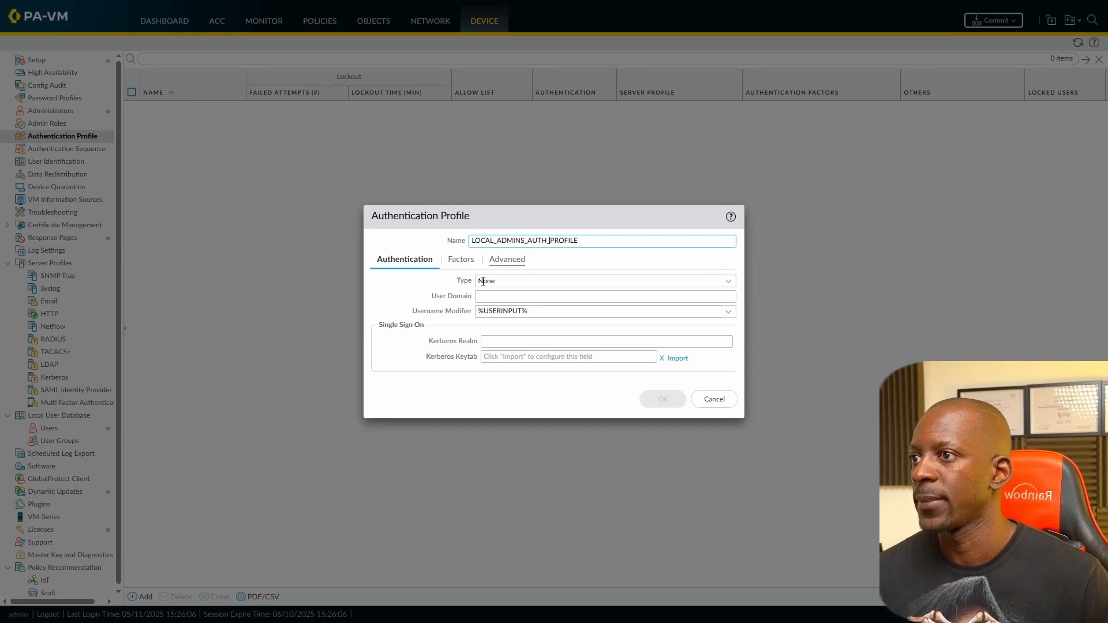
Step: Set the profile type to Local Database with allow list 'all', and save it
click(729, 282)
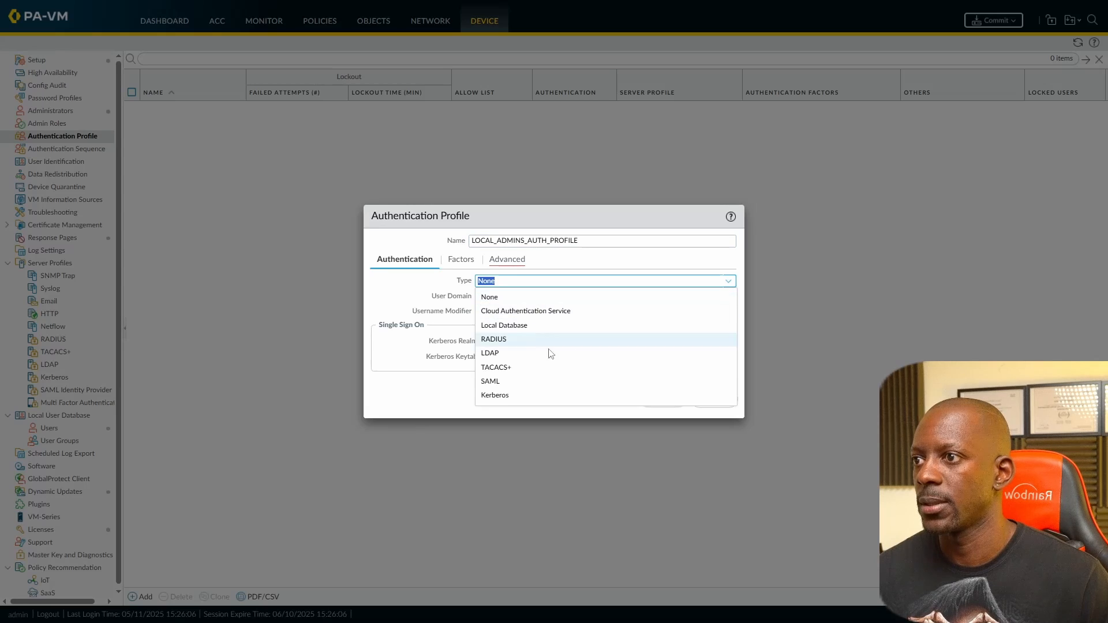
click(538, 326)
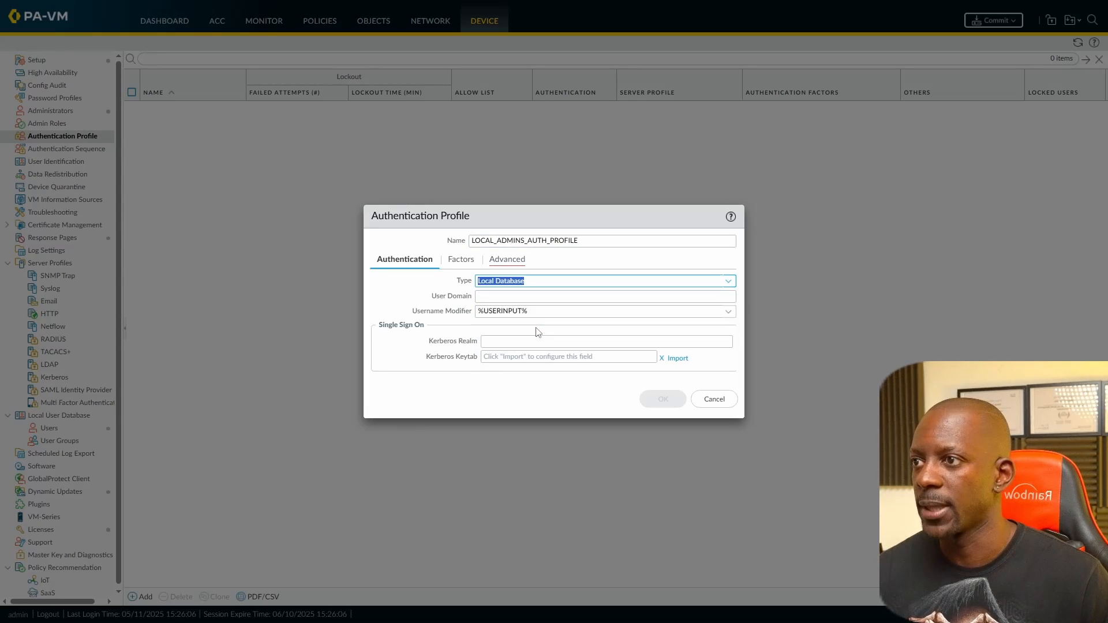
click(517, 267)
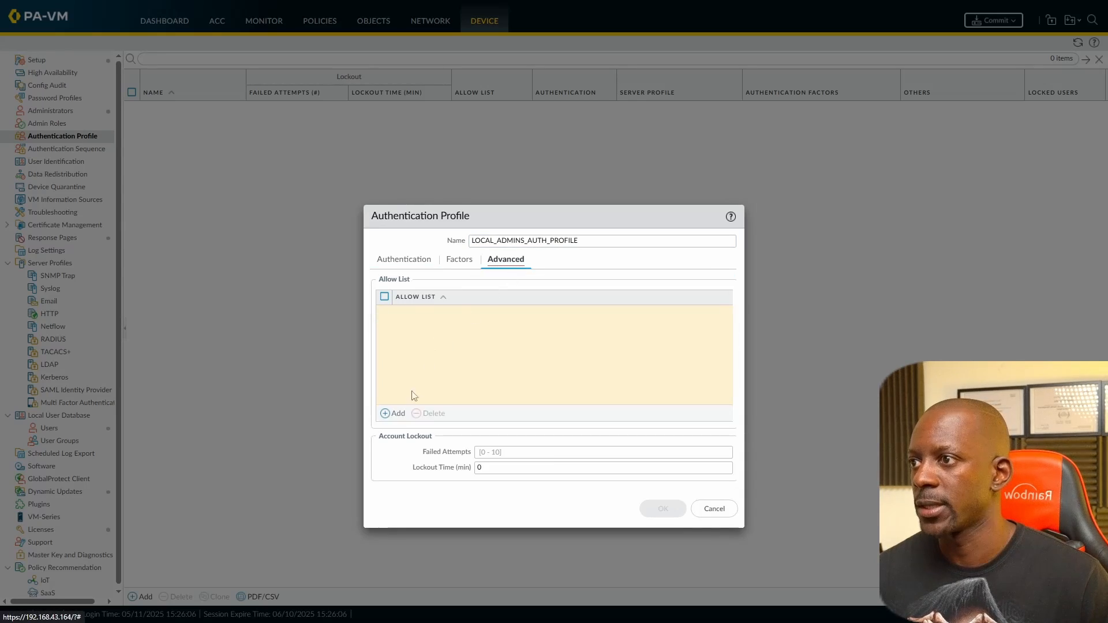
click(394, 414)
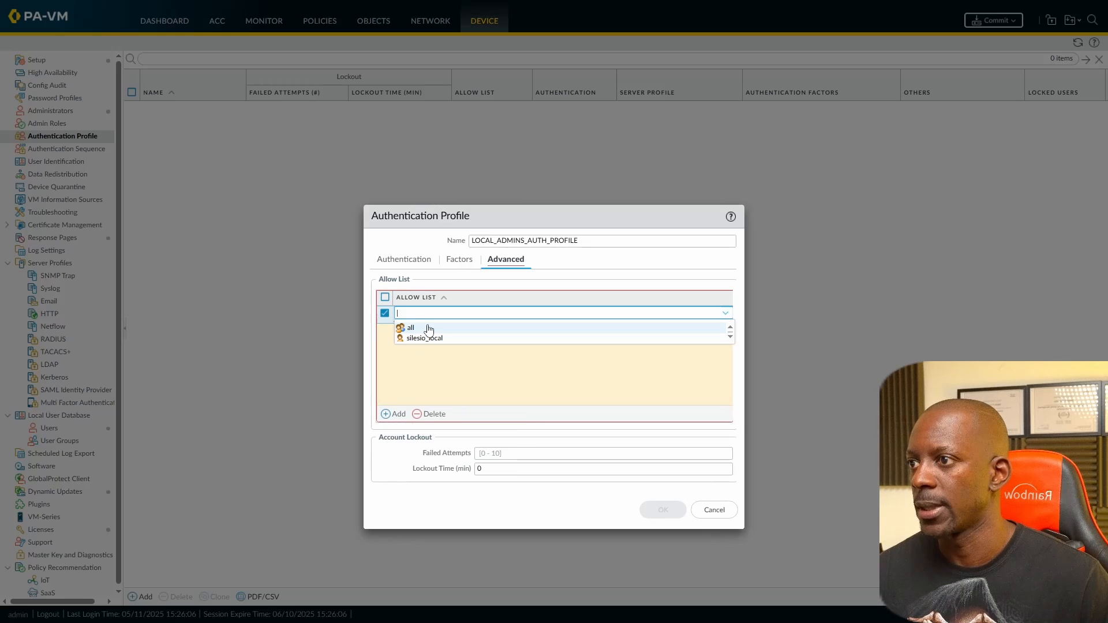
click(429, 328)
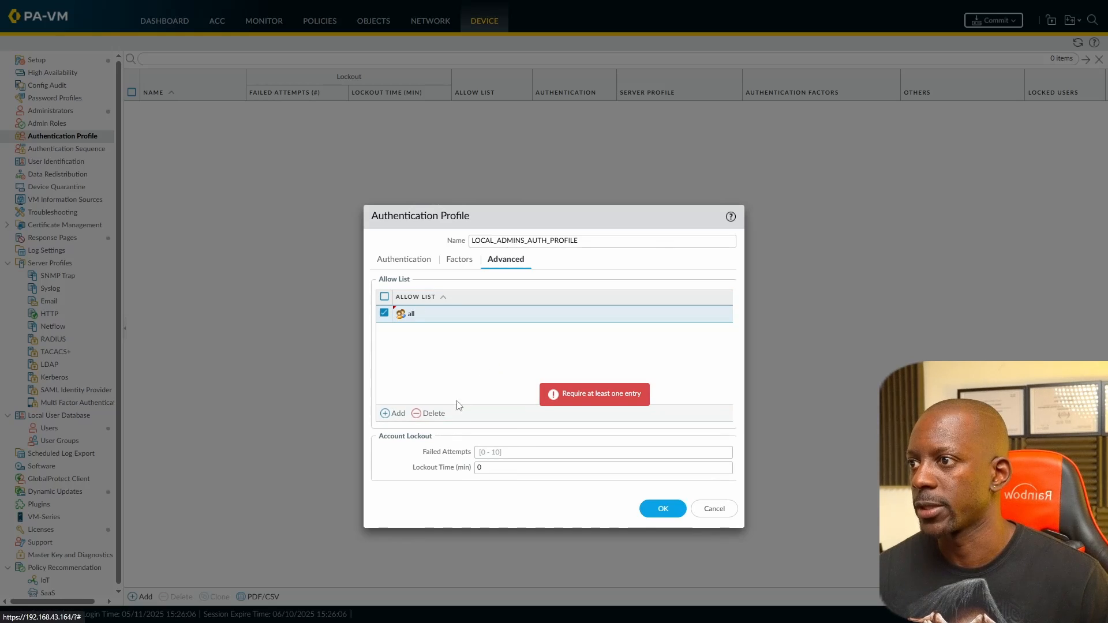
click(661, 509)
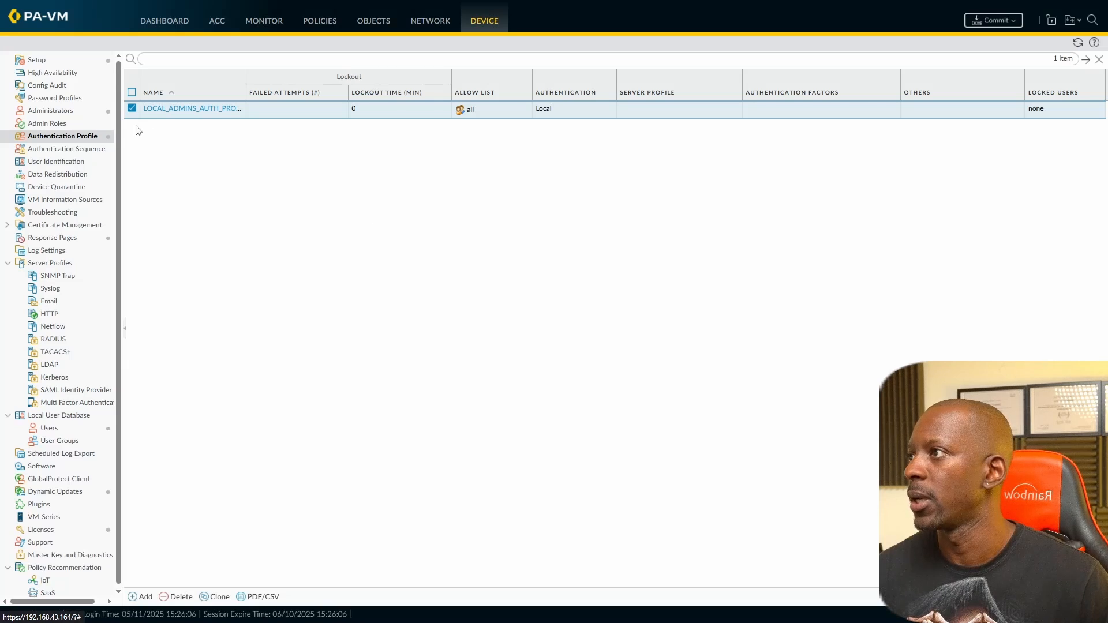
Step: Add a '_local' Superuser administrator authenticating with LOCAL_ADMINS_AUTH_PROFILE
click(57, 113)
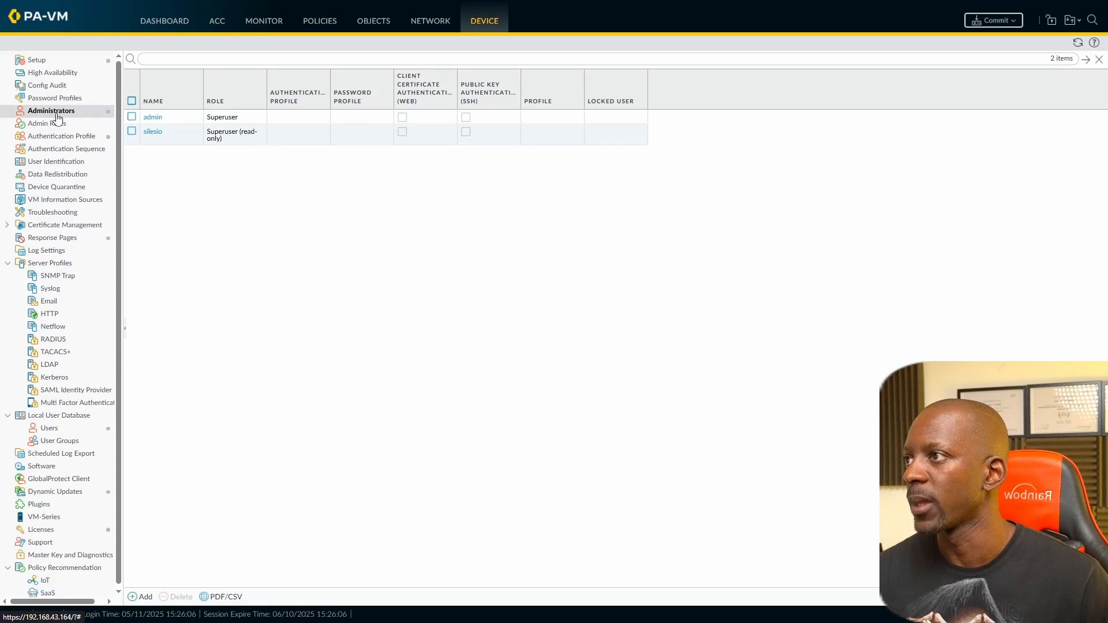
click(143, 596)
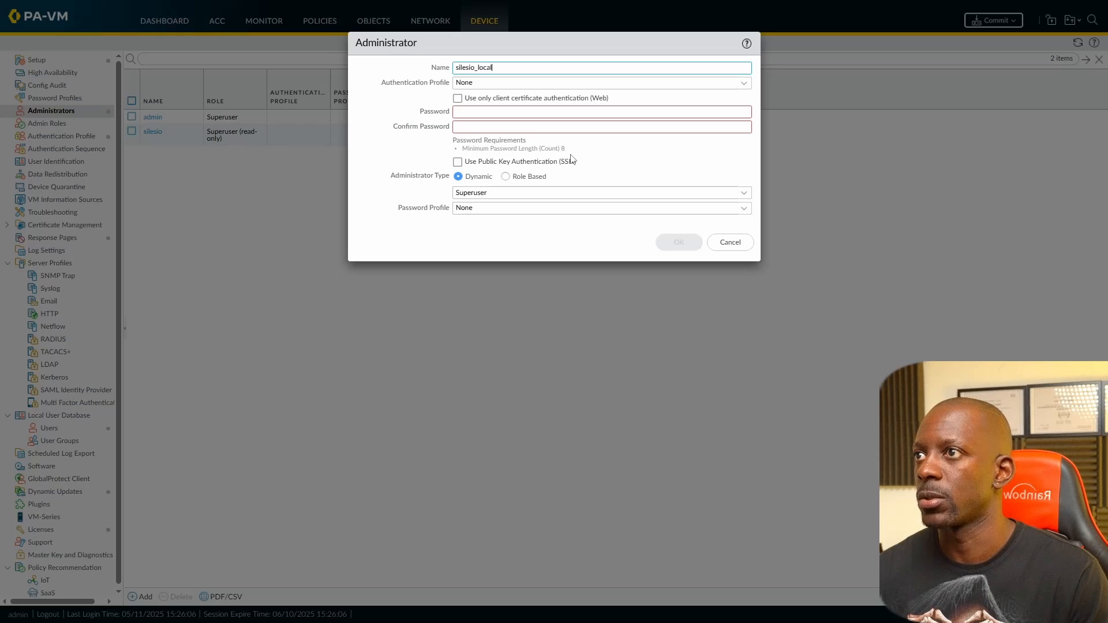
click(748, 88)
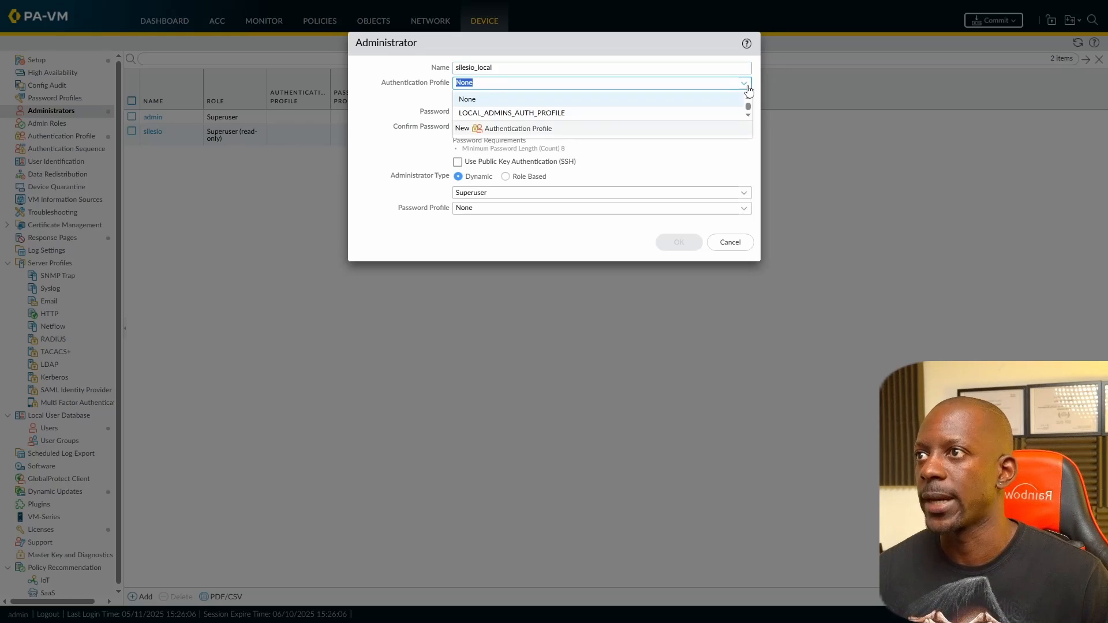
click(512, 115)
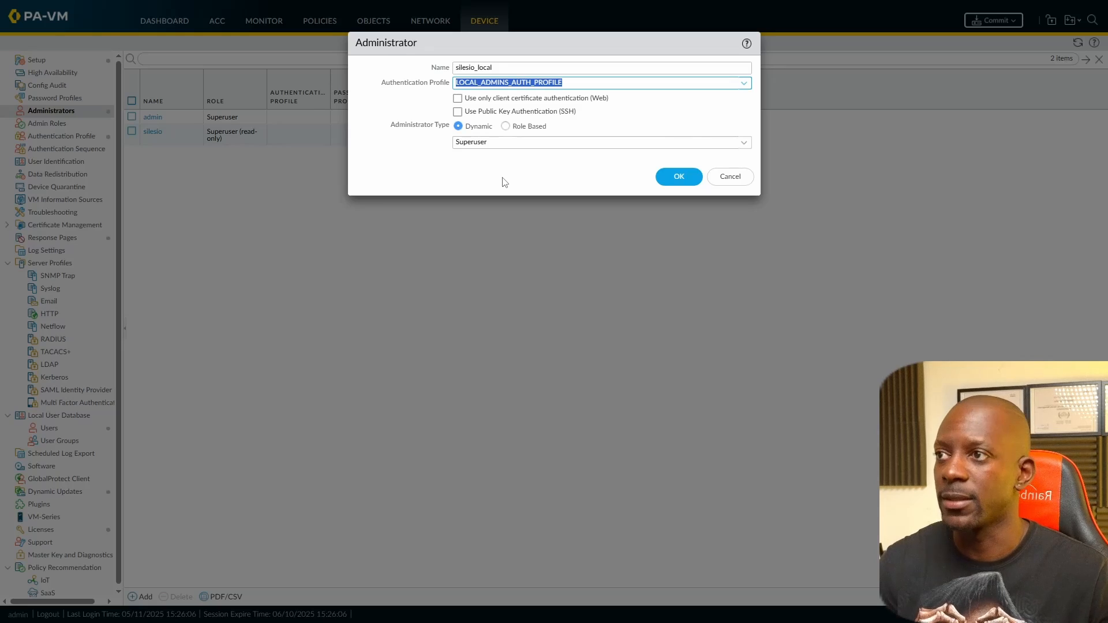
click(680, 178)
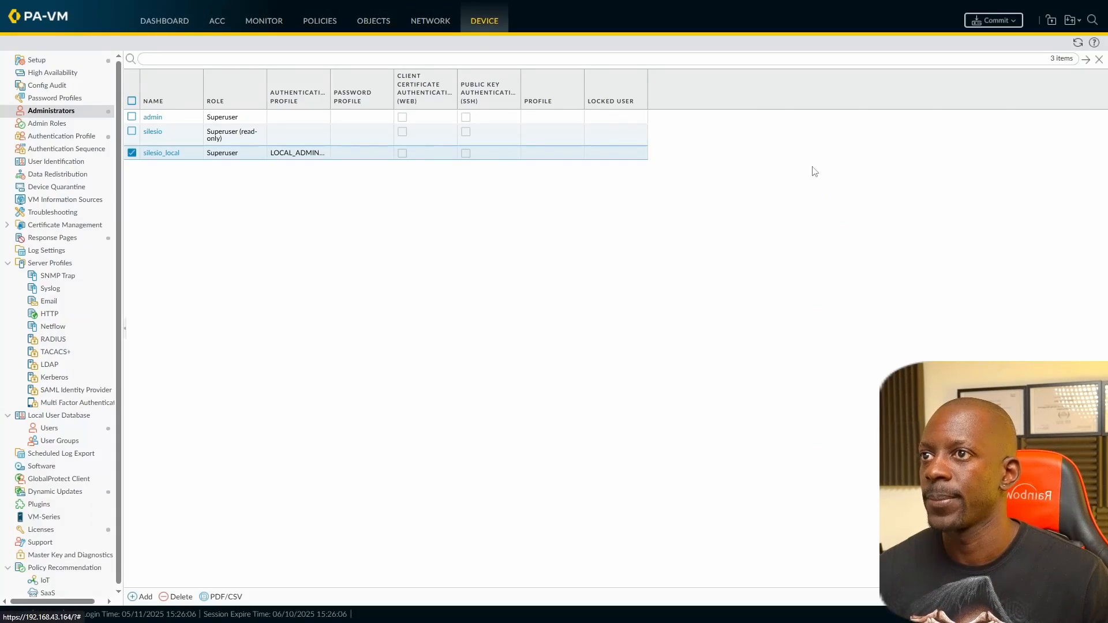
Step: Commit the new administrator configuration
click(1004, 23)
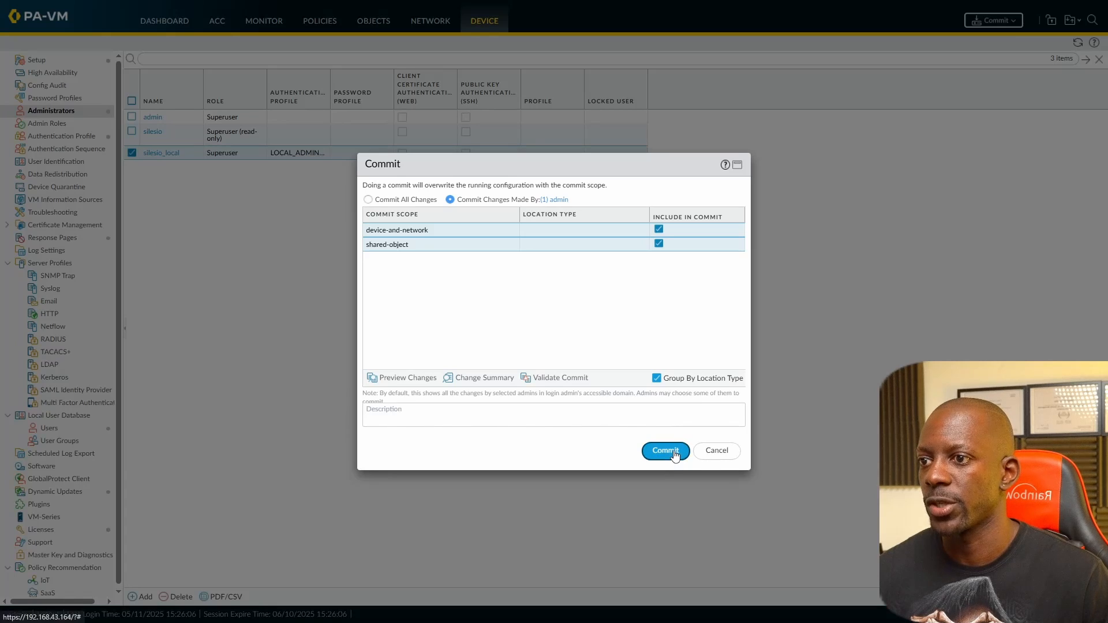
click(664, 452)
click(771, 463)
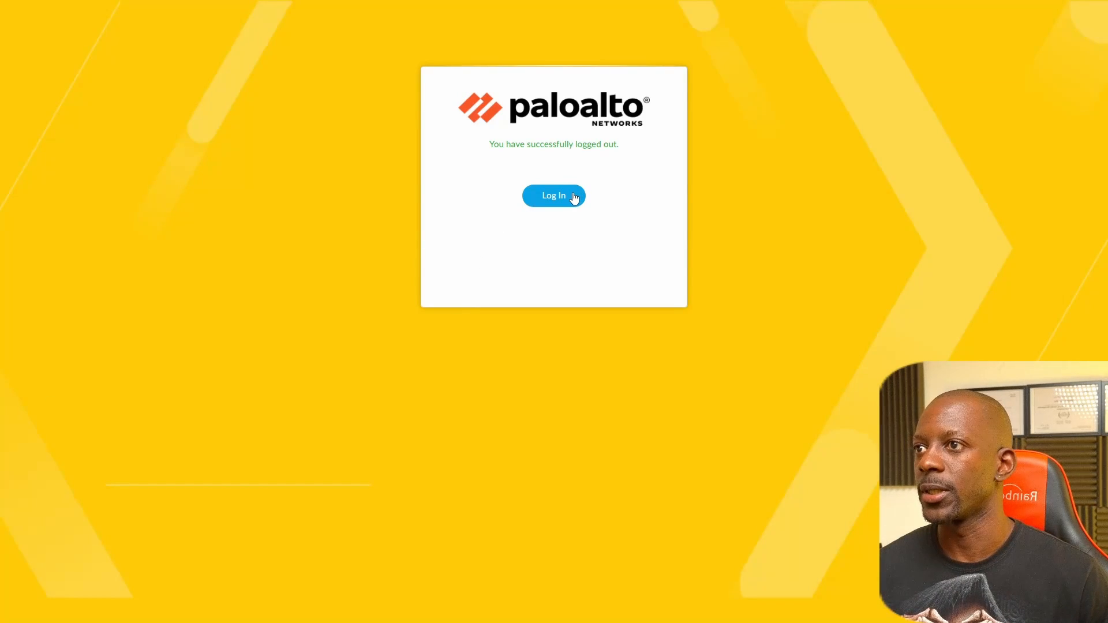
Step: Log in with the '_local' administrator account and its password
click(571, 198)
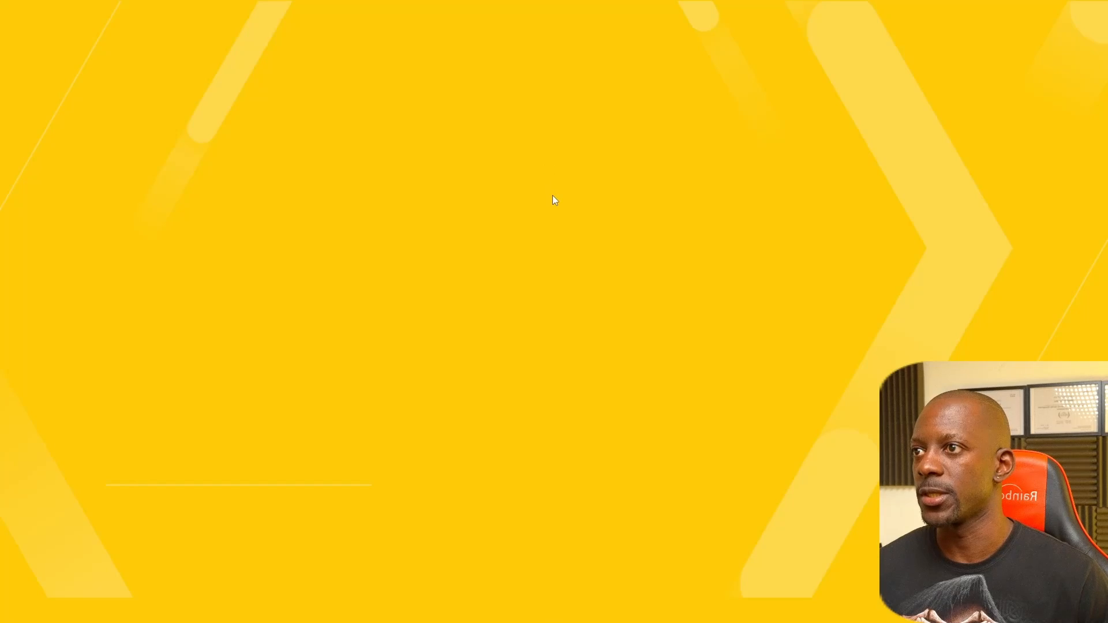
text(silesio_local)
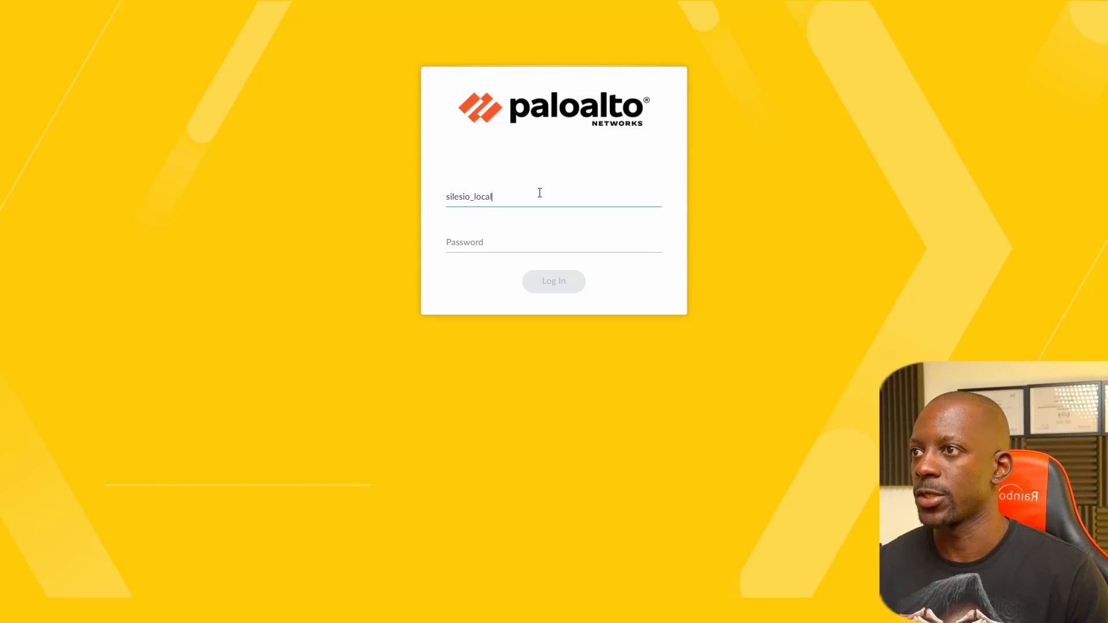
key(Tab)
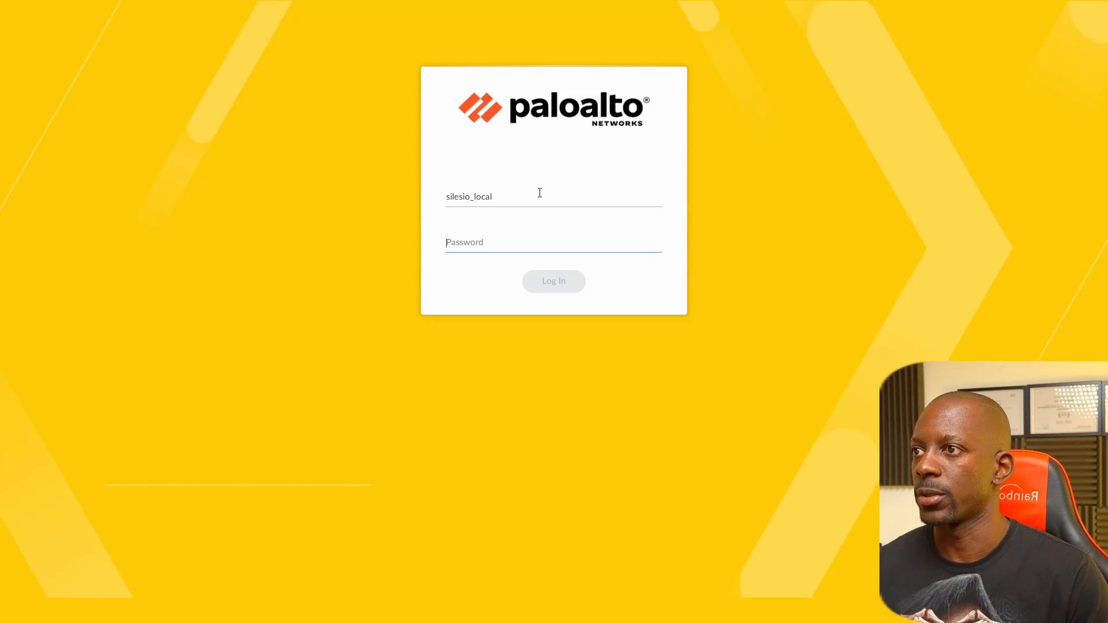
text(•••)
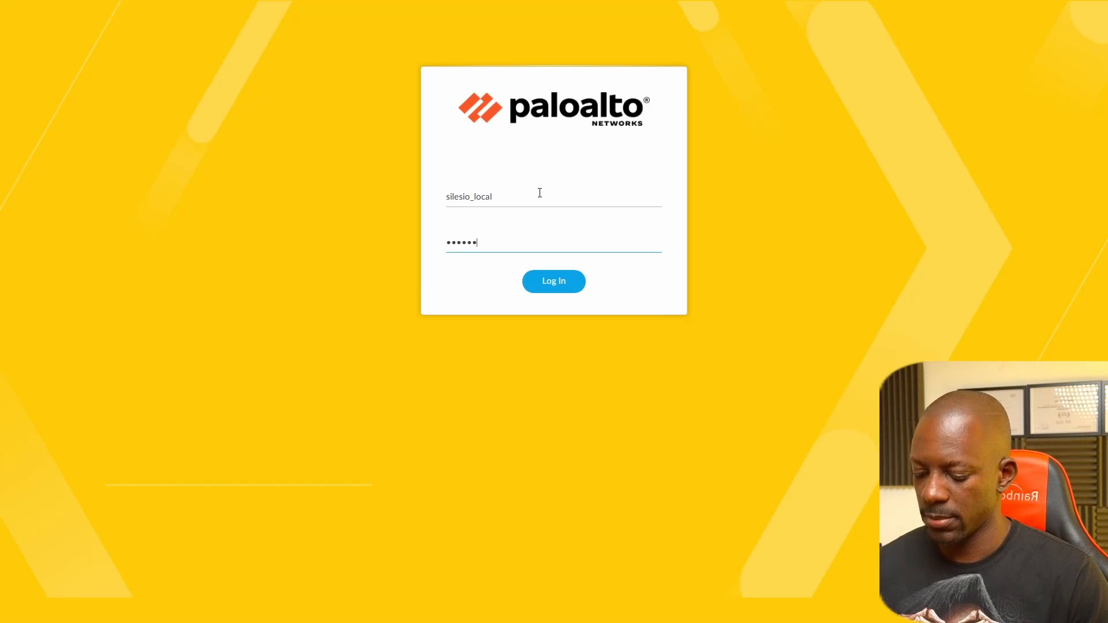
key(Return)
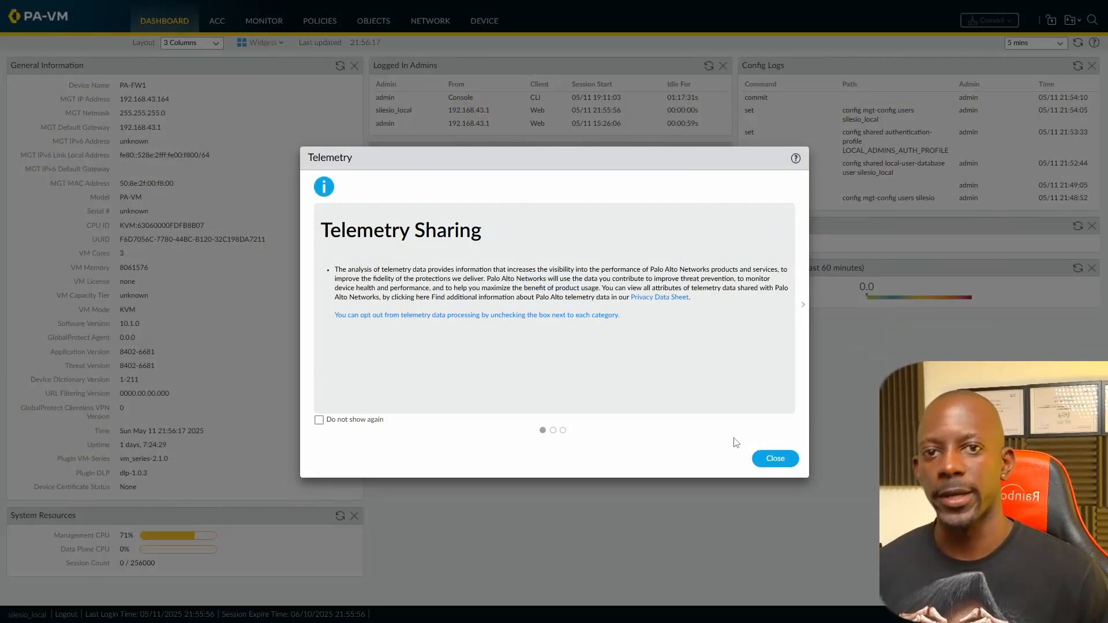
Step: Close the telemetry sharing notice, postpone telemetry data collection, and go to the Device tab
click(771, 458)
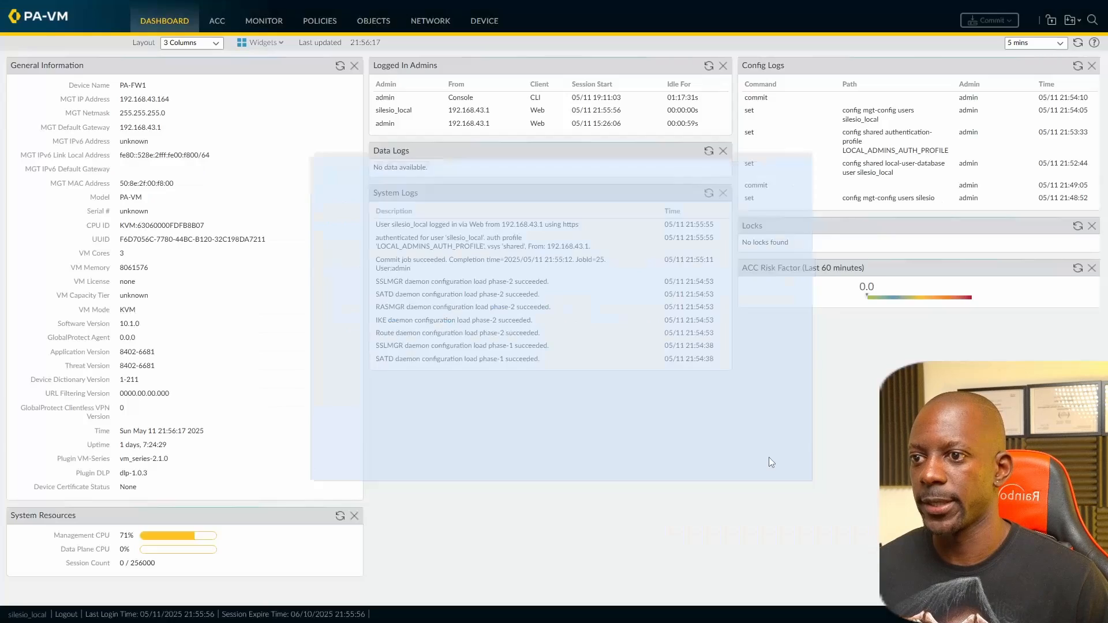
click(688, 375)
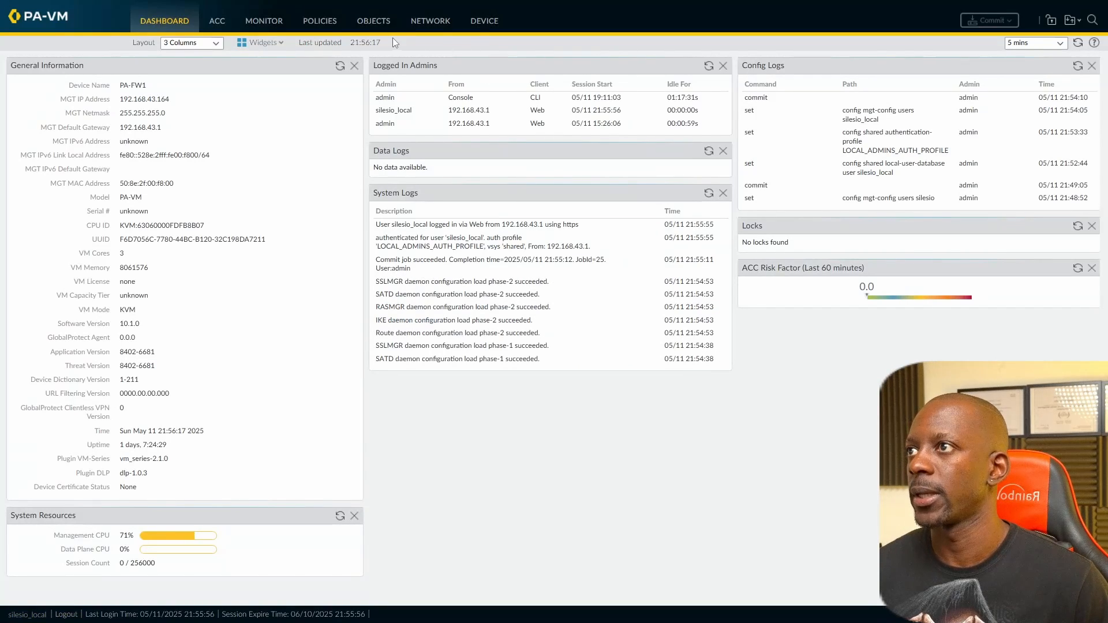
click(475, 23)
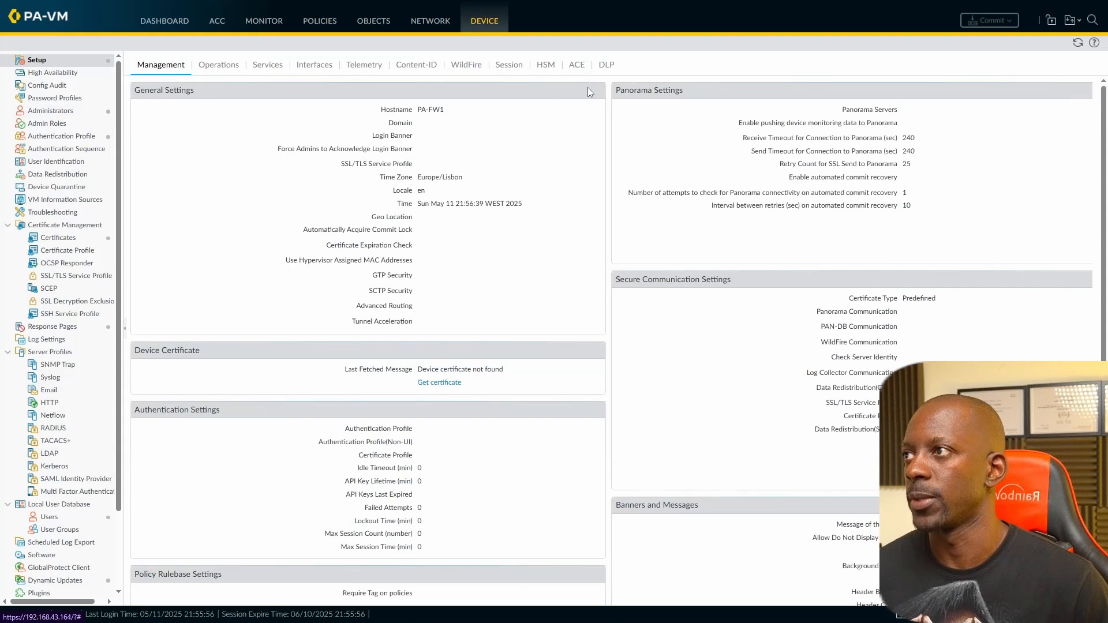
Step: Review the local administrator account's entry under Device > Administrators, closing it unchanged
click(79, 115)
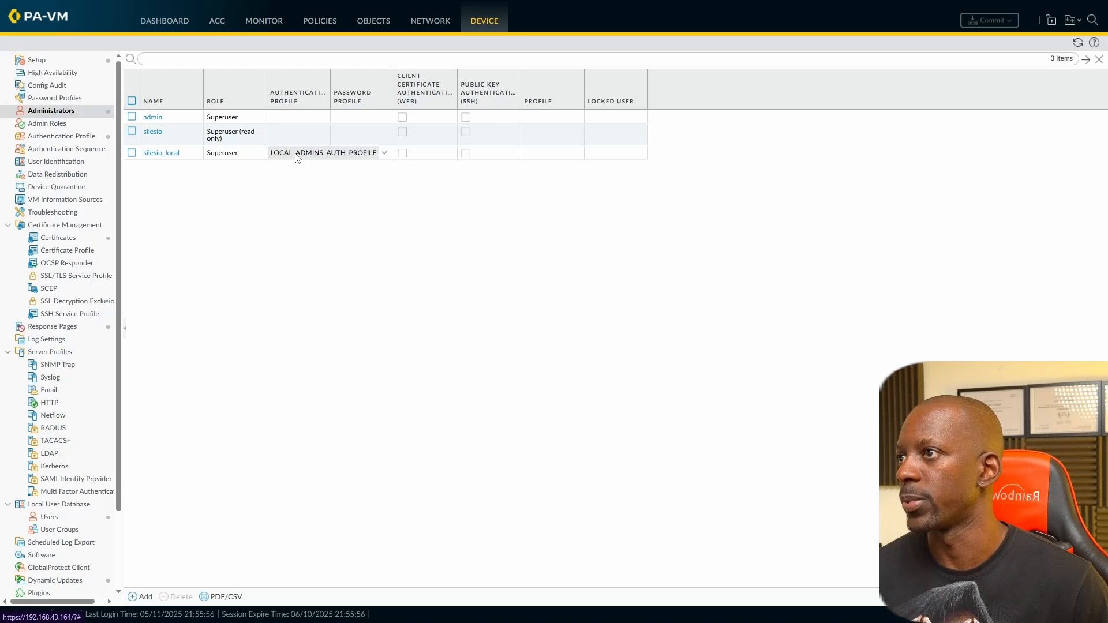
click(166, 154)
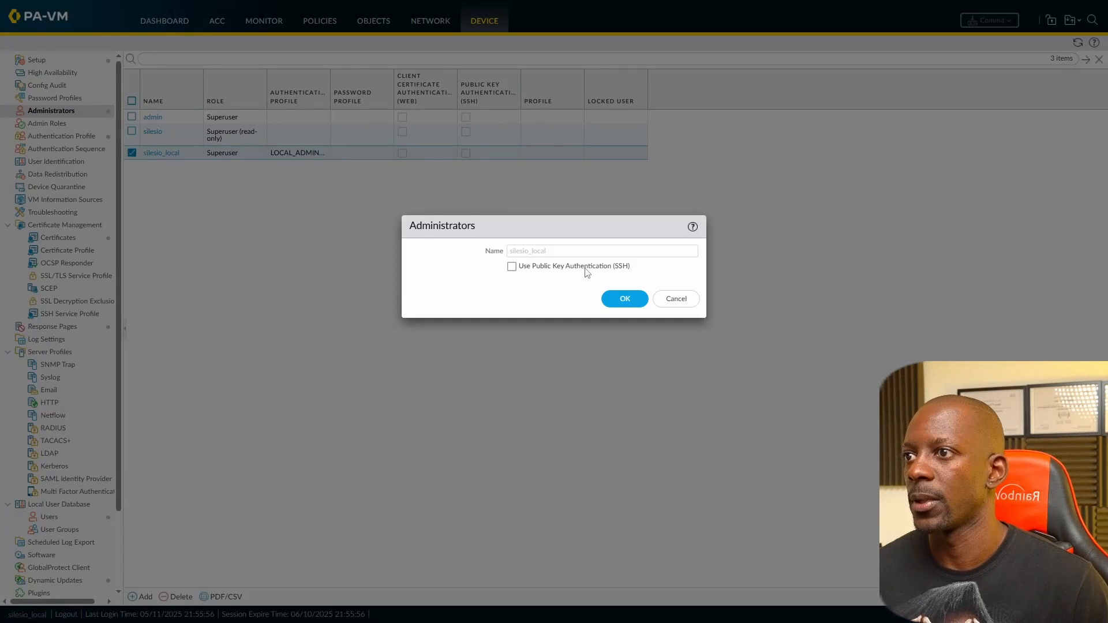
click(669, 298)
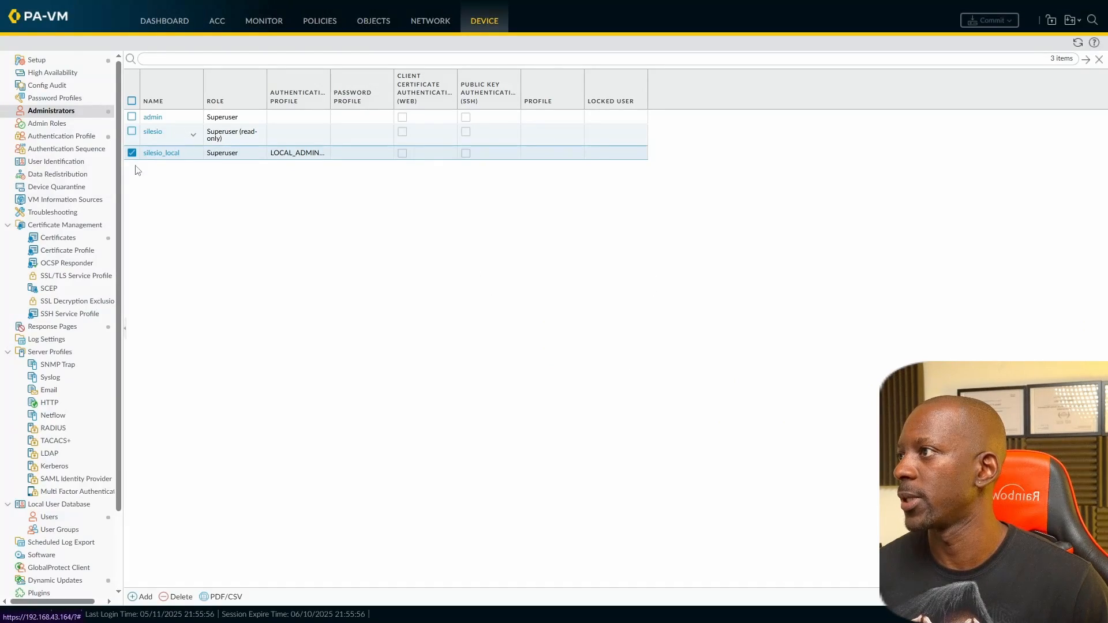
Step: Review the matching Local User Database user entry unchanged, then log out of that session
click(58, 517)
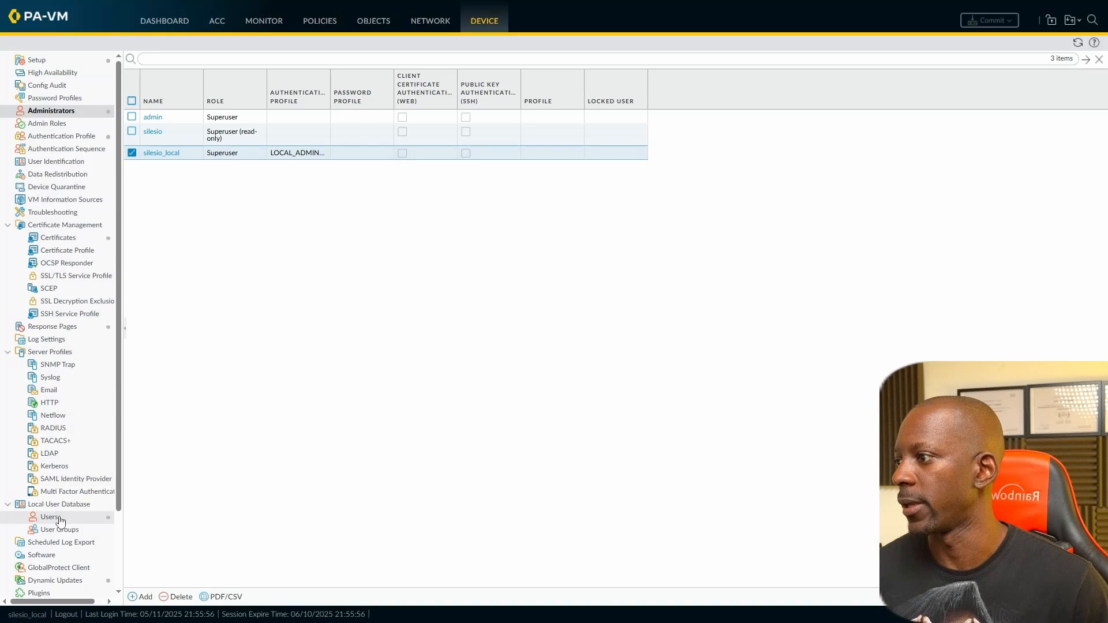
click(161, 93)
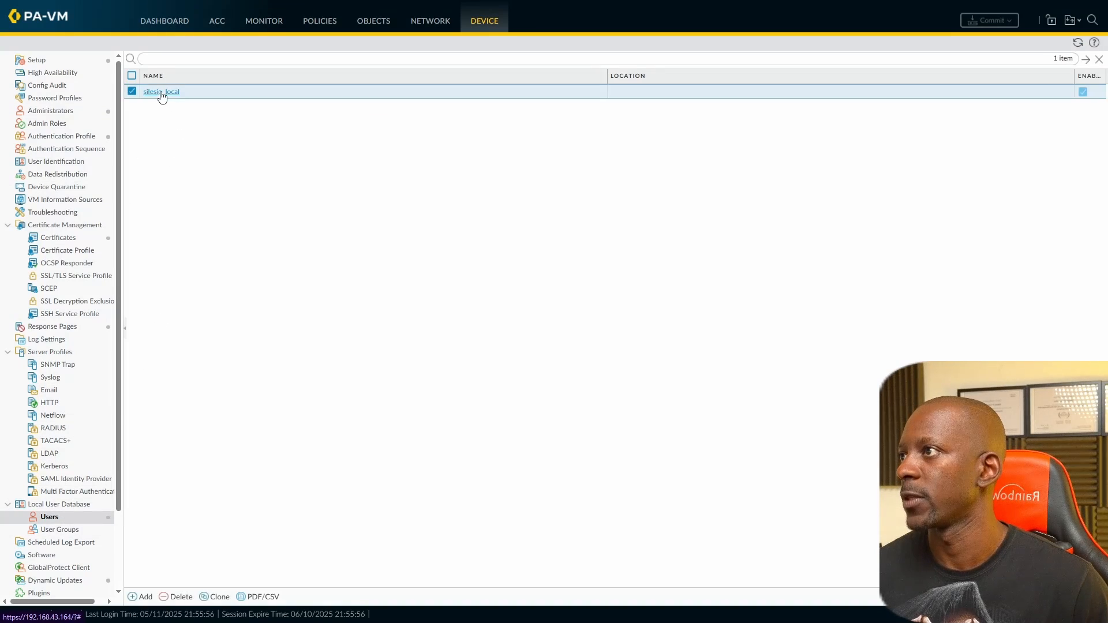
click(684, 368)
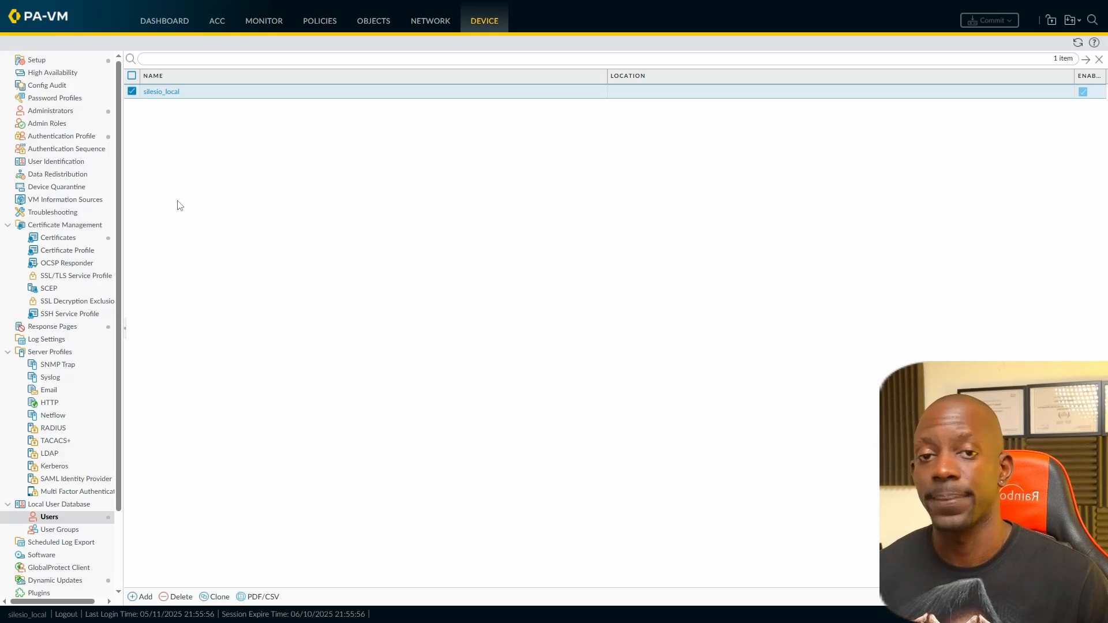
click(65, 614)
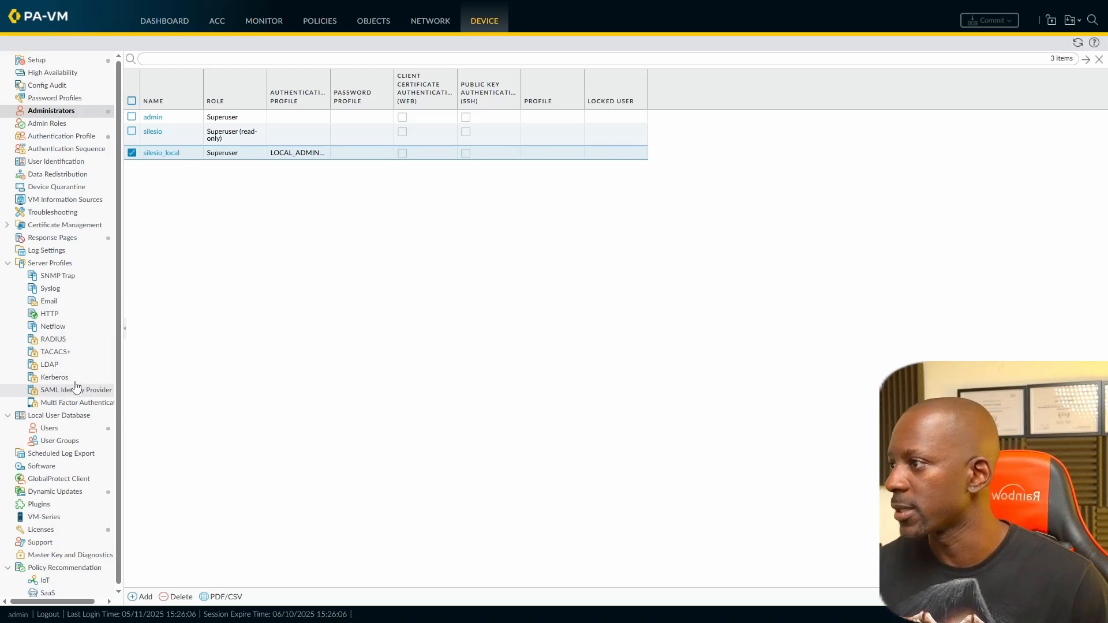
Step: Open the Service Route Configuration in Device Setup's Services settings
click(58, 366)
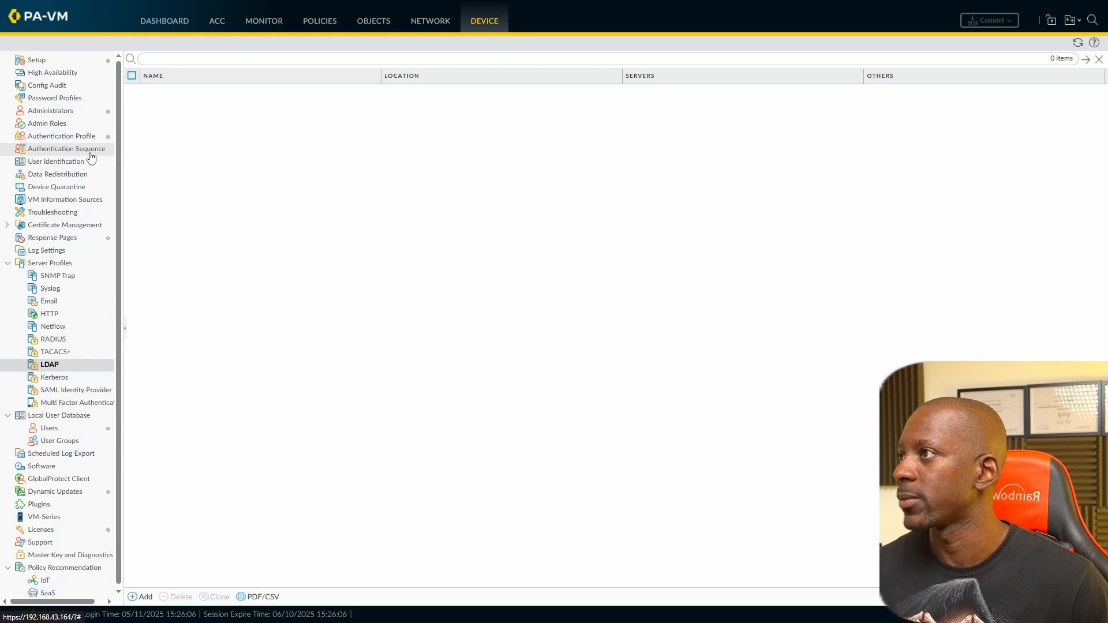
click(56, 67)
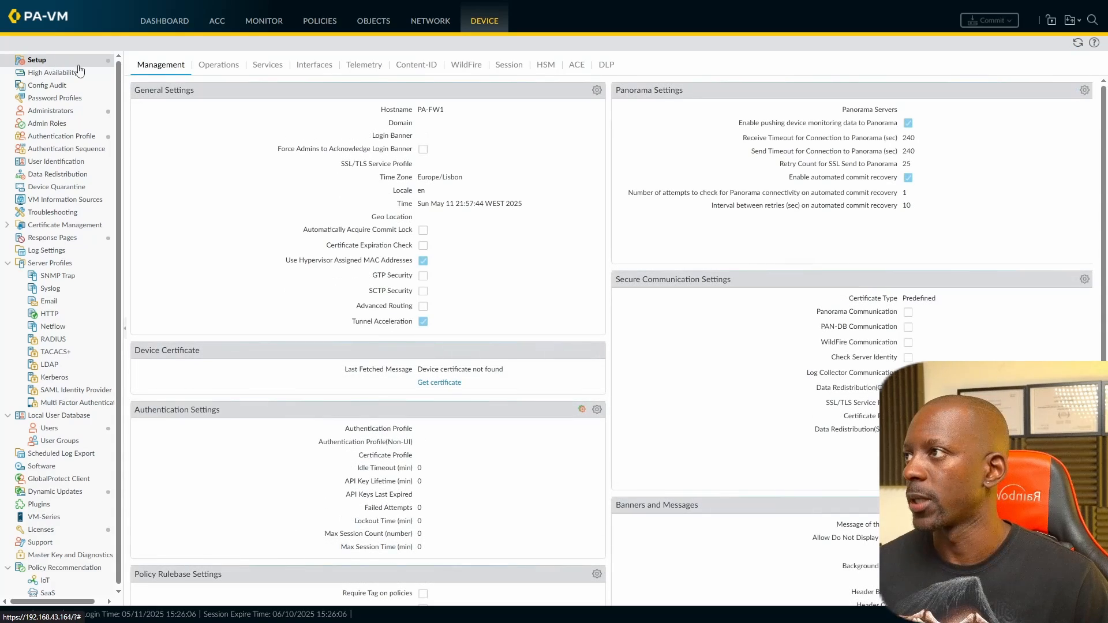
click(268, 67)
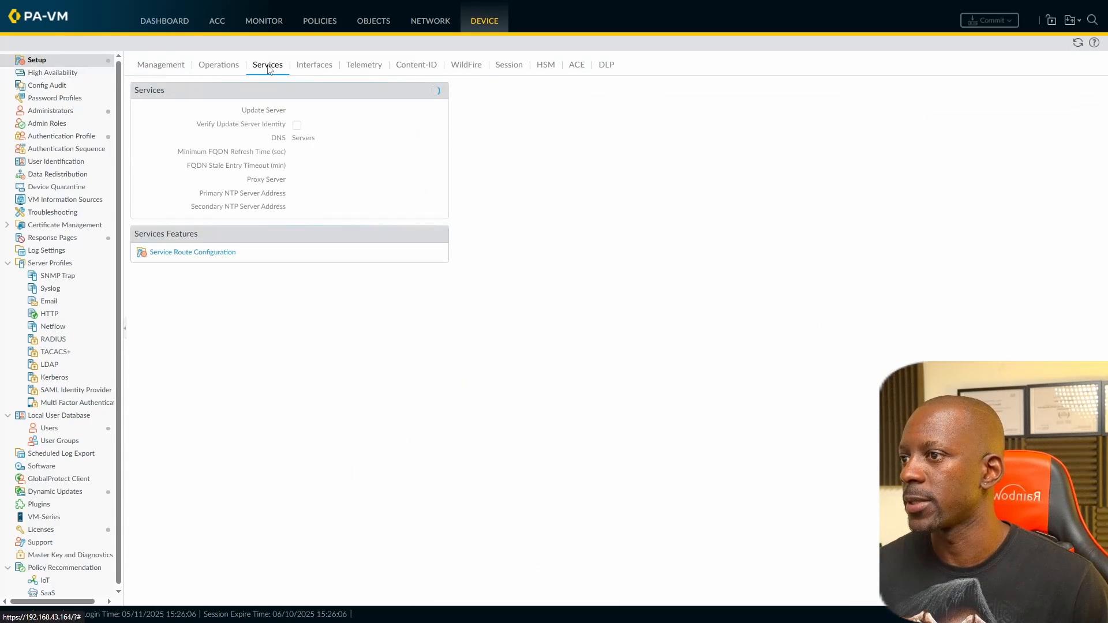
click(202, 254)
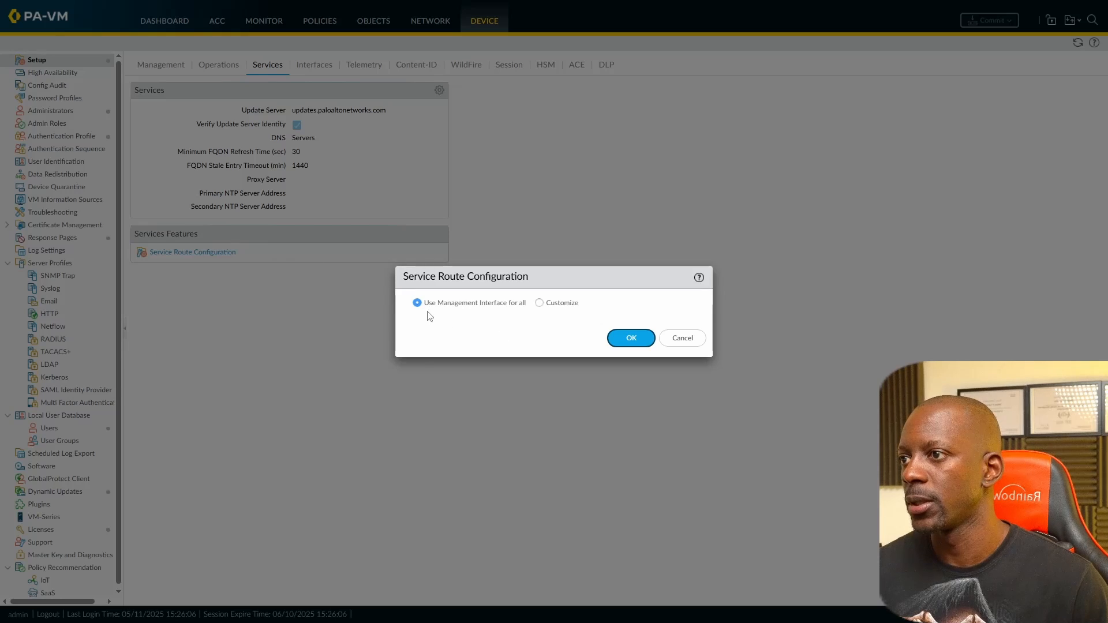
Step: Set service routes to Customize, list the ldap route's source interfaces, and view the EVE-NG lab topology
click(539, 303)
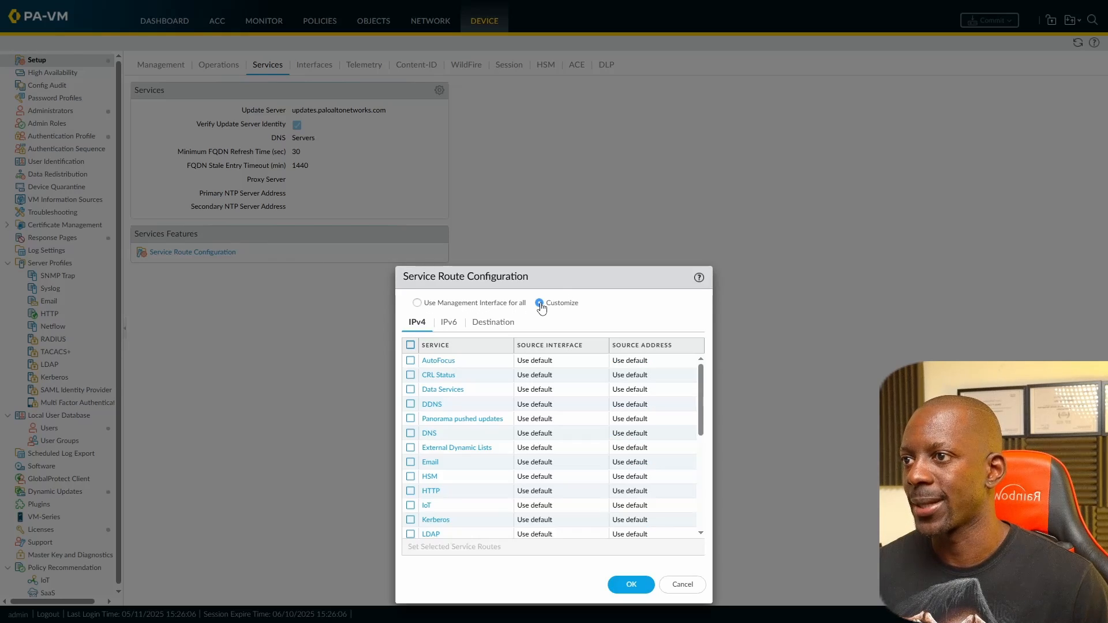
scroll(504, 390, down, 5)
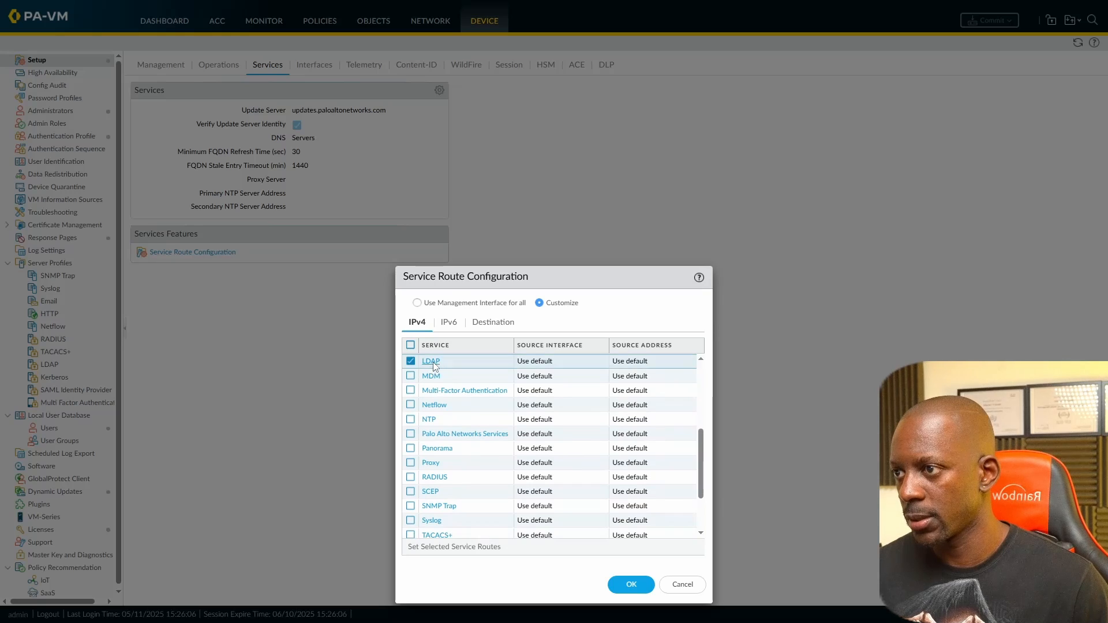
click(430, 361)
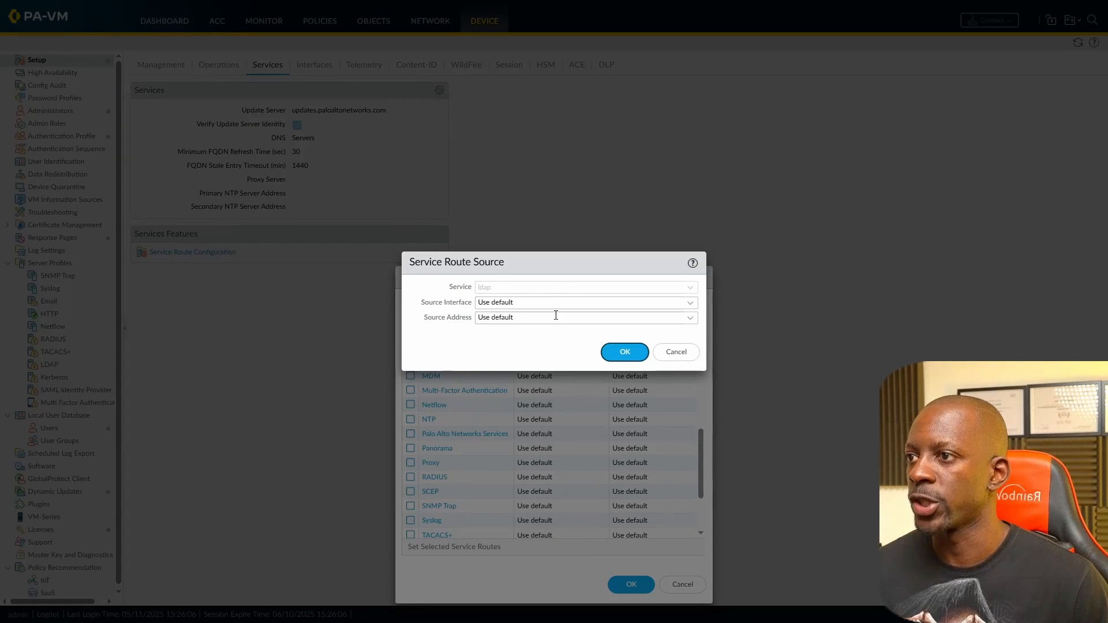
click(695, 303)
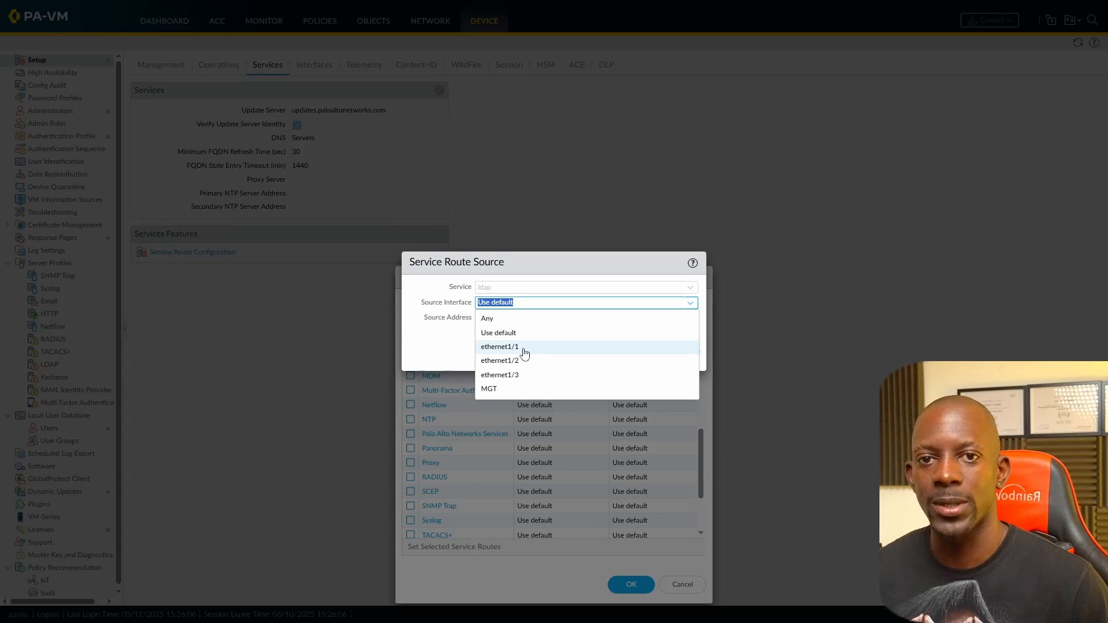
key(alt+Tab)
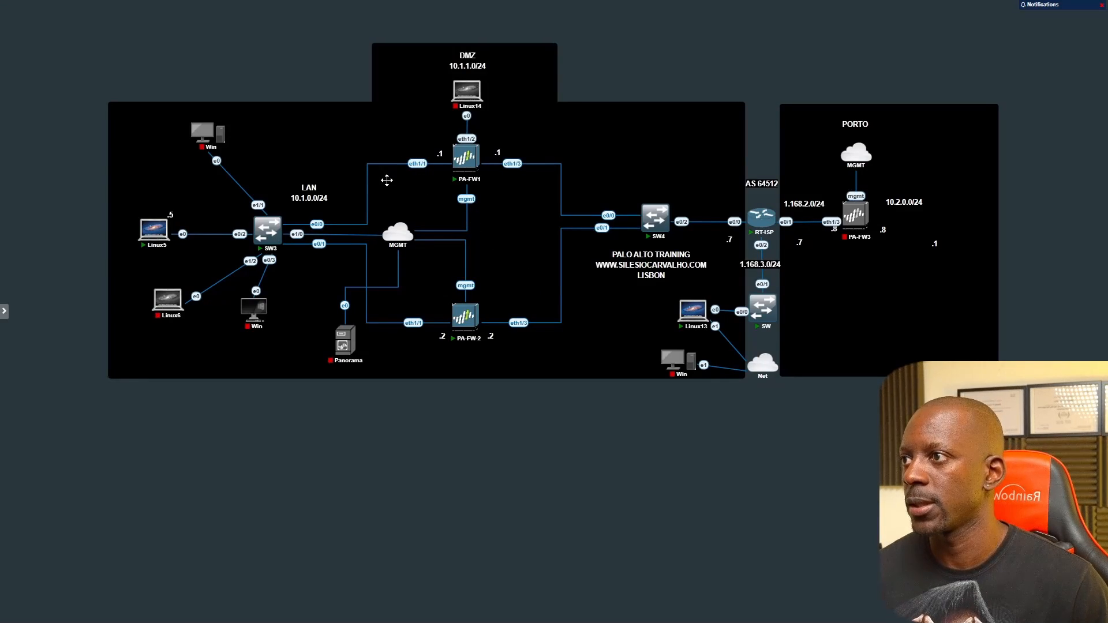
mouse_move(399, 243)
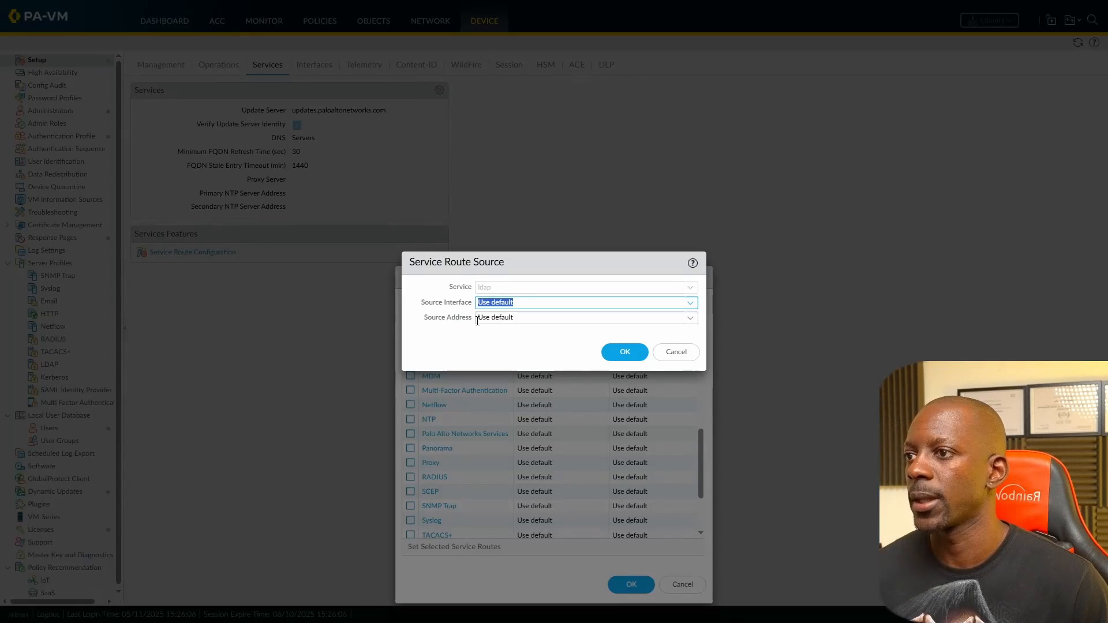
Step: Set the ldap service route source to ethernet1/1 with address 10.1.0.1/24 and save both dialogs
click(690, 303)
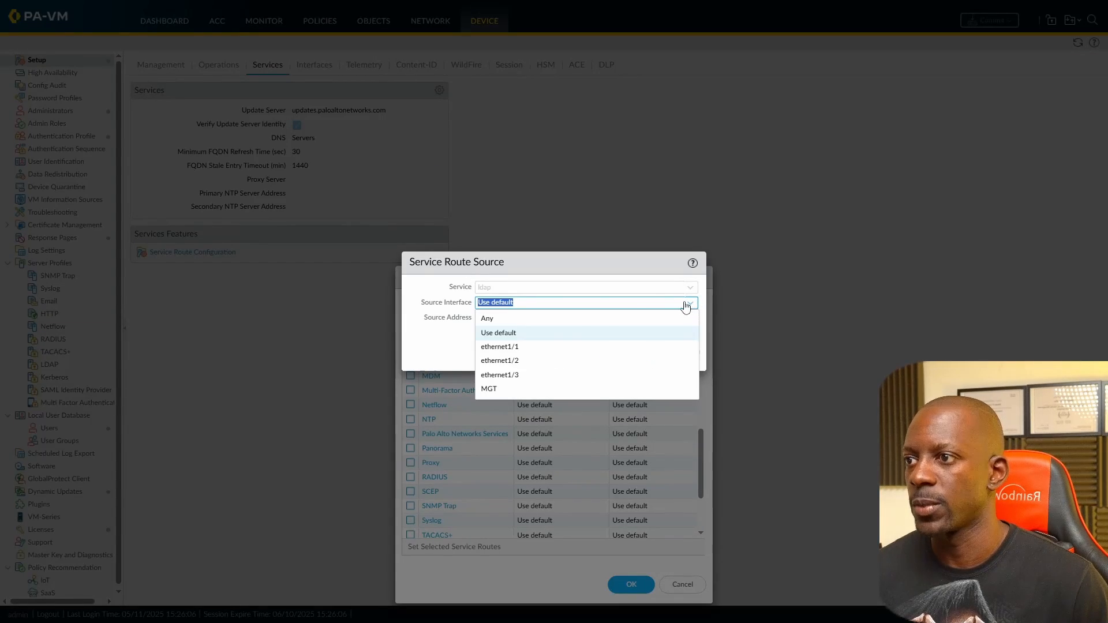
click(522, 353)
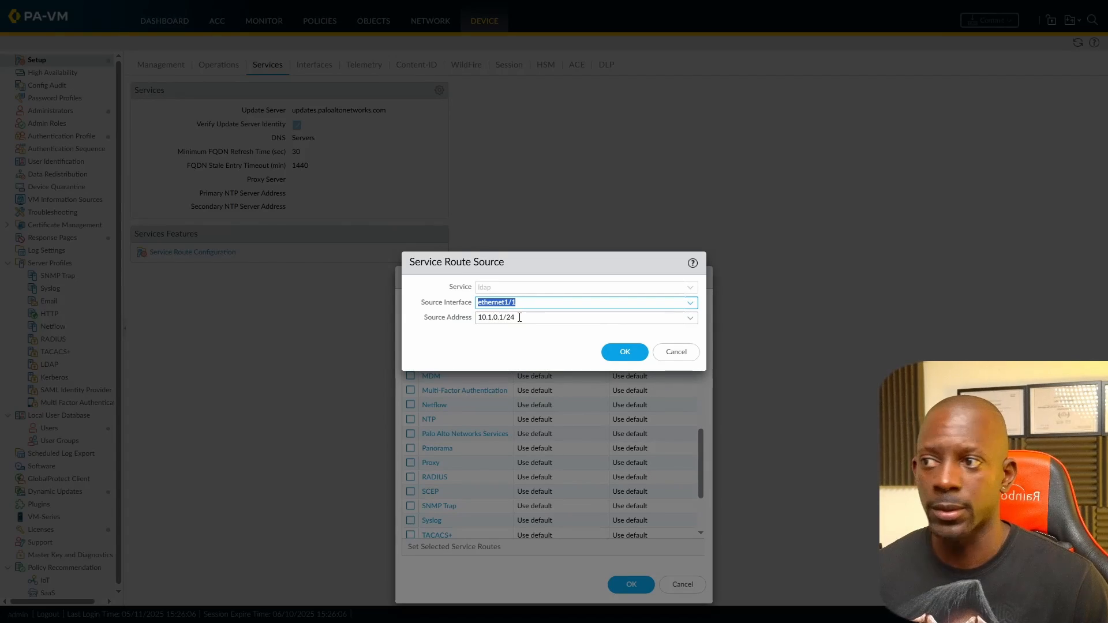
click(625, 351)
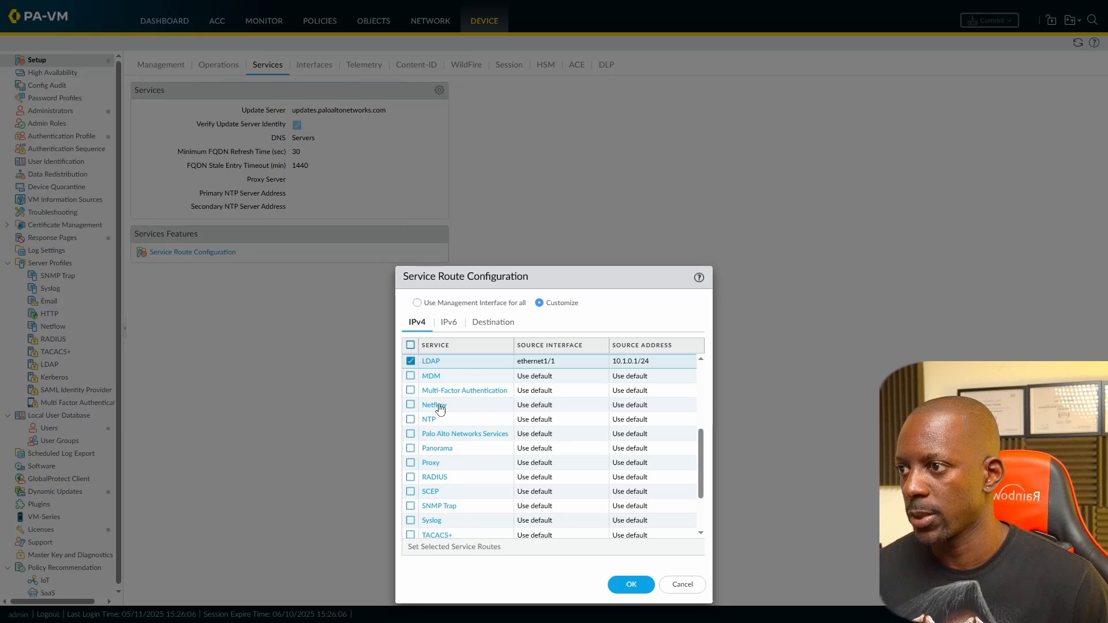
click(628, 585)
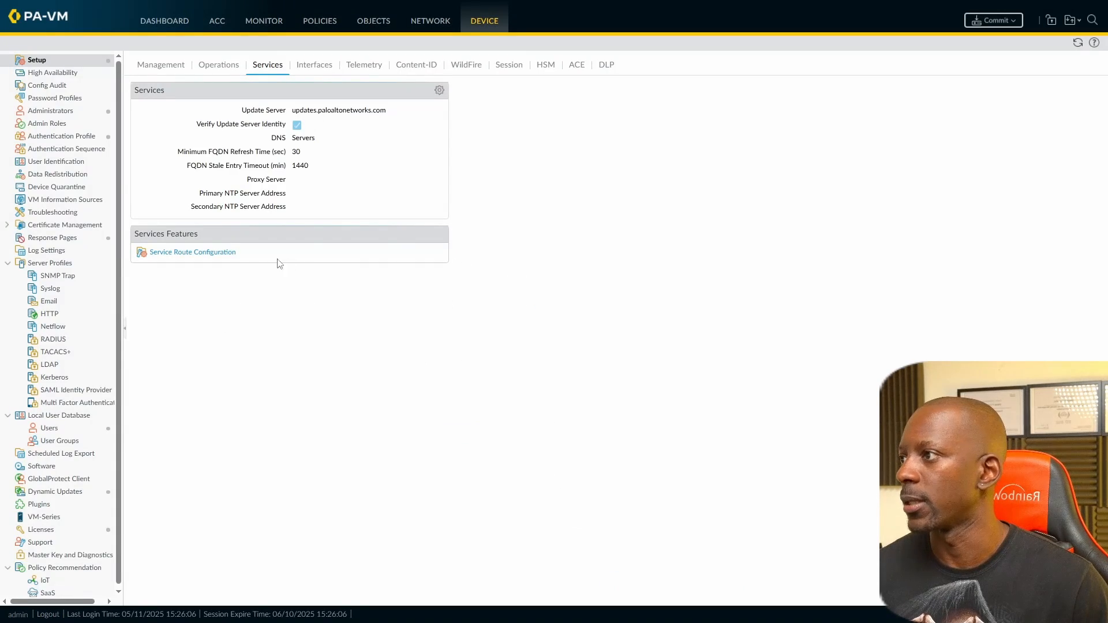
Step: Create a new LDAP server profile named AD_SERVER_PROFILE
click(58, 367)
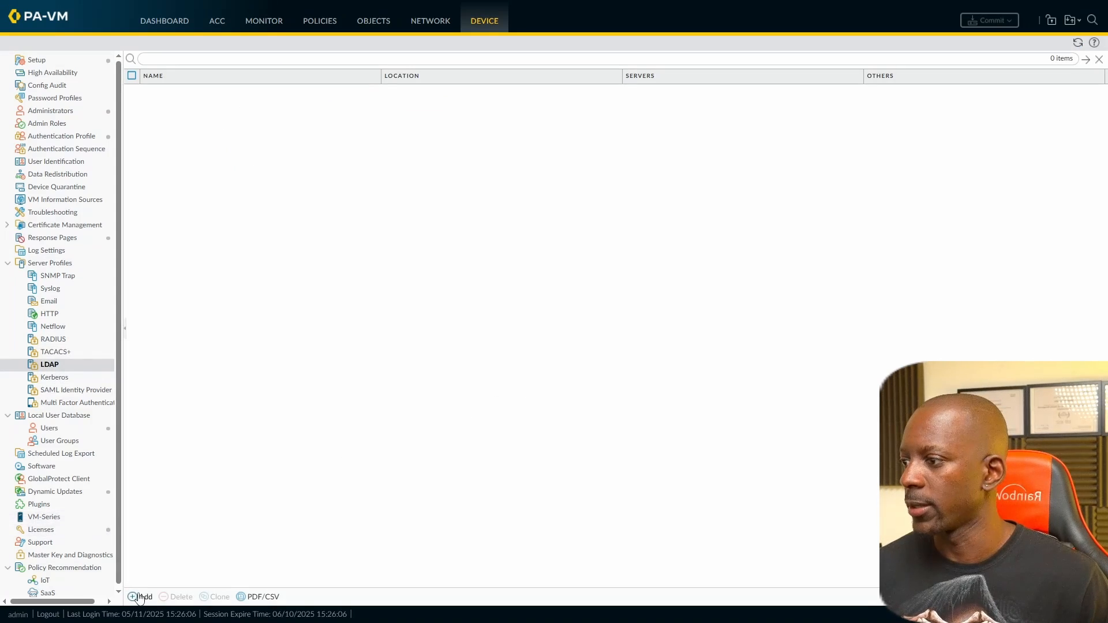
click(138, 598)
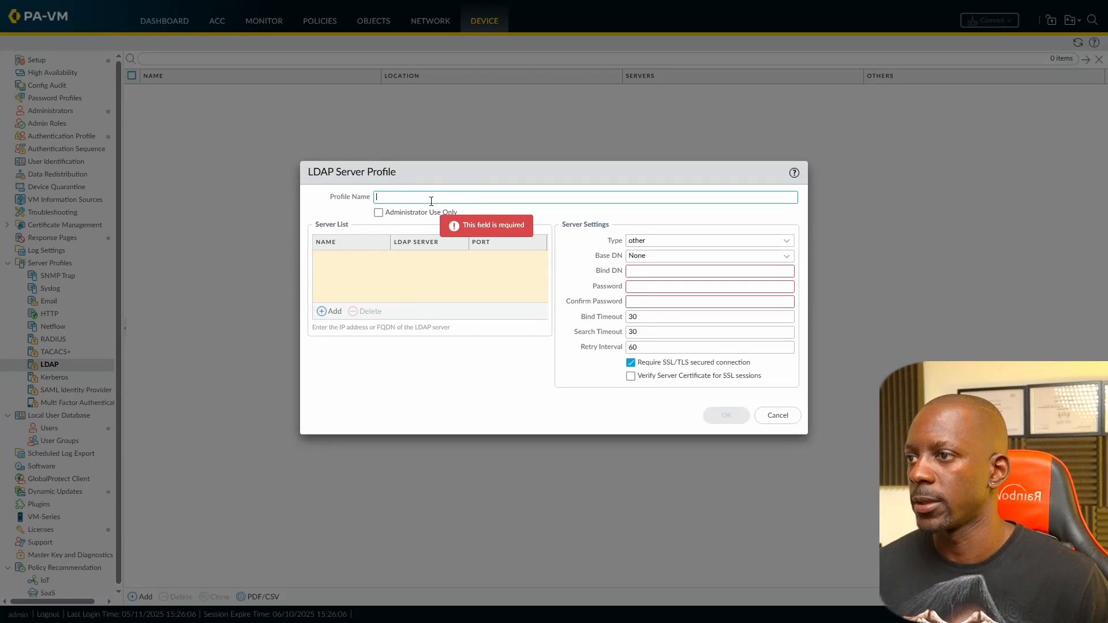
text(Bl)
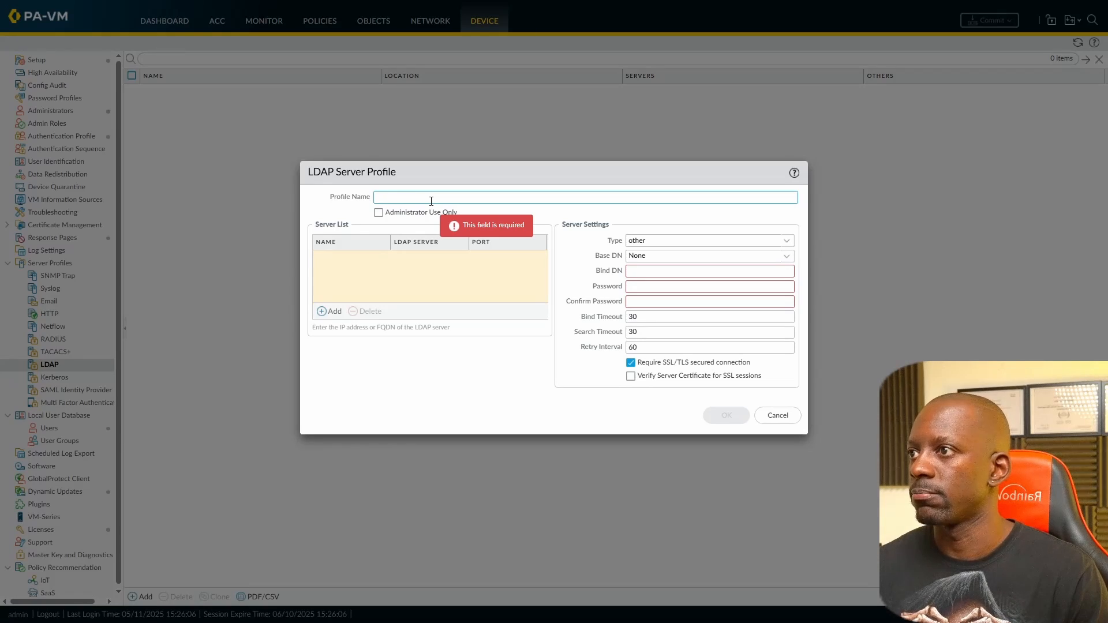
text(_SERVER)
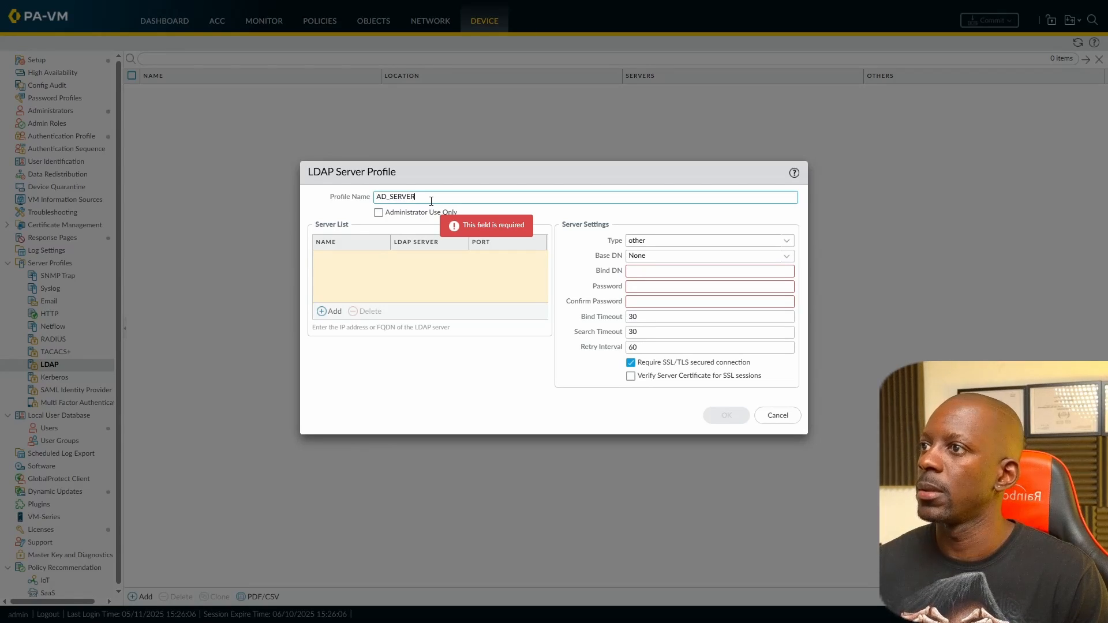
text(_PR)
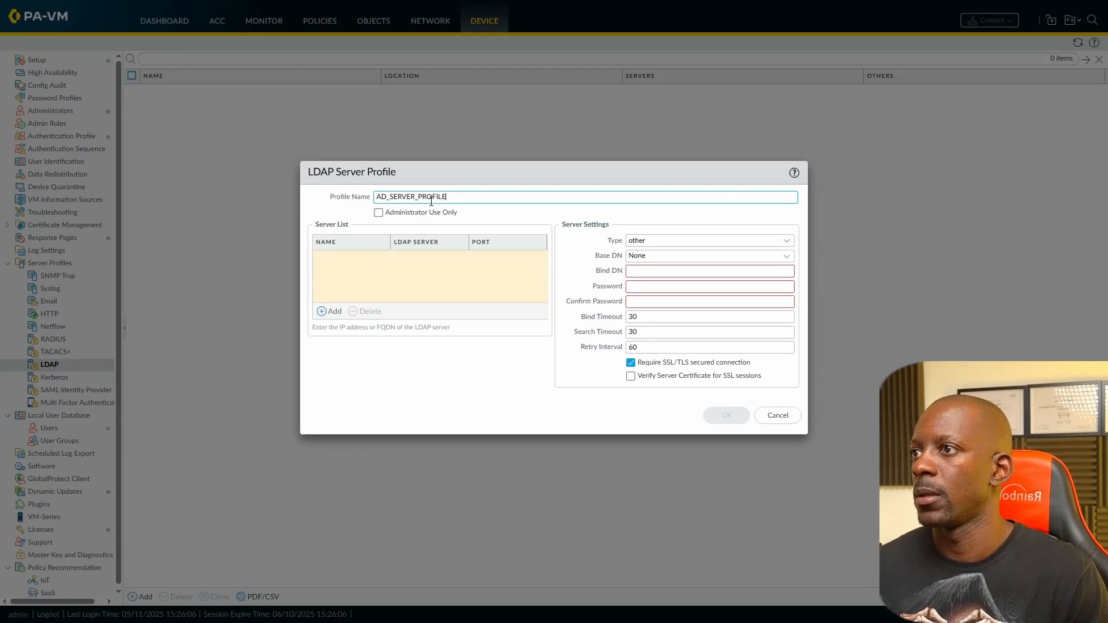
text(OFILE)
Step: Add server BINARY AVENUE at 10.1.0.19 and untick Require SSL/TLS secured connection
click(323, 312)
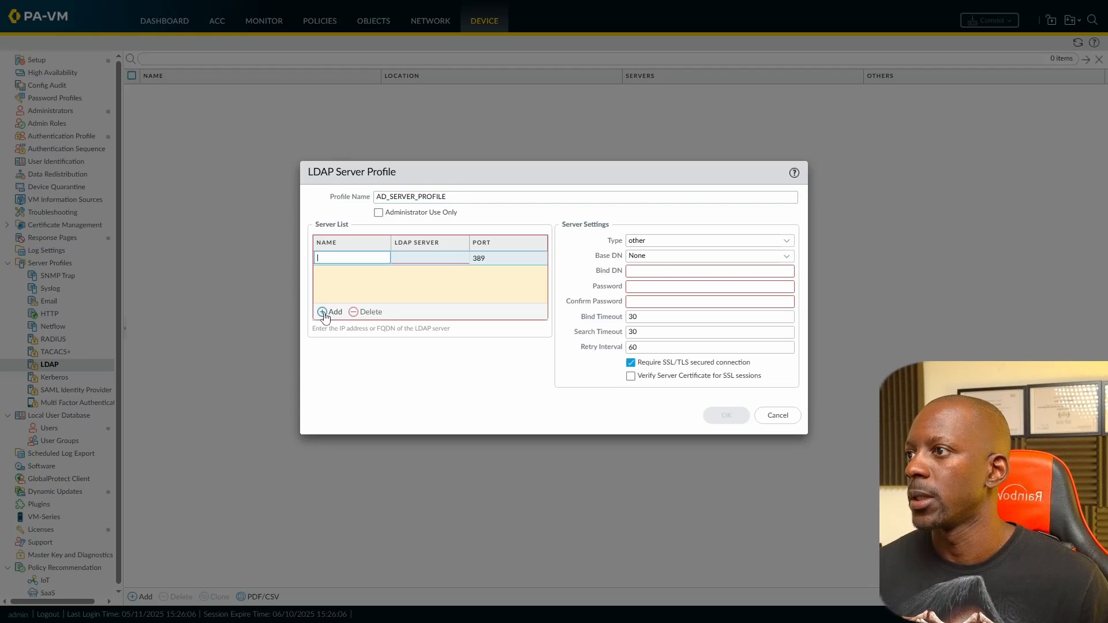
text(BINAR)
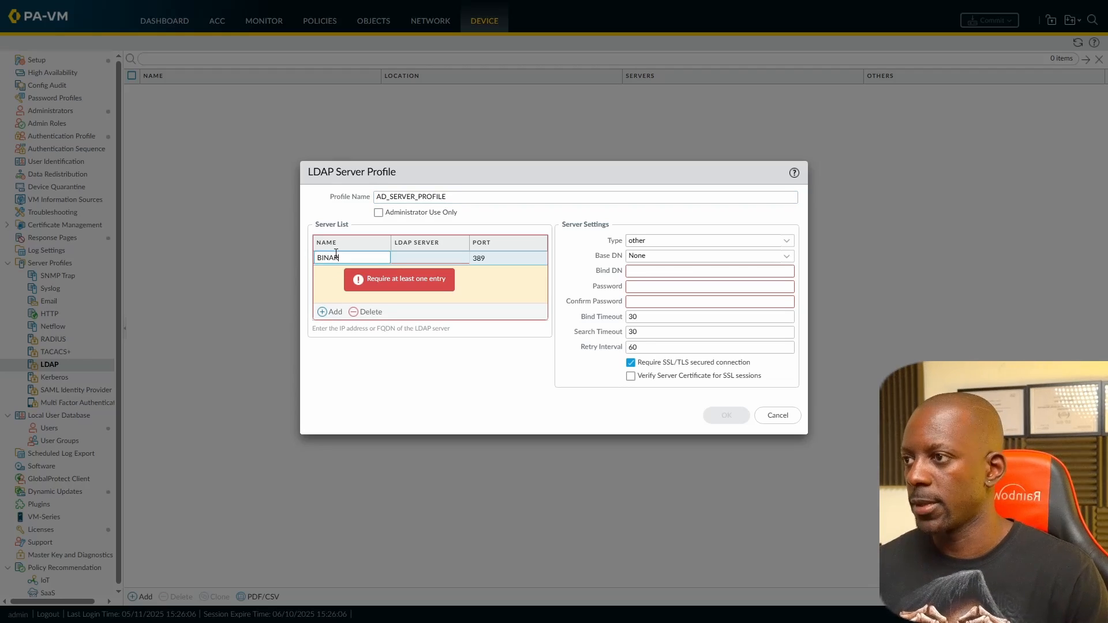
text(Y AVENUE)
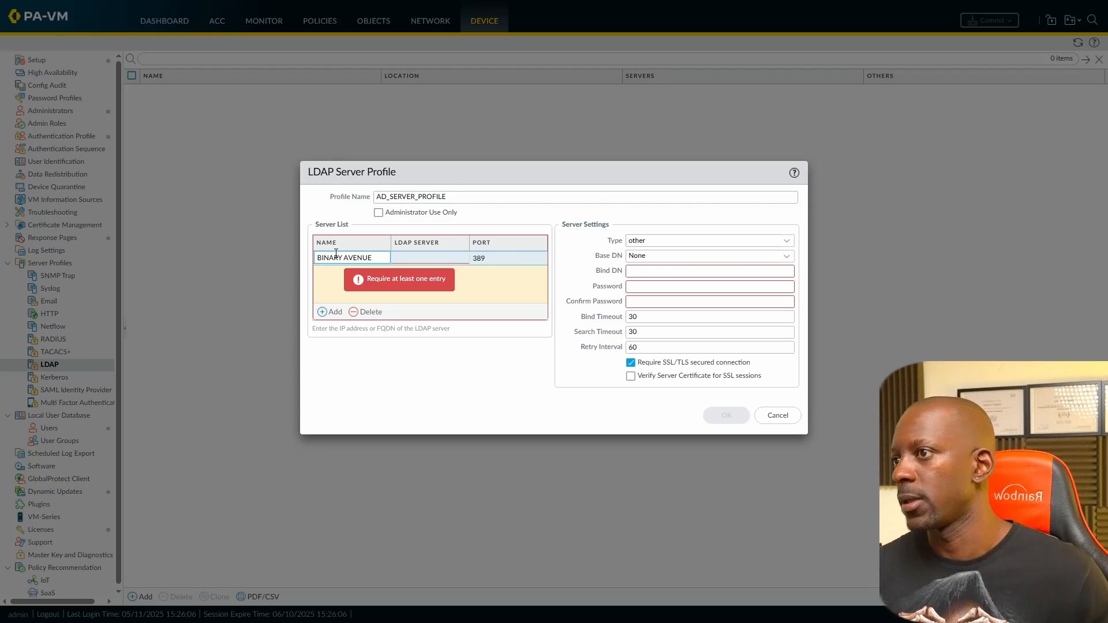
click(408, 261)
text(10.10)
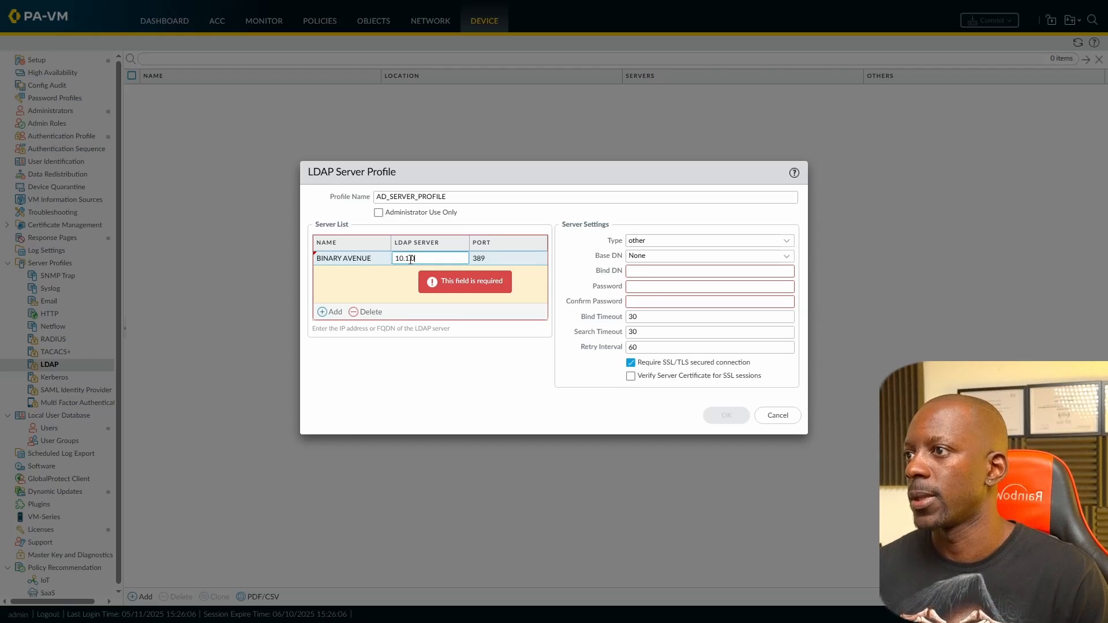
text(.1.0.19)
key(Tab)
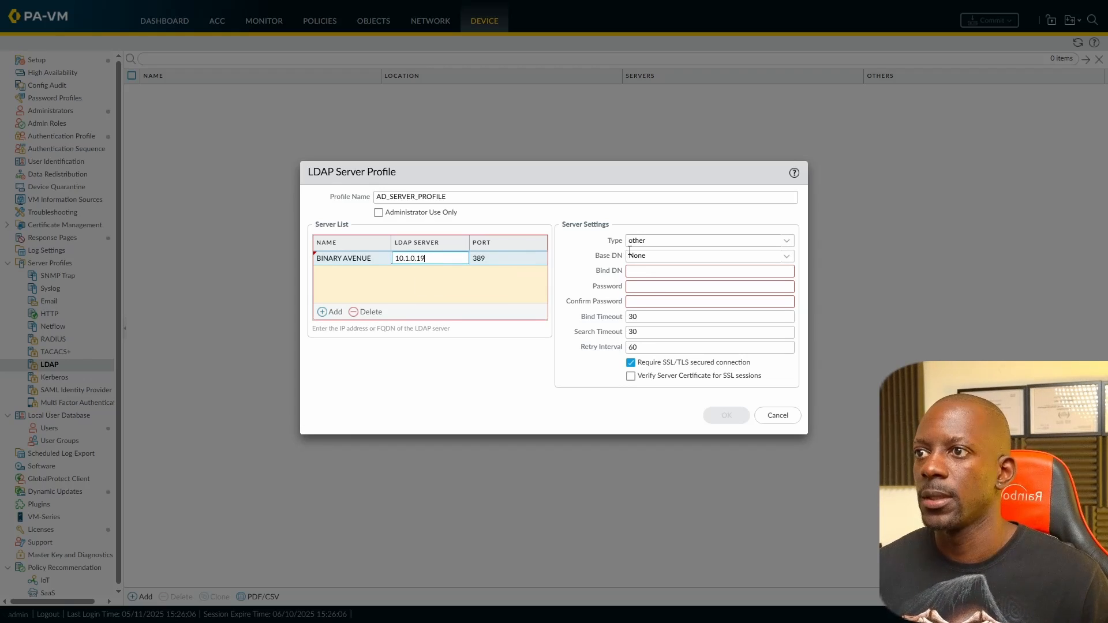
click(630, 363)
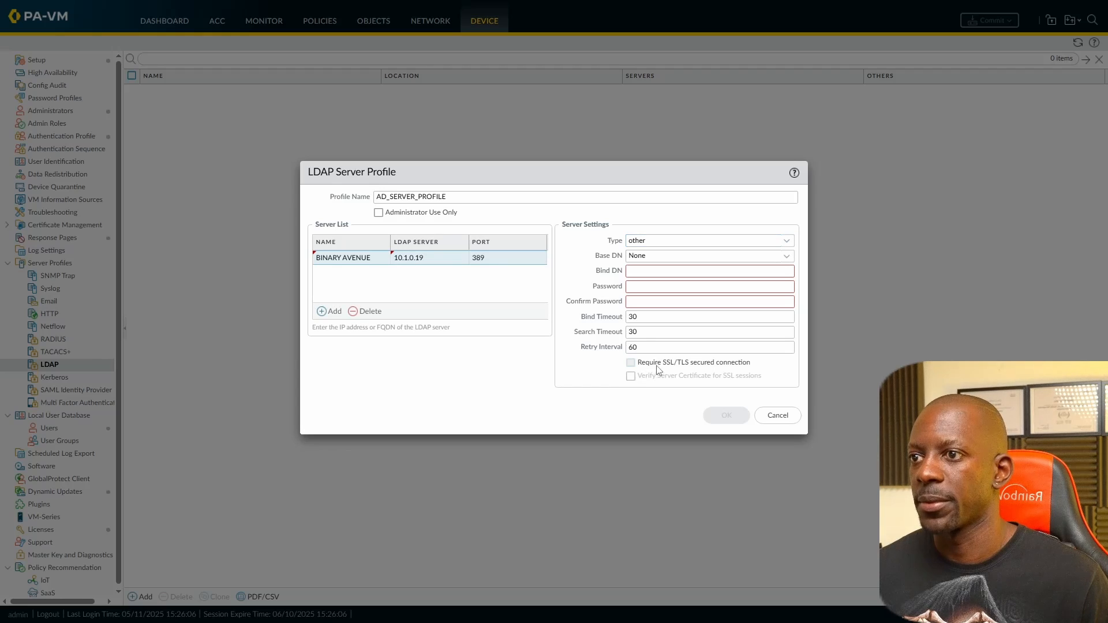
Step: Set the LDAP type to active-directory and Base DN to DC=binaryavenue,DC=com
click(789, 241)
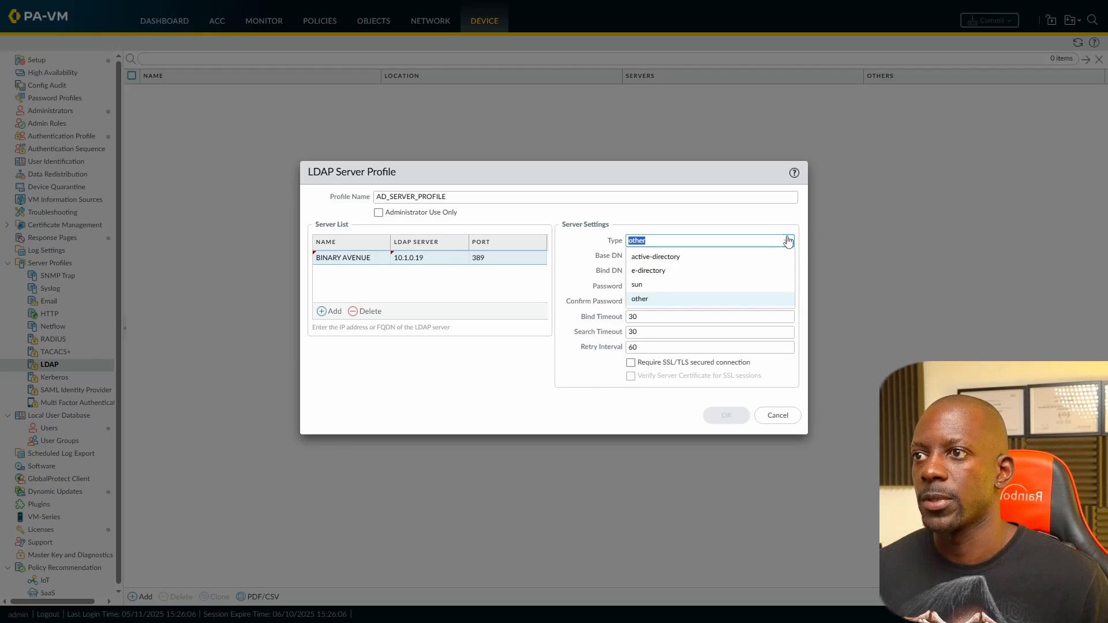
click(684, 257)
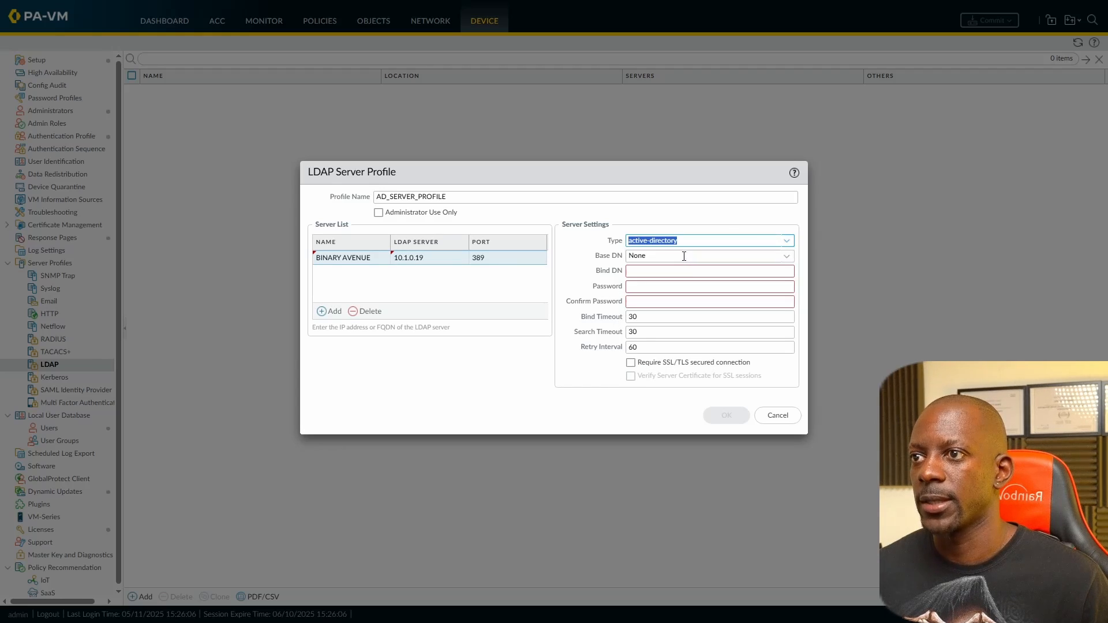
click(787, 257)
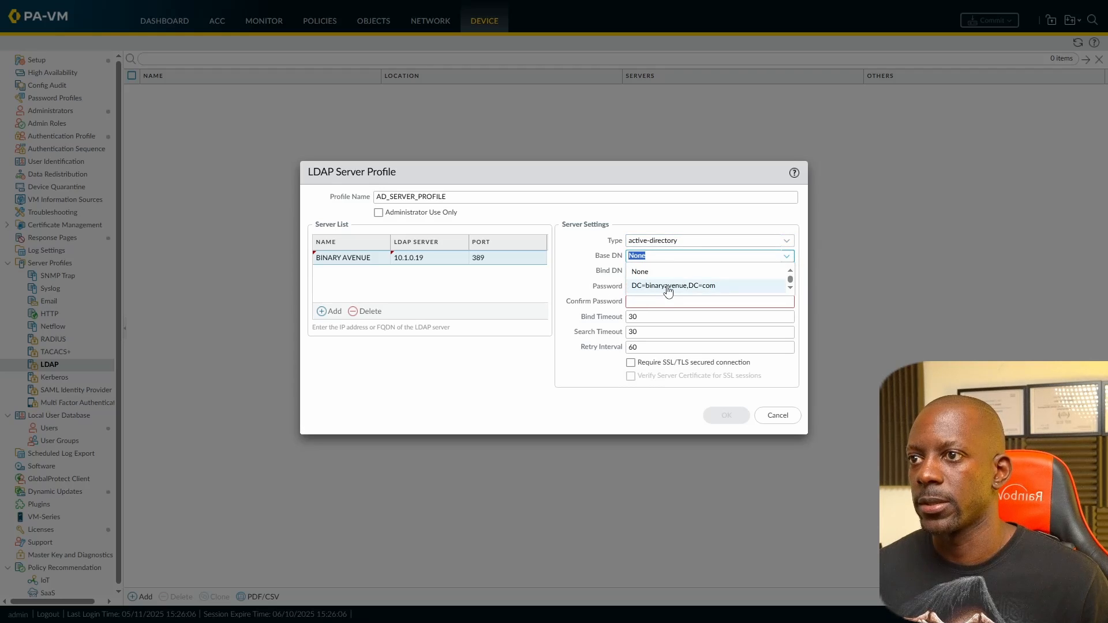
click(669, 287)
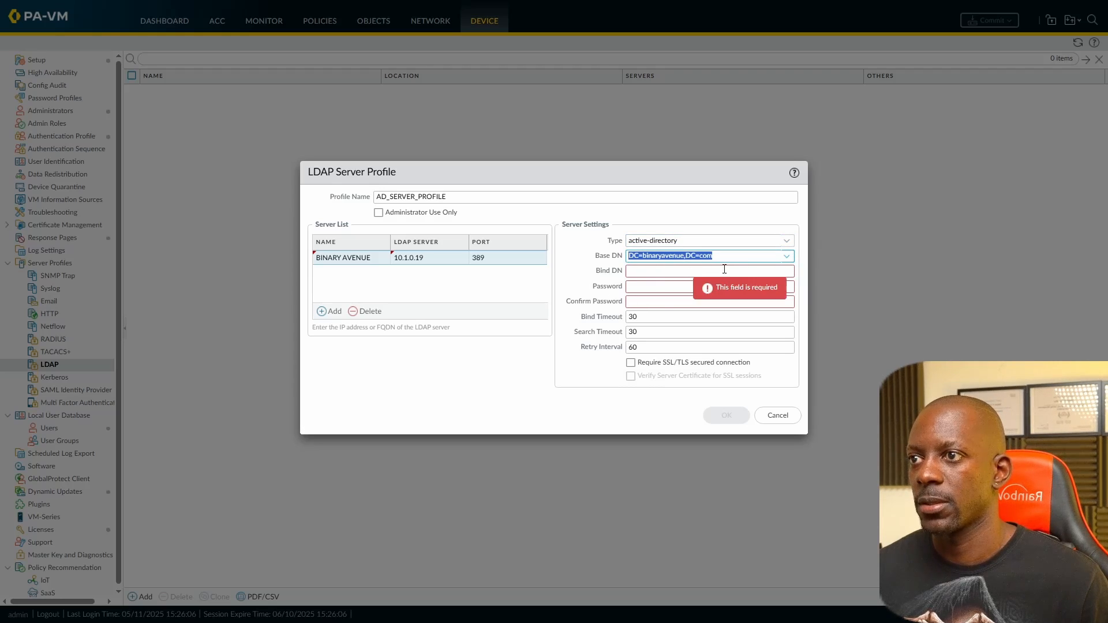
Step: Enter the administrator bind DN and bind password, tick Administrator Use Only, and save the profile
click(704, 270)
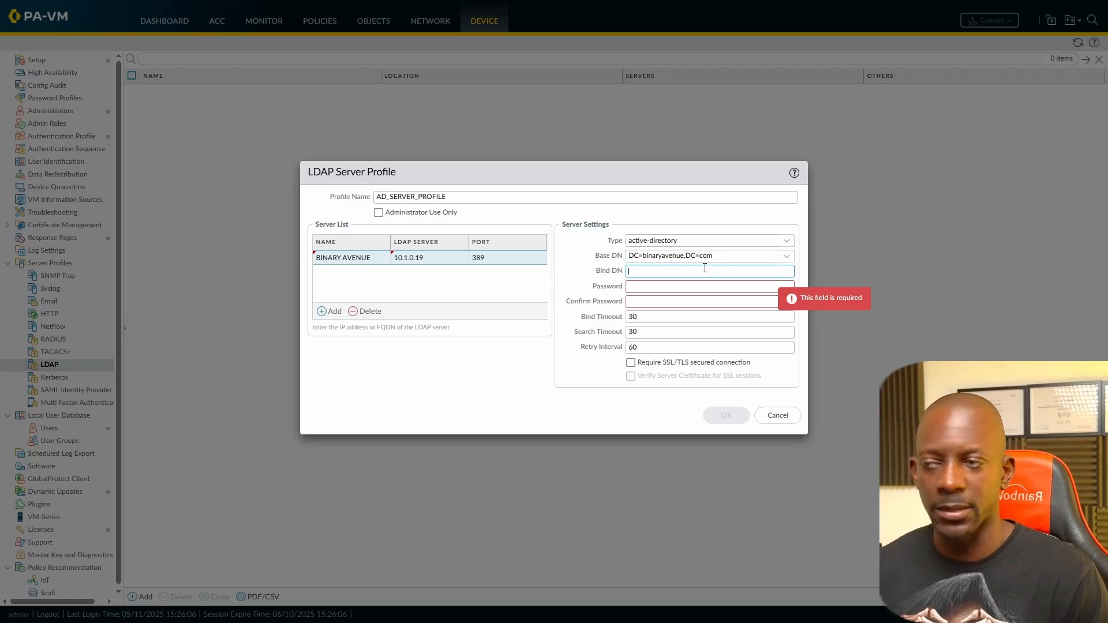
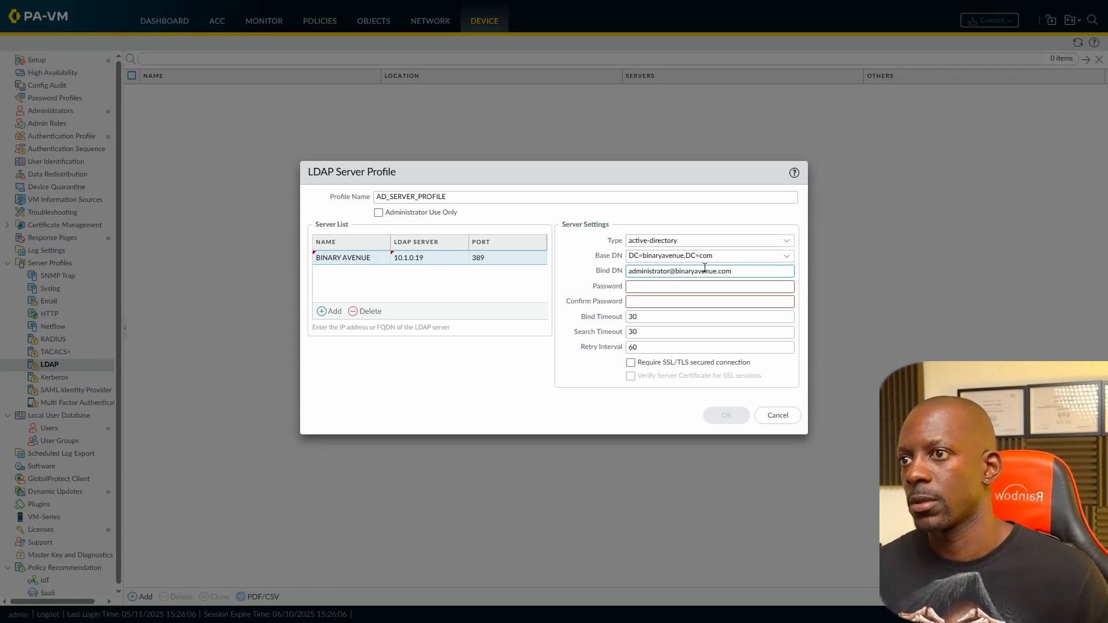
key(Tab)
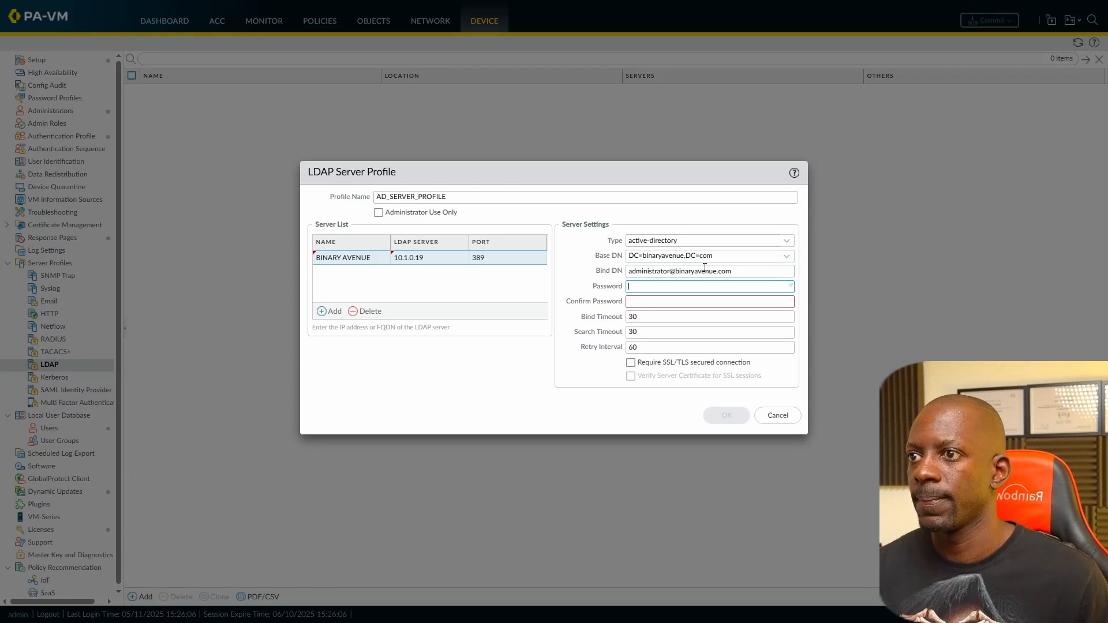
text(***)
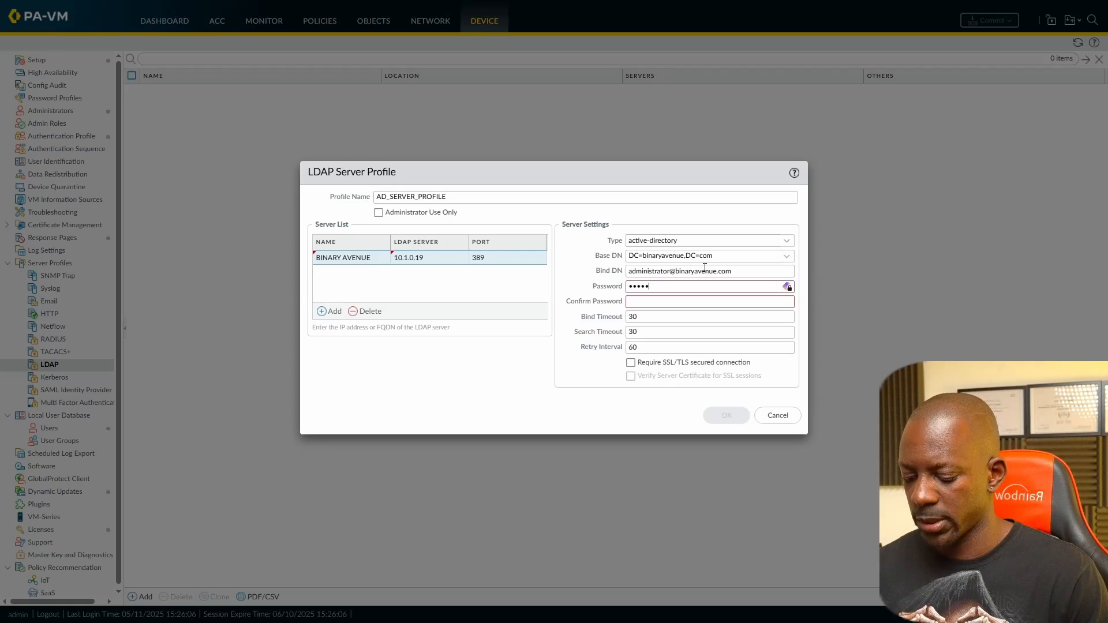
text(*****)
key(Tab)
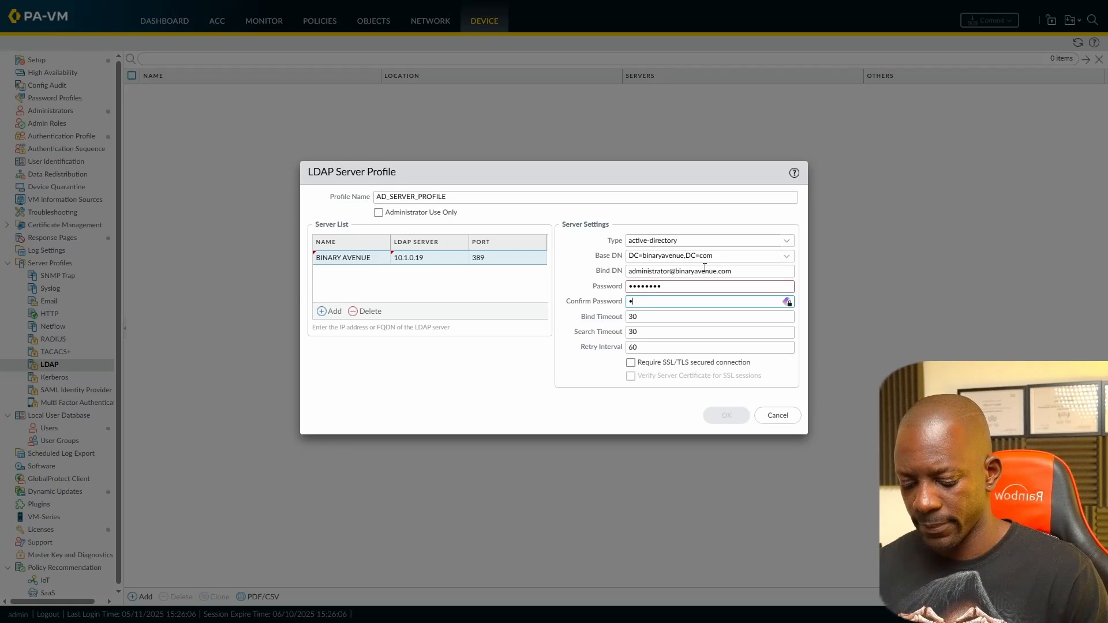
text(********)
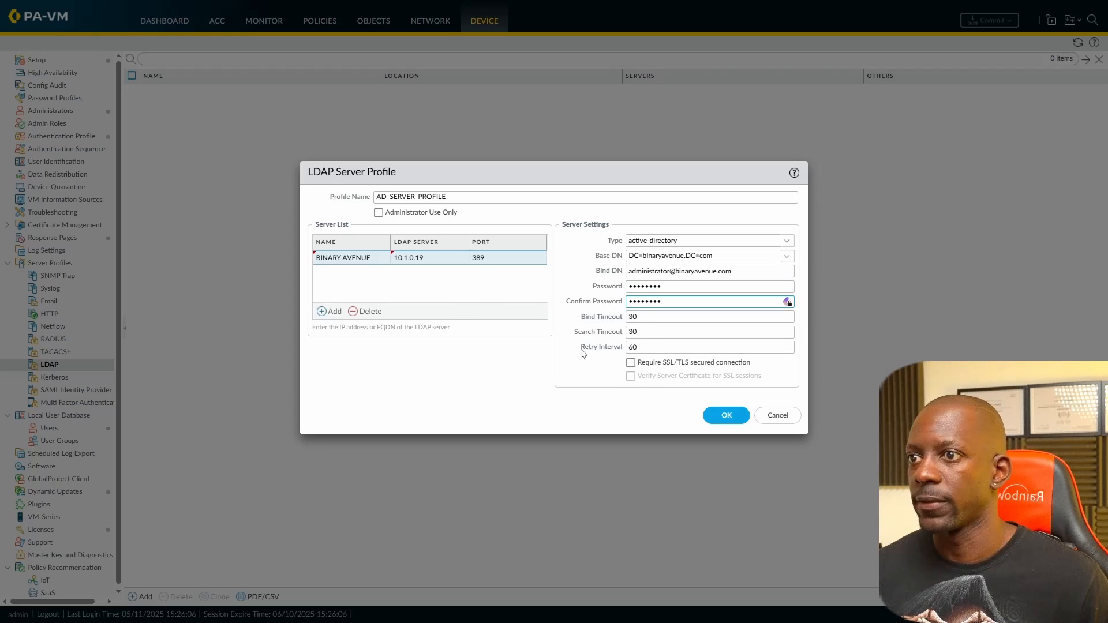
click(378, 213)
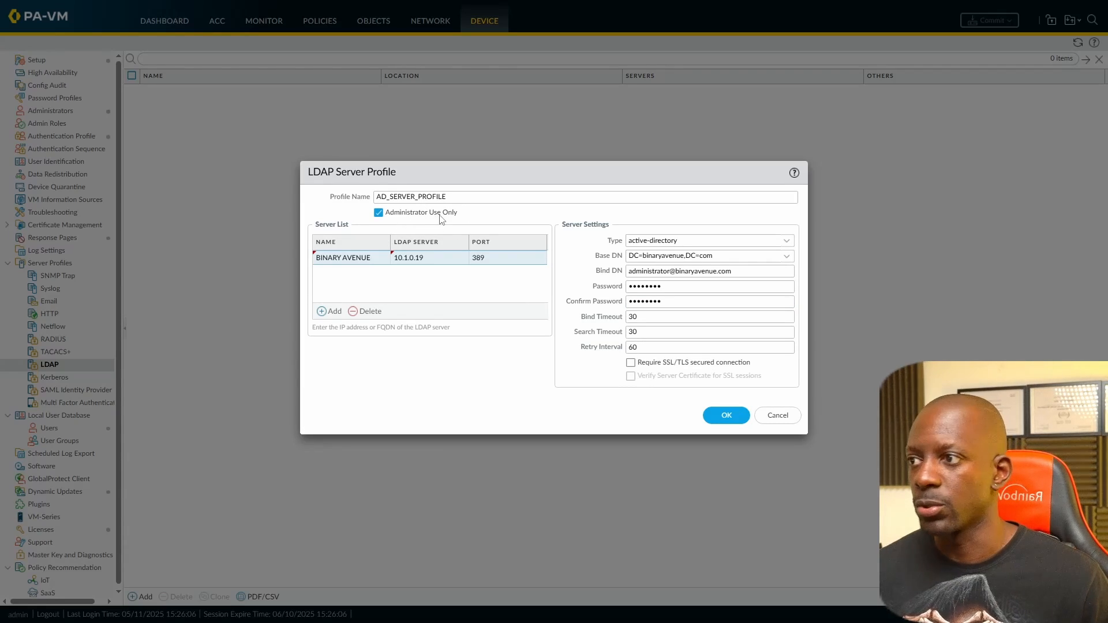
click(722, 416)
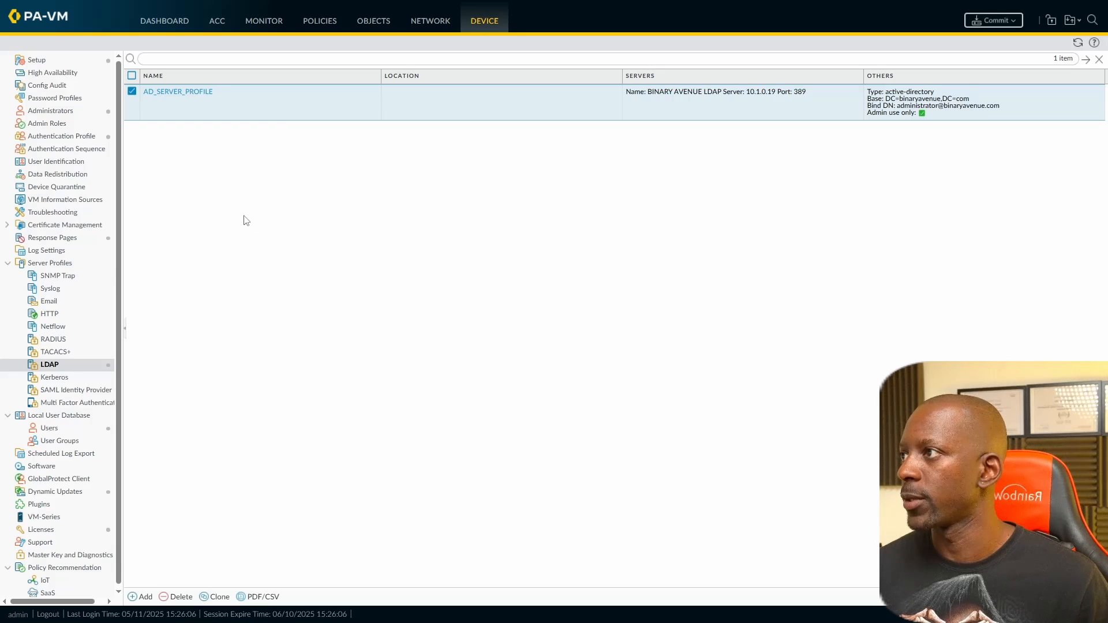
Step: Add authentication profile AD_AUTHENTICATION_PROFILE with type LDAP and server profile AD_SERVER_PROFILE
click(74, 139)
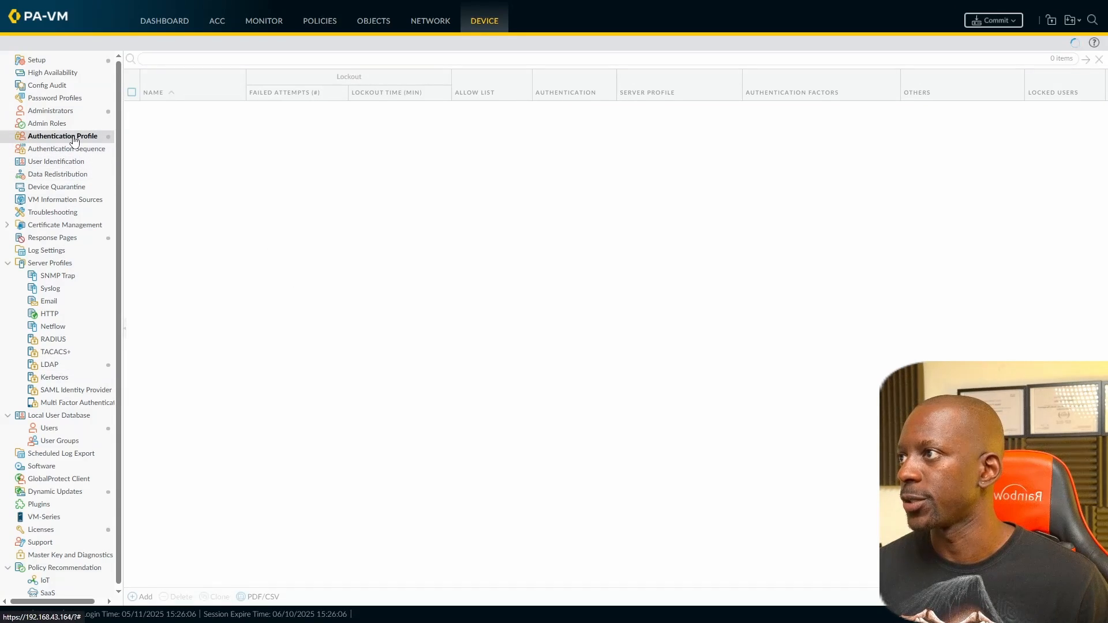
click(144, 598)
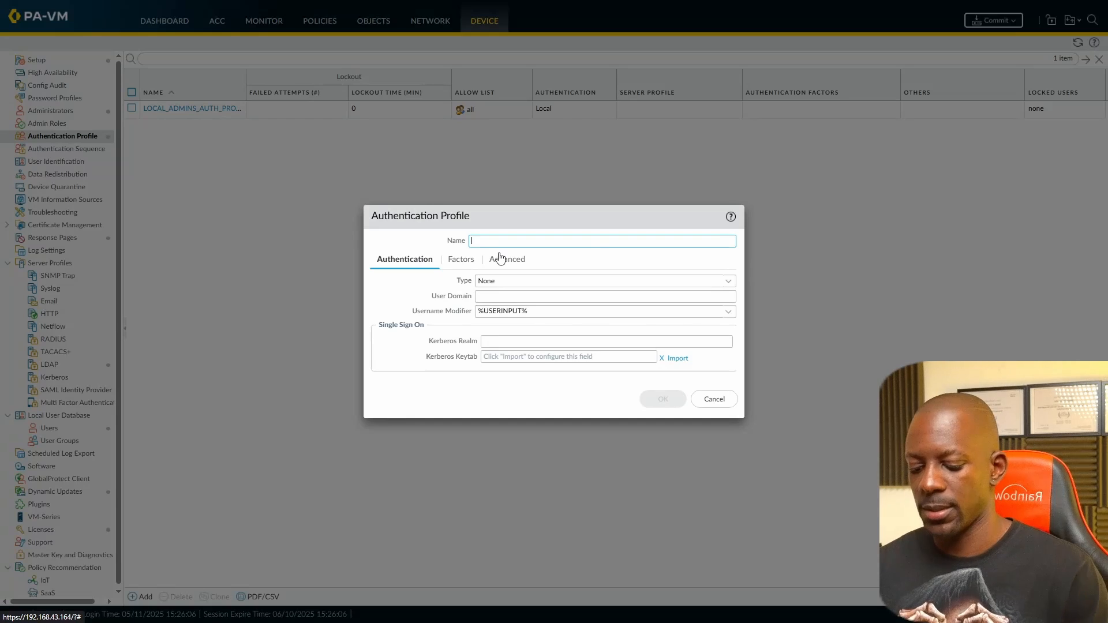
text(ad)
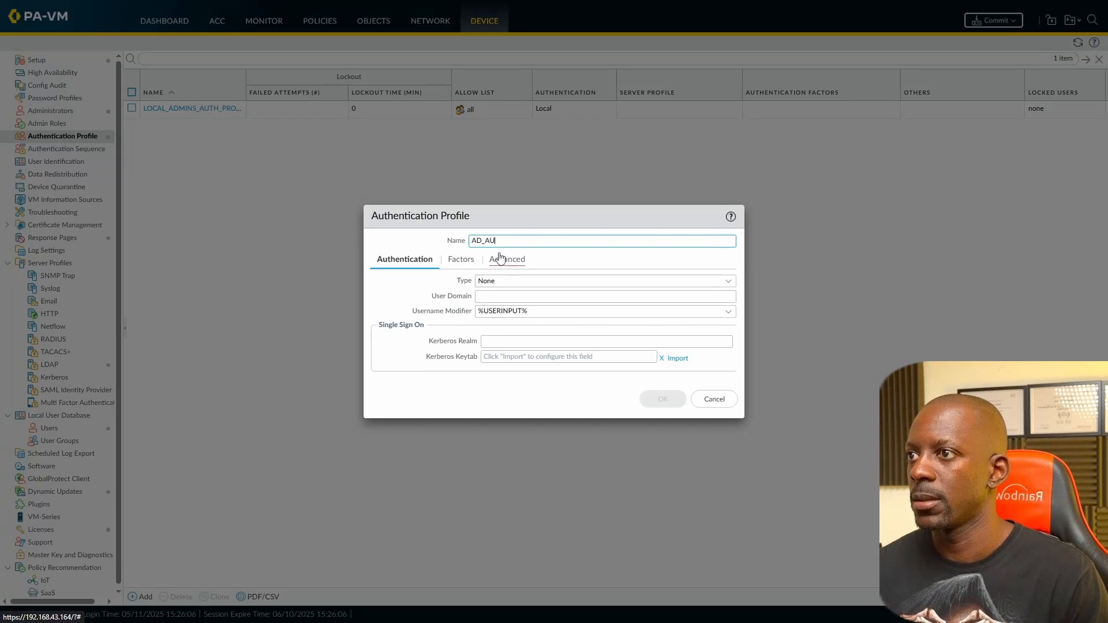
text(_AUTHENTICATION_PROFILE)
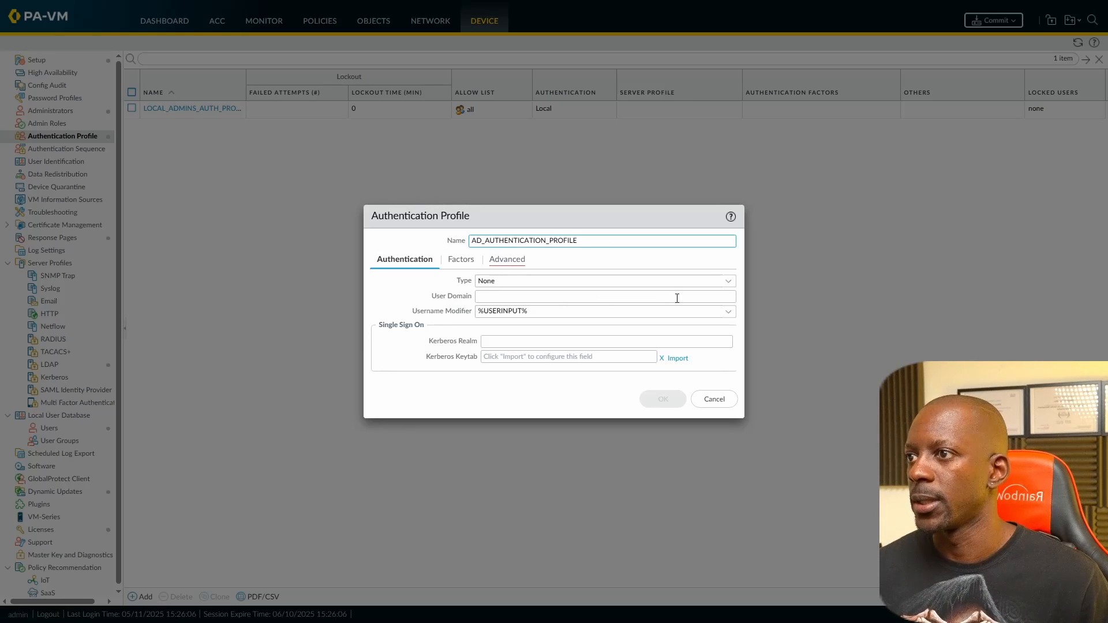
click(729, 282)
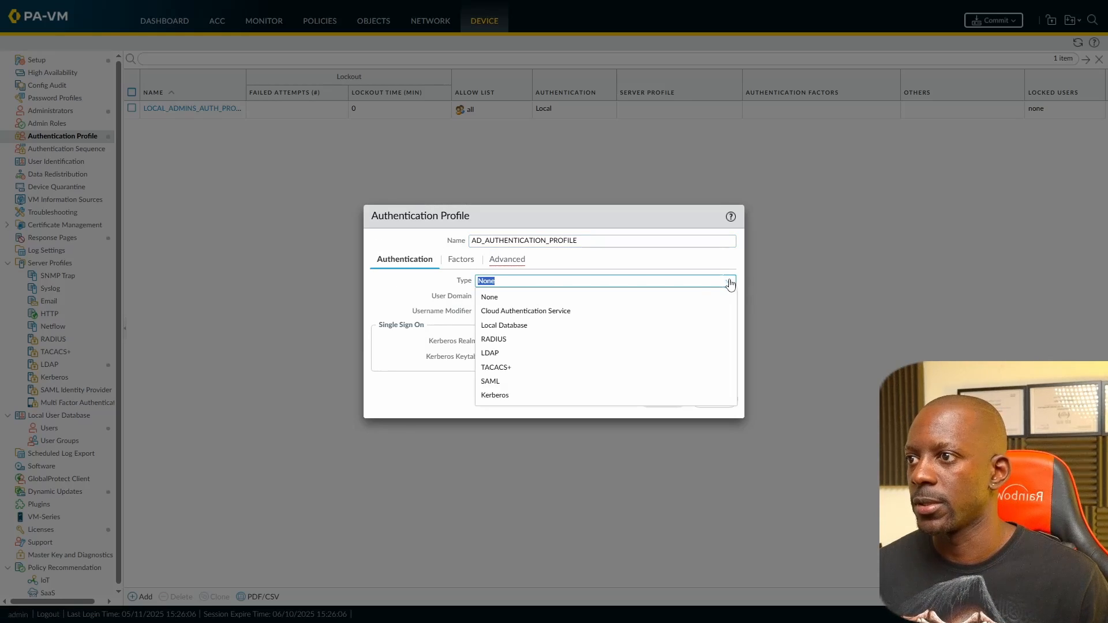
click(533, 355)
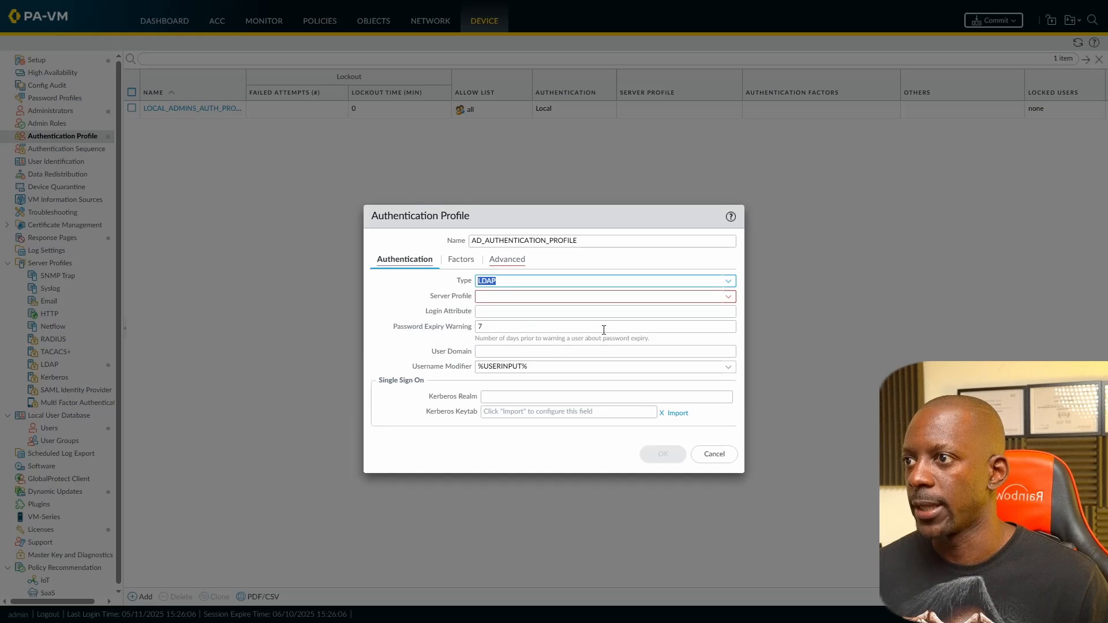
click(730, 299)
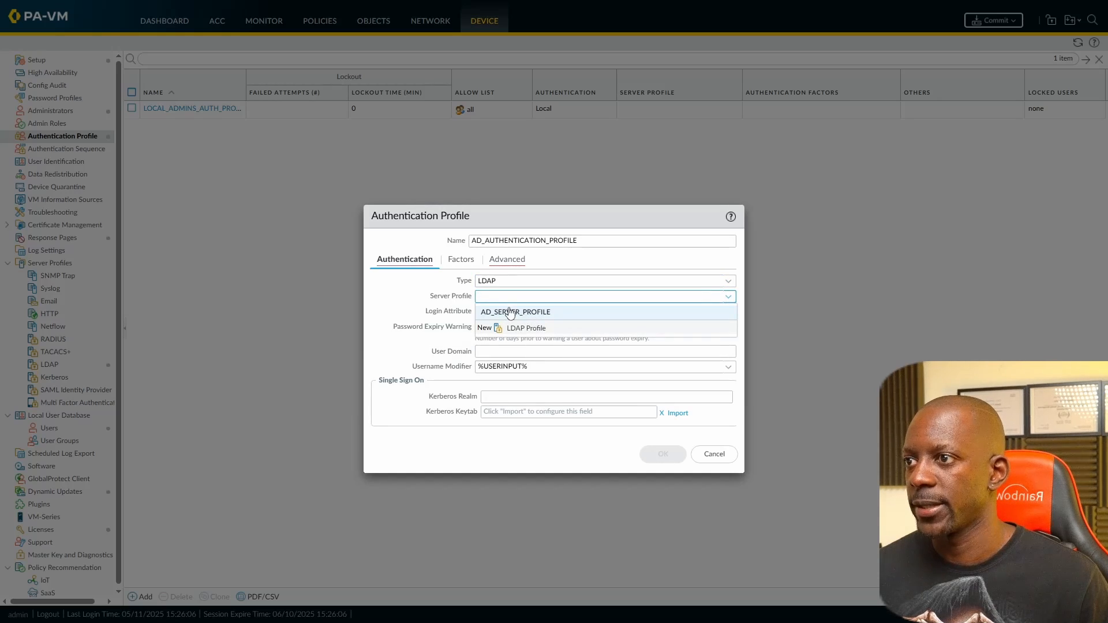
click(540, 314)
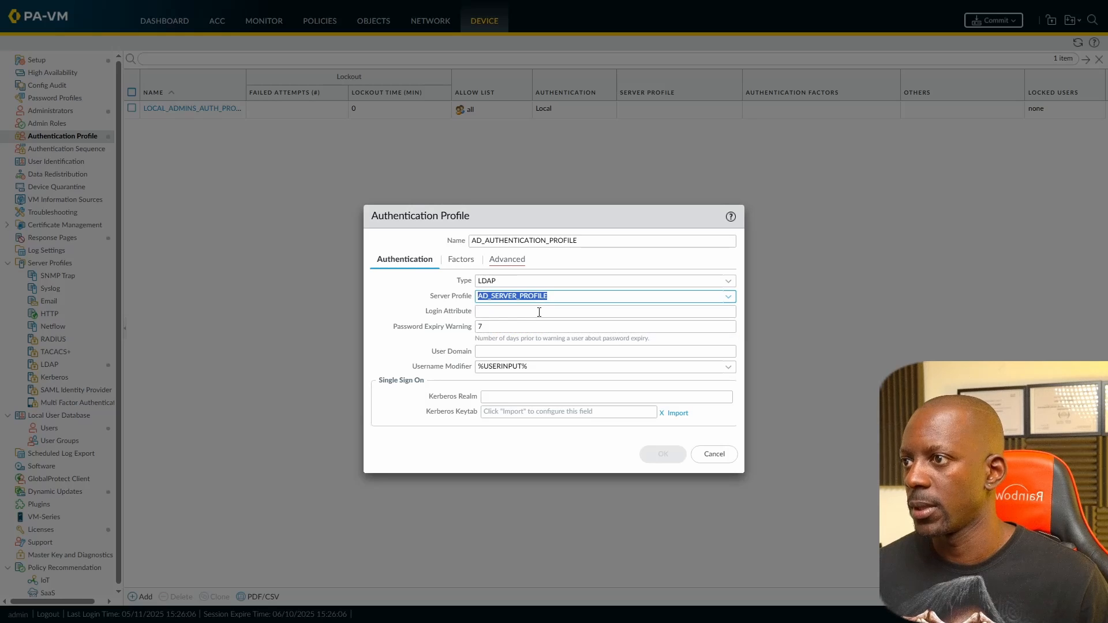
Step: Add 'all' to the profile's Advanced allow list, save it, then view Administrators and switch to Windows Server
click(515, 264)
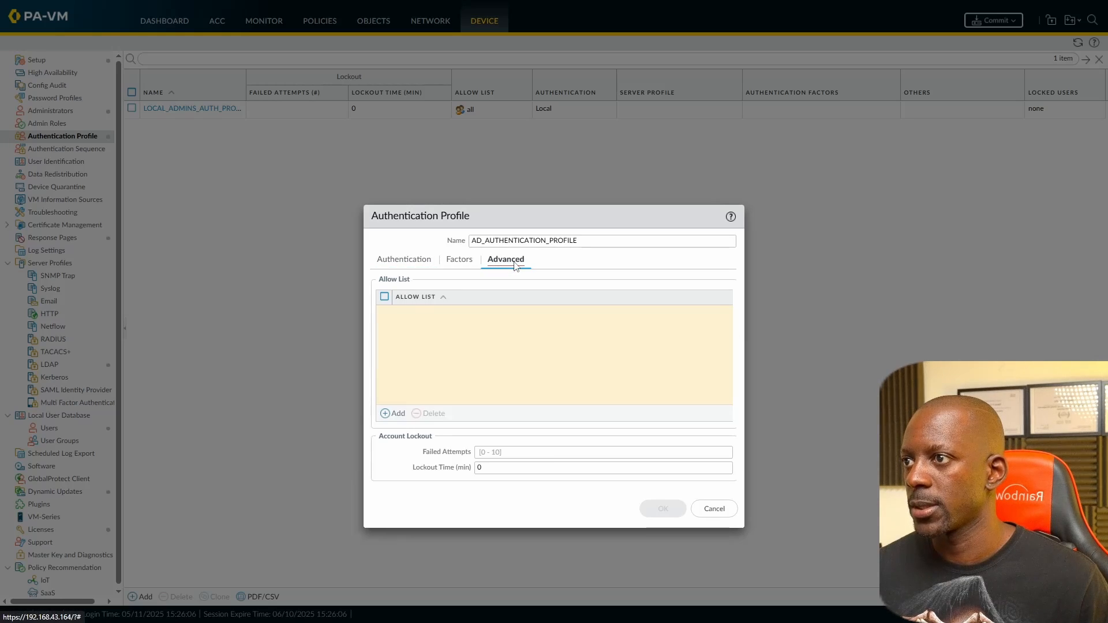
click(390, 414)
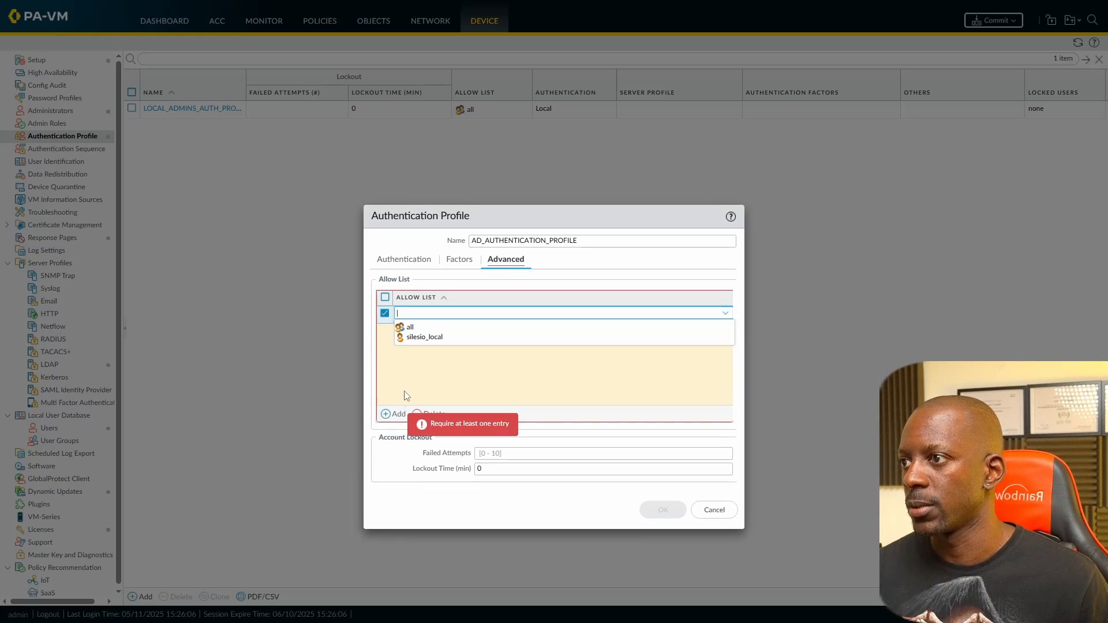
click(411, 328)
click(453, 349)
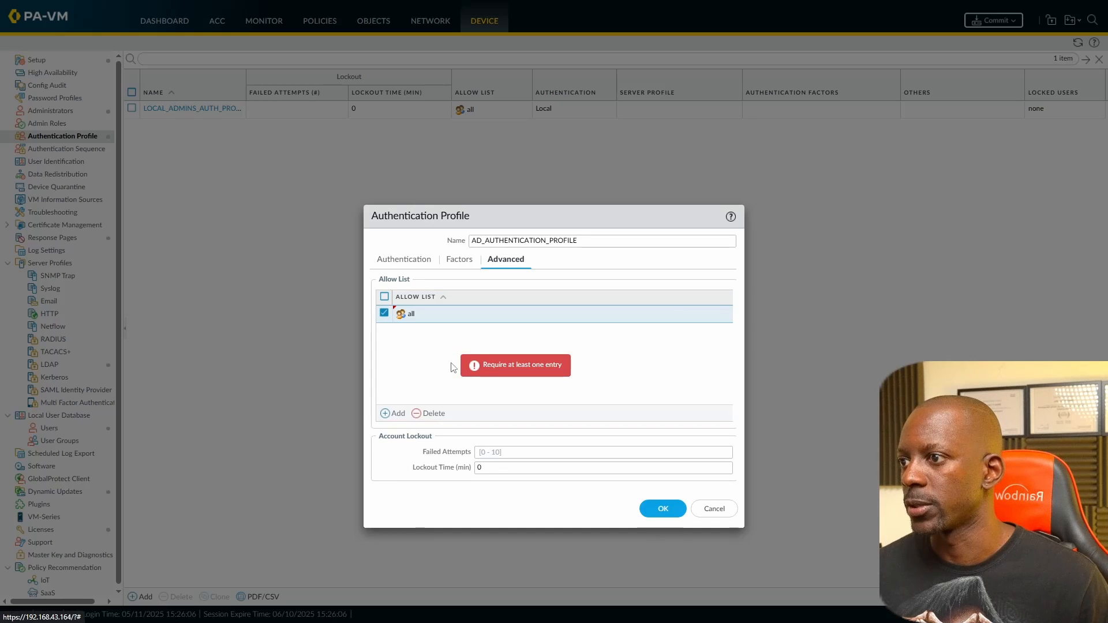
click(649, 508)
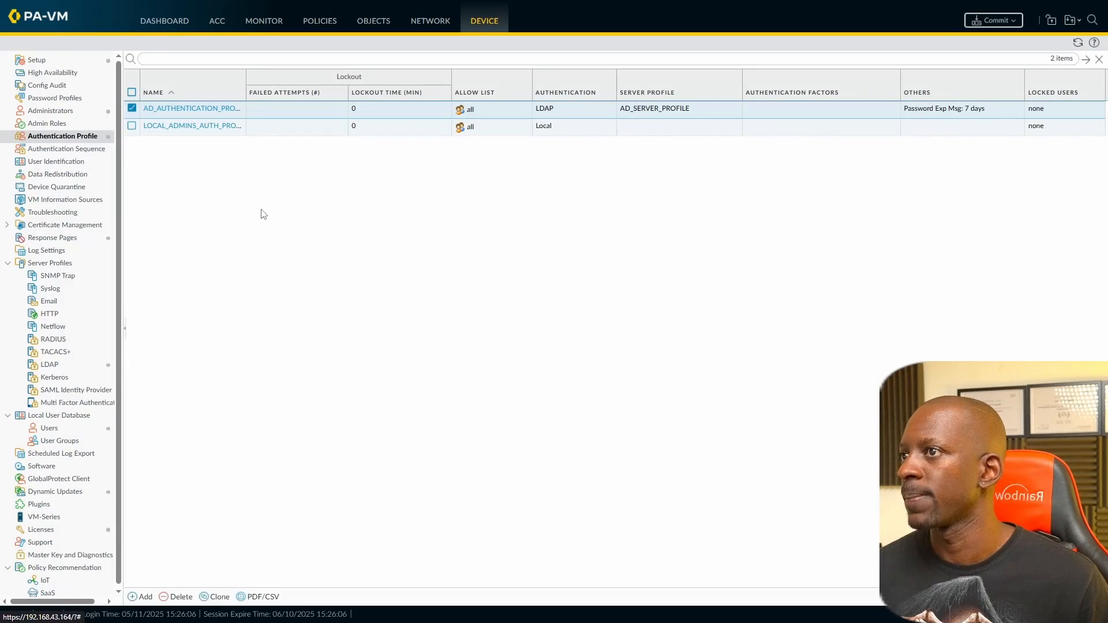
click(47, 111)
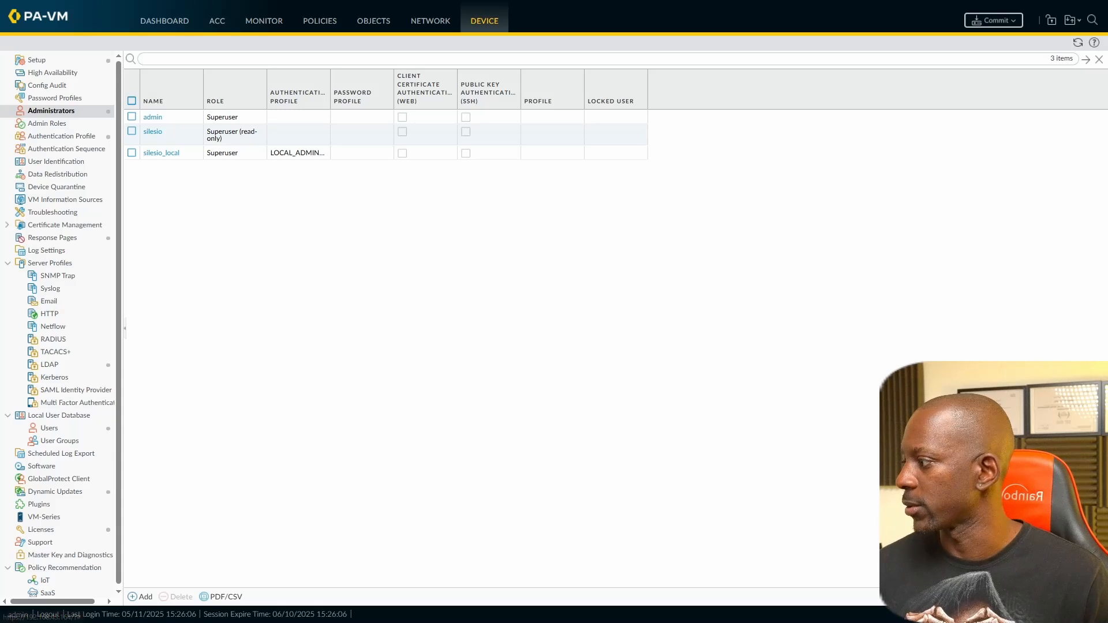
key(alt+Tab)
Step: Launch Active Directory Users and Computers from Server Manager's Tools menu
click(528, 231)
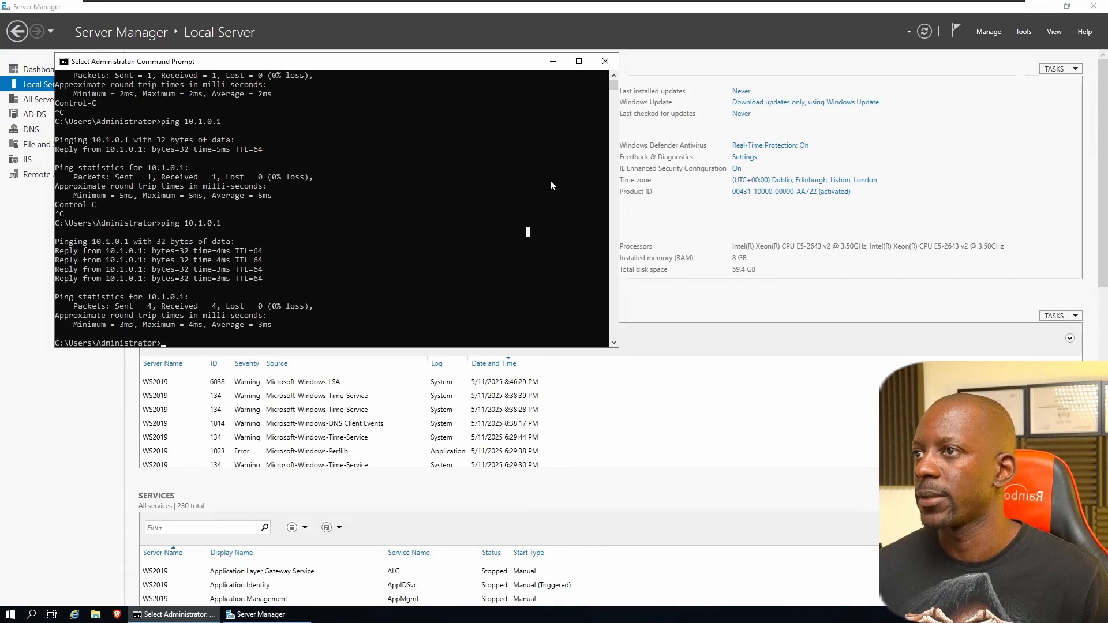
click(552, 61)
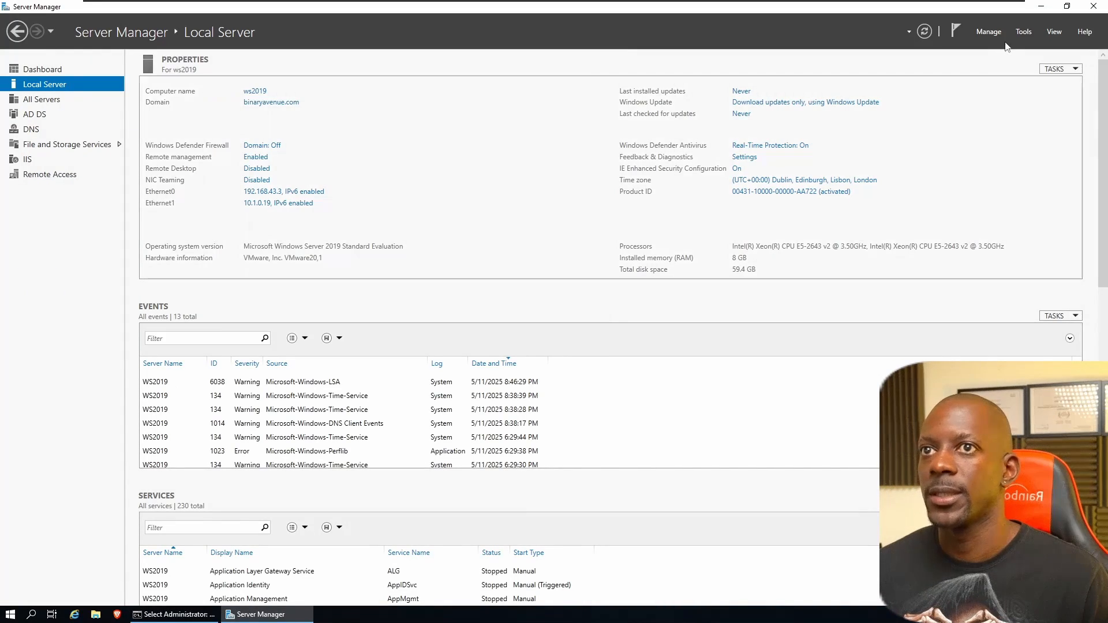
click(1020, 31)
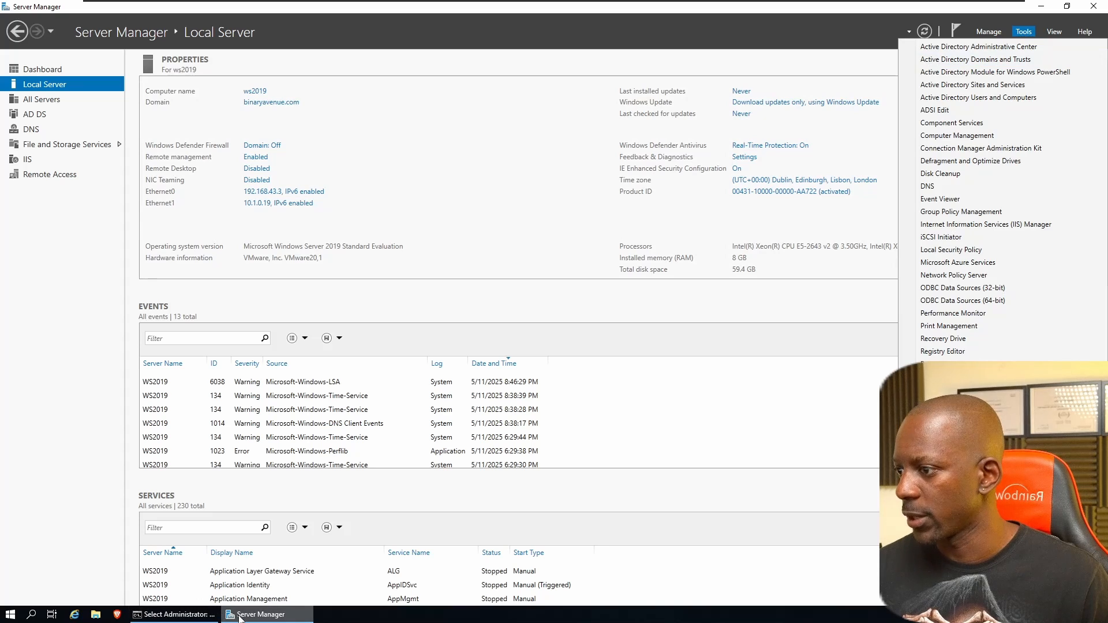
click(1008, 98)
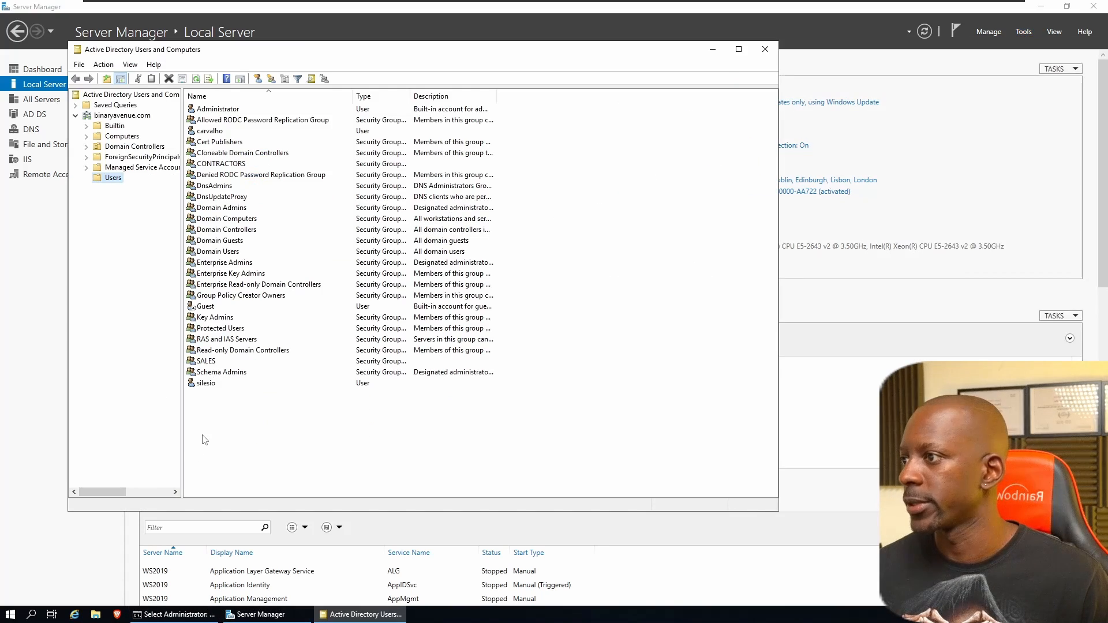
Step: Copy the existing domain user, entering the new user's first name, last name and logon name
right_click(206, 386)
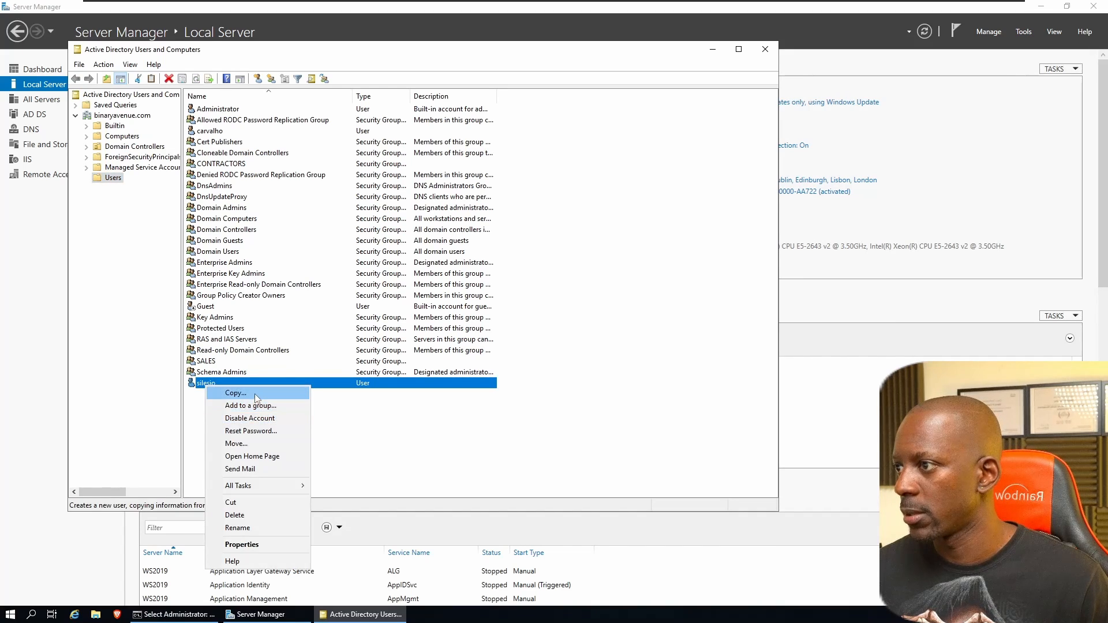
click(255, 394)
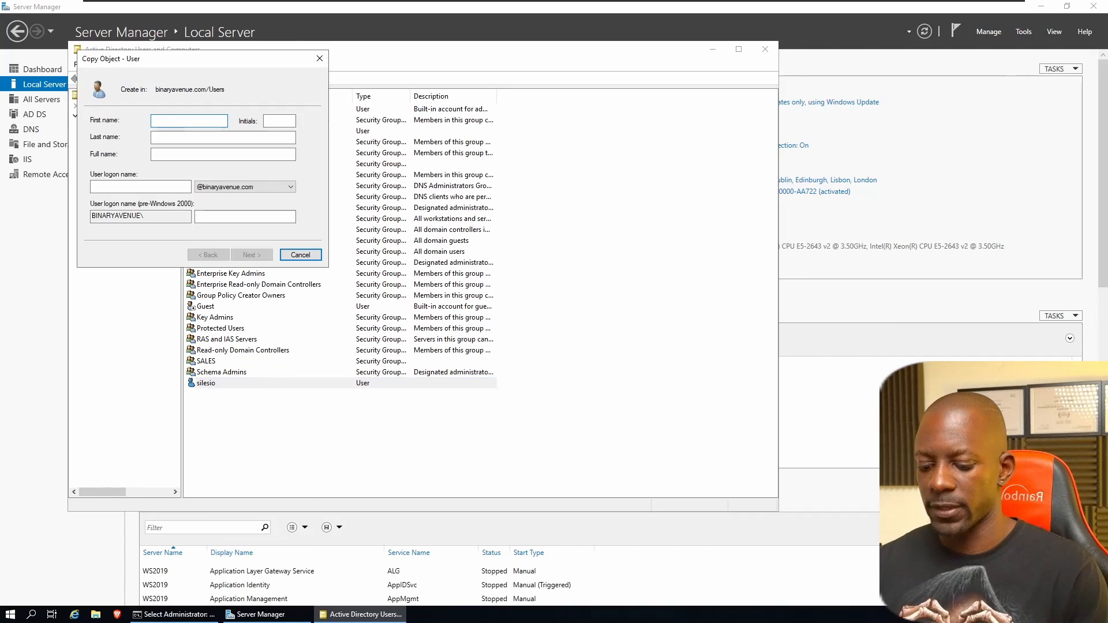
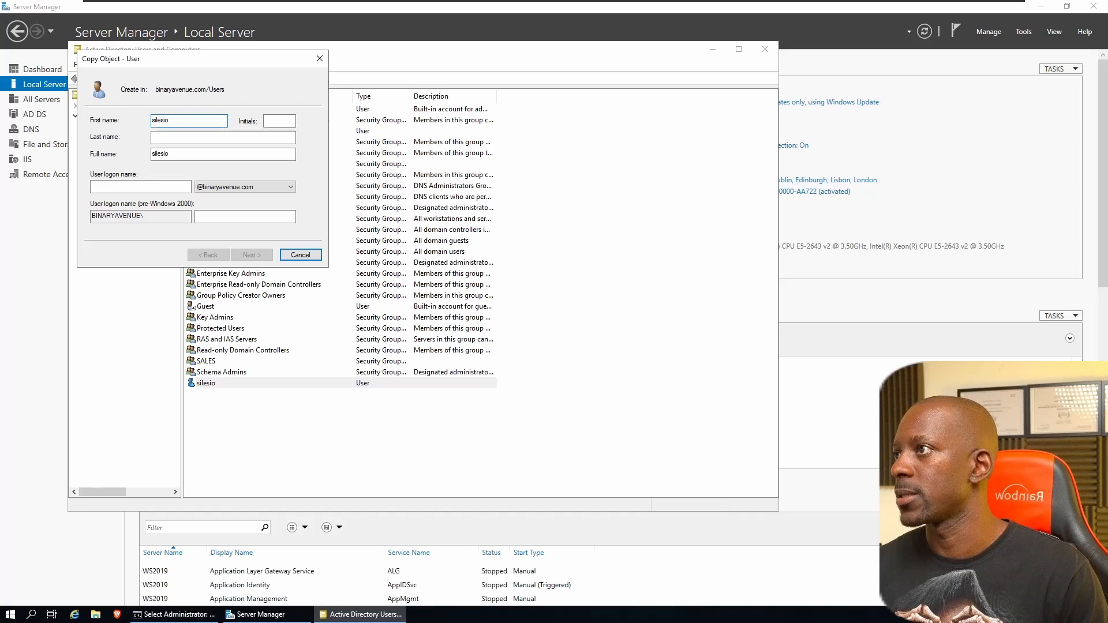
key(Tab)
key(Tab)
key(Tab)
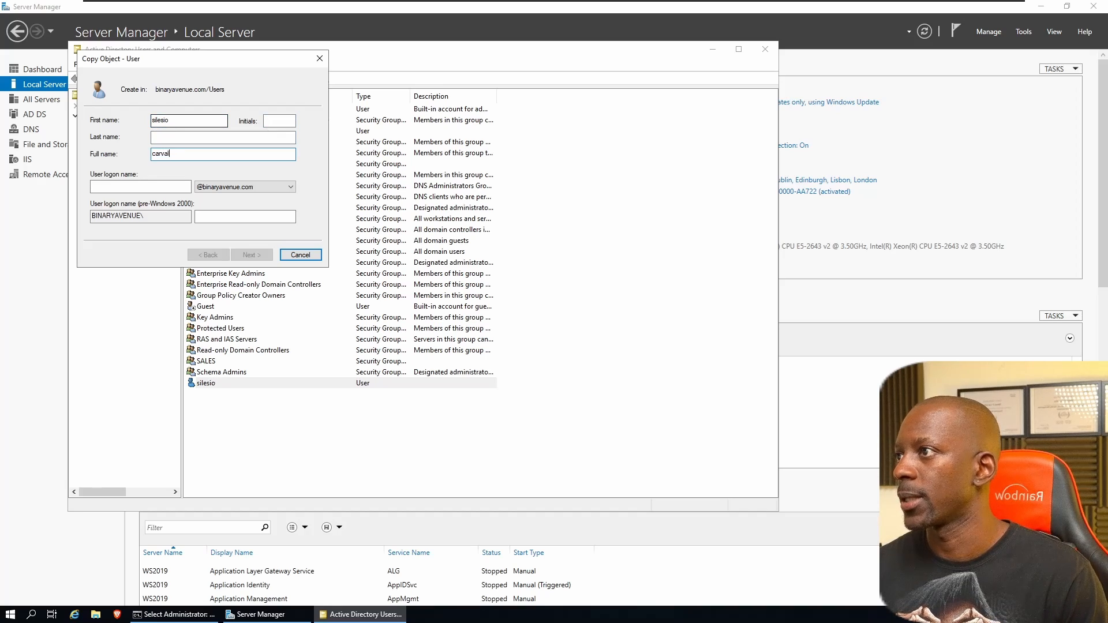
key(Tab)
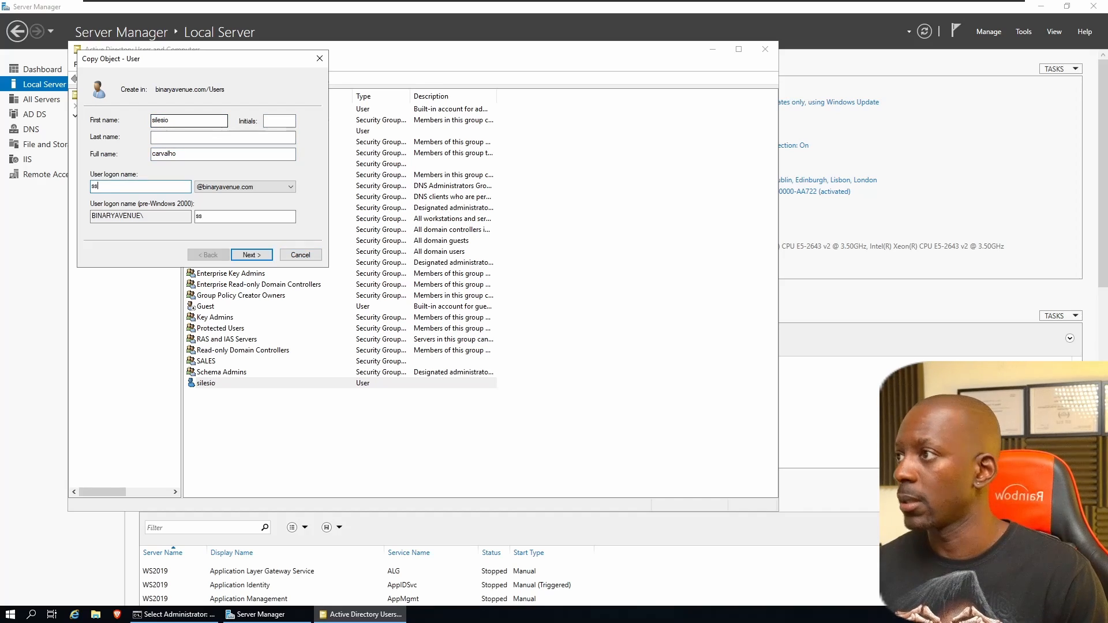
key(BackSpace)
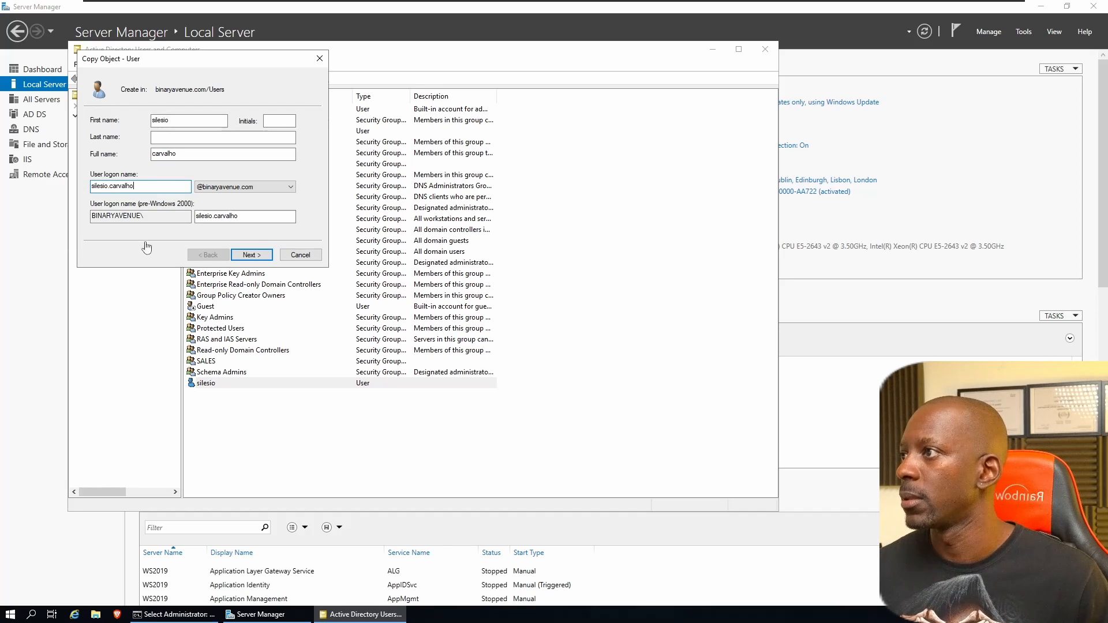
Step: Enter and confirm the new user's password, then finish creating the account
click(252, 255)
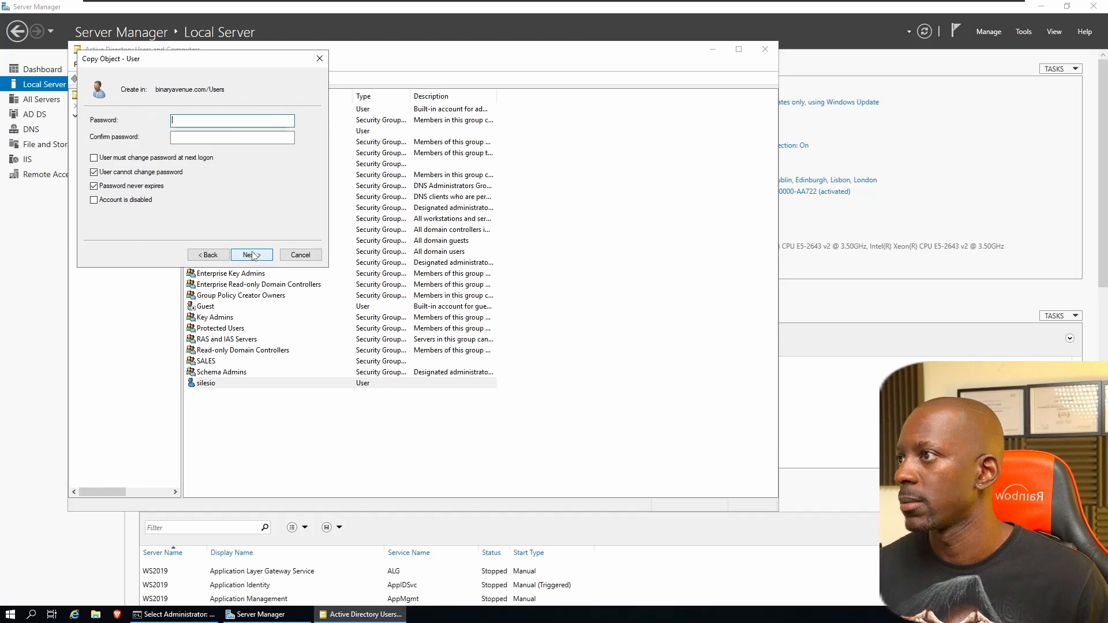
text(Pa$$w0)
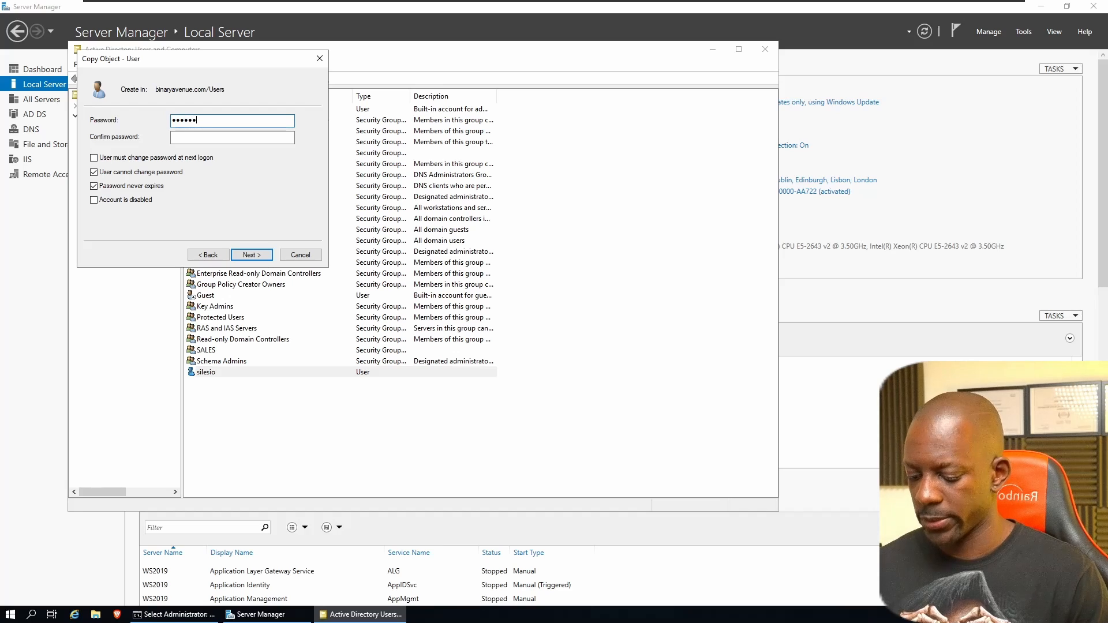
text(rd)
key(Tab)
text(P)
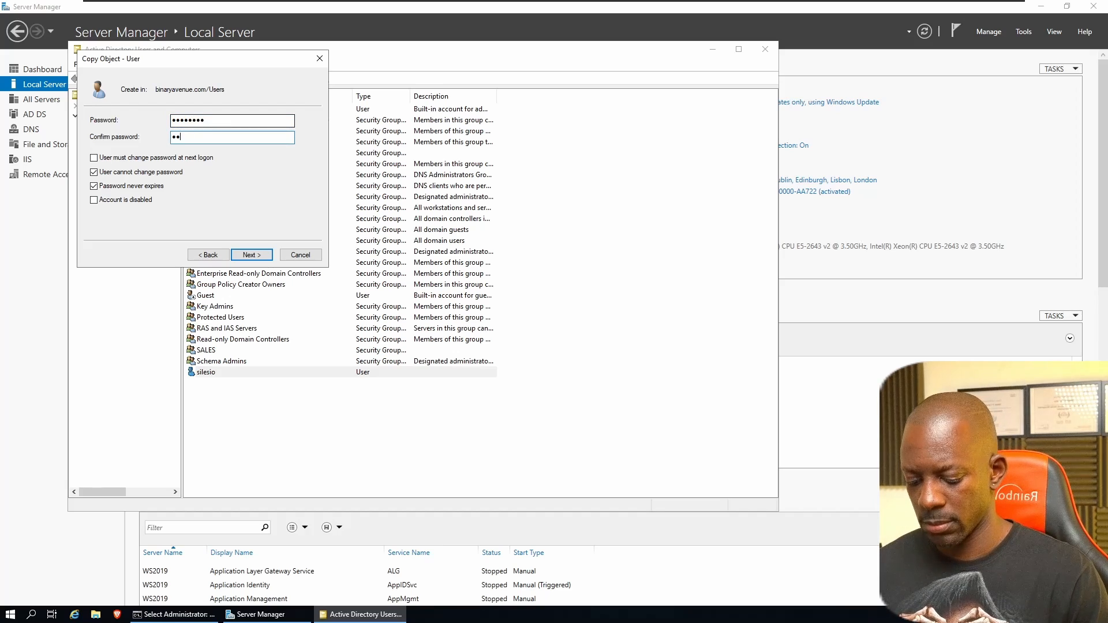
text(a$$w0rd)
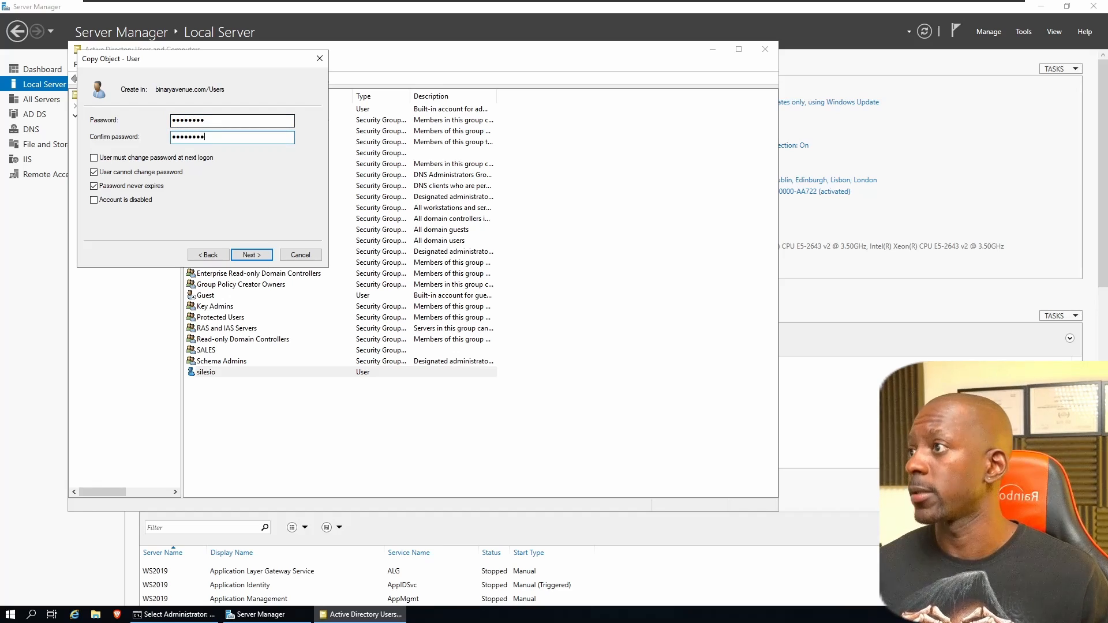
click(246, 255)
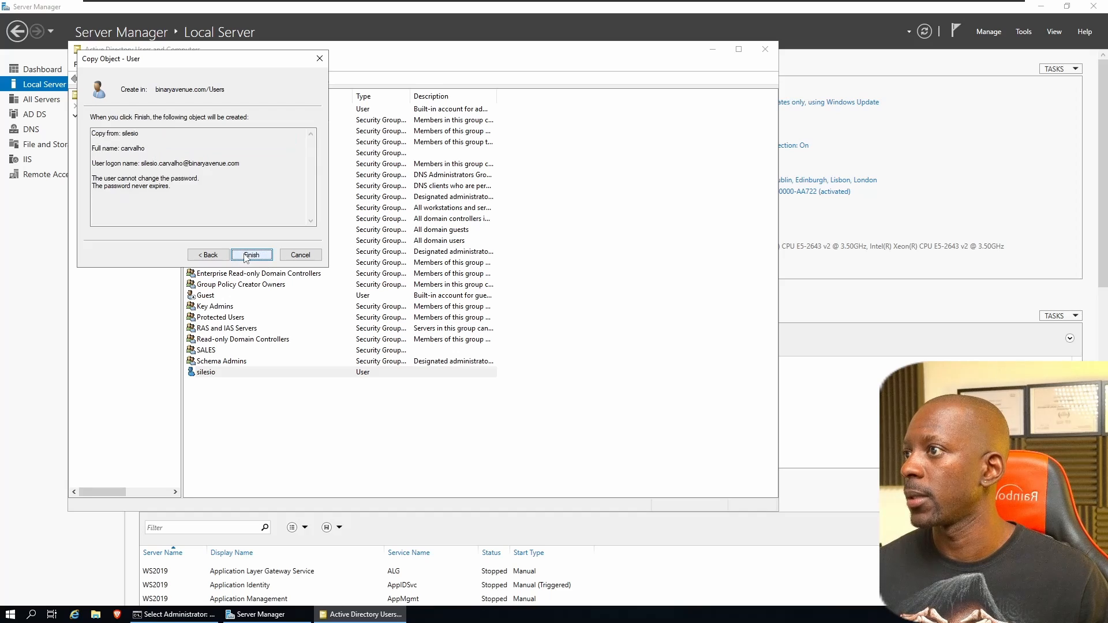
click(246, 257)
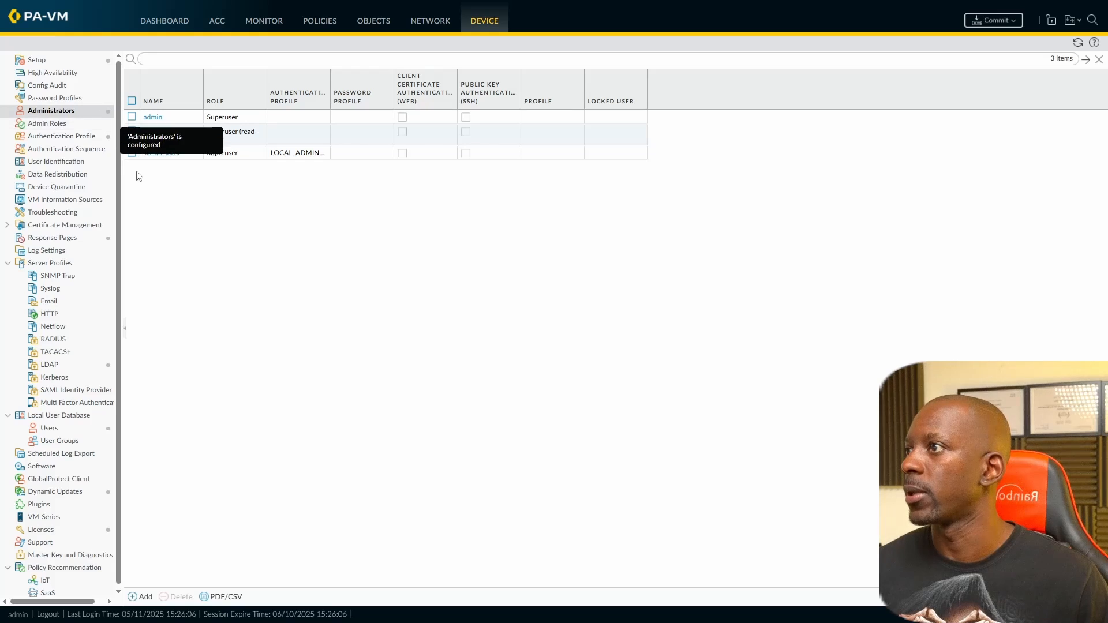
Step: Add an administrator with the new user's logon name, AD_AUTHENTICATION_PROFILE and Superuser (read-only) role
click(135, 596)
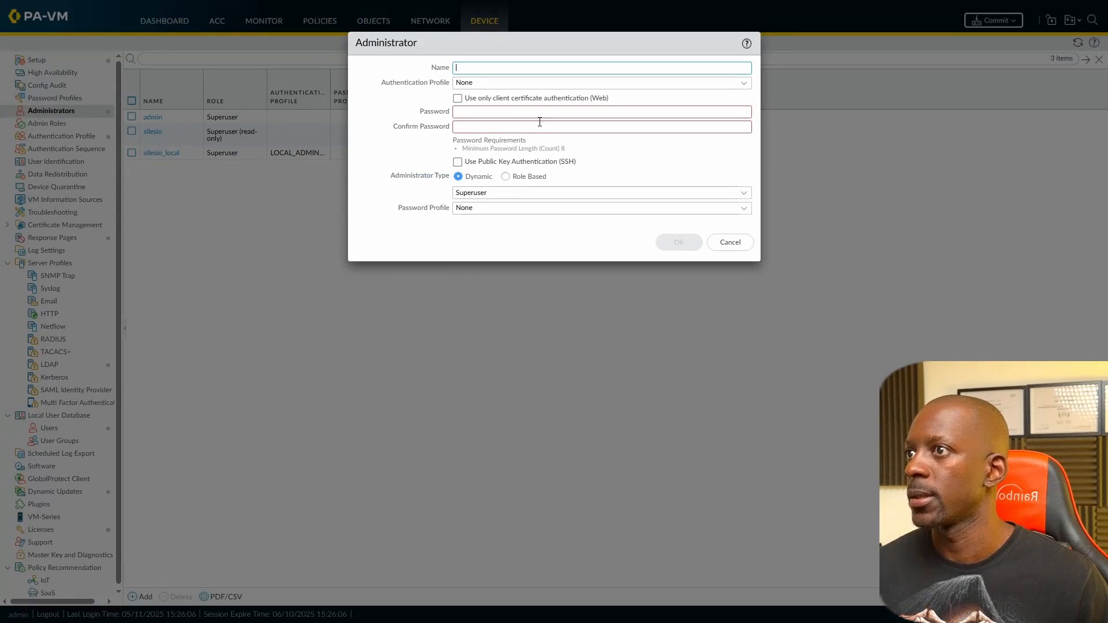
click(539, 69)
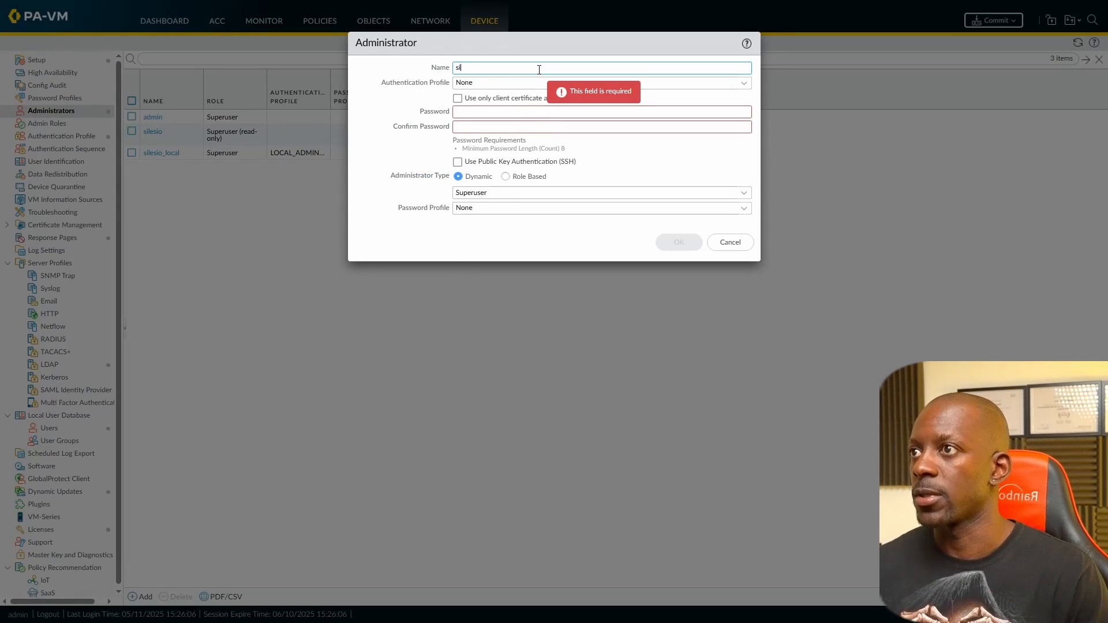
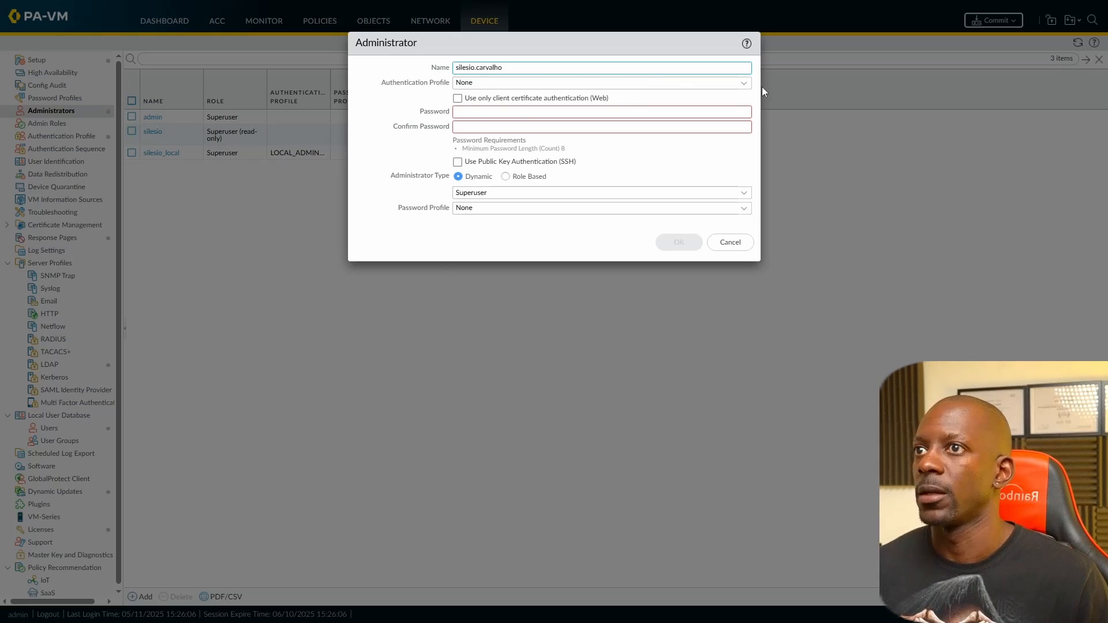
click(744, 84)
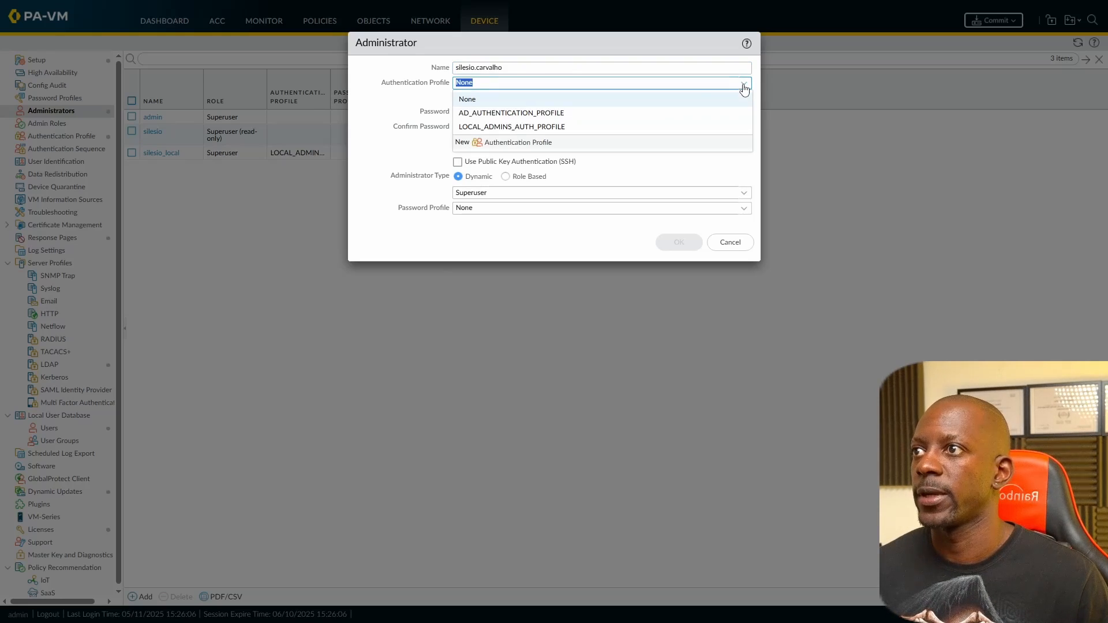
click(513, 113)
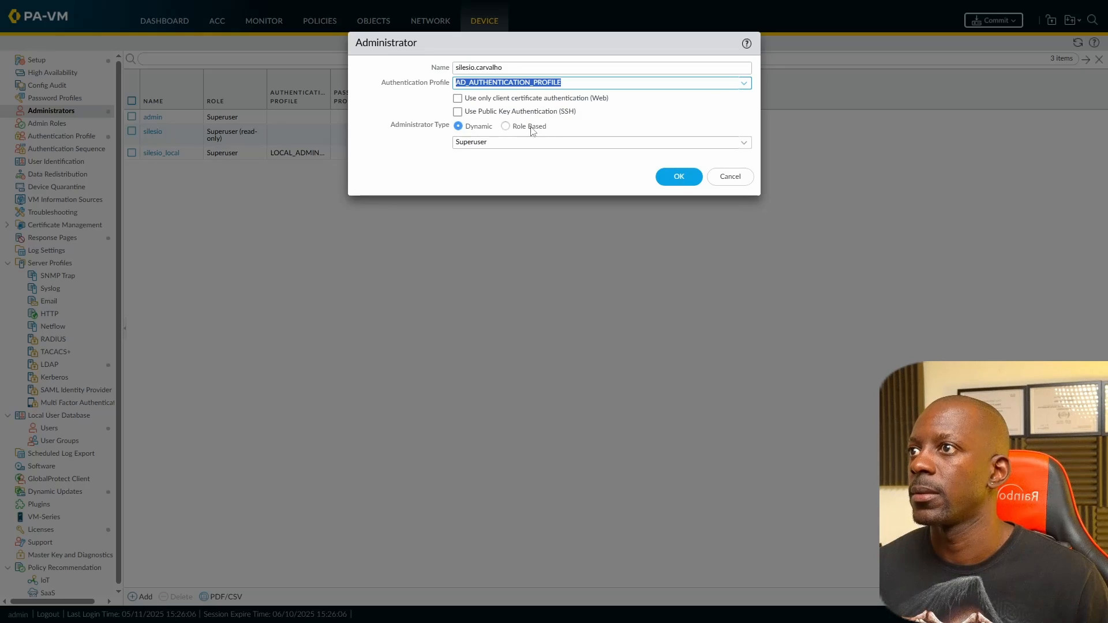
click(743, 143)
click(522, 174)
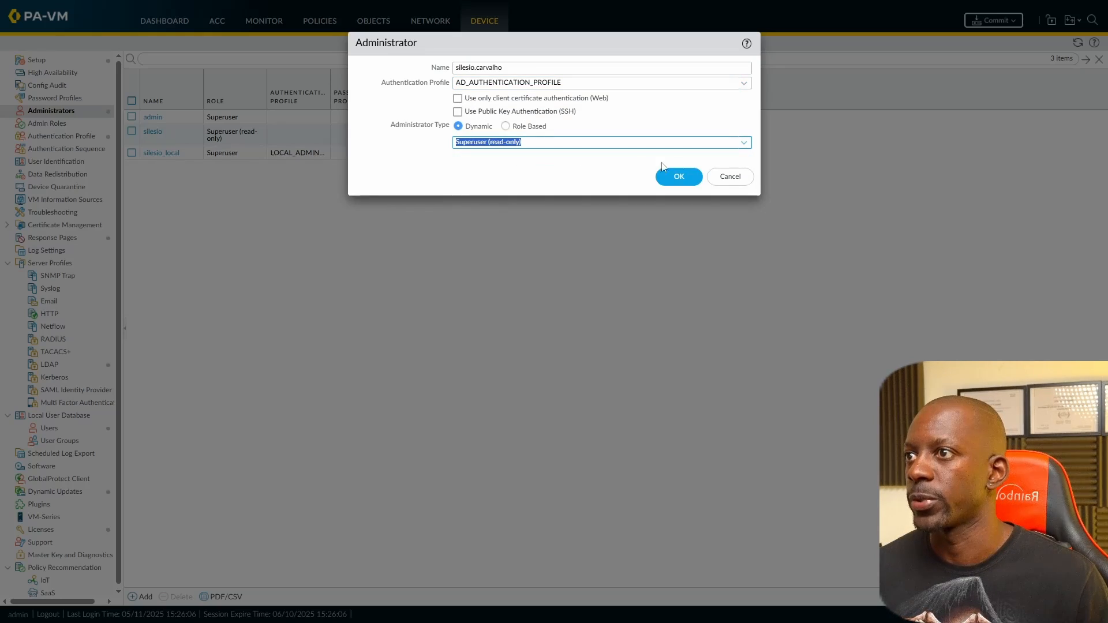
click(673, 179)
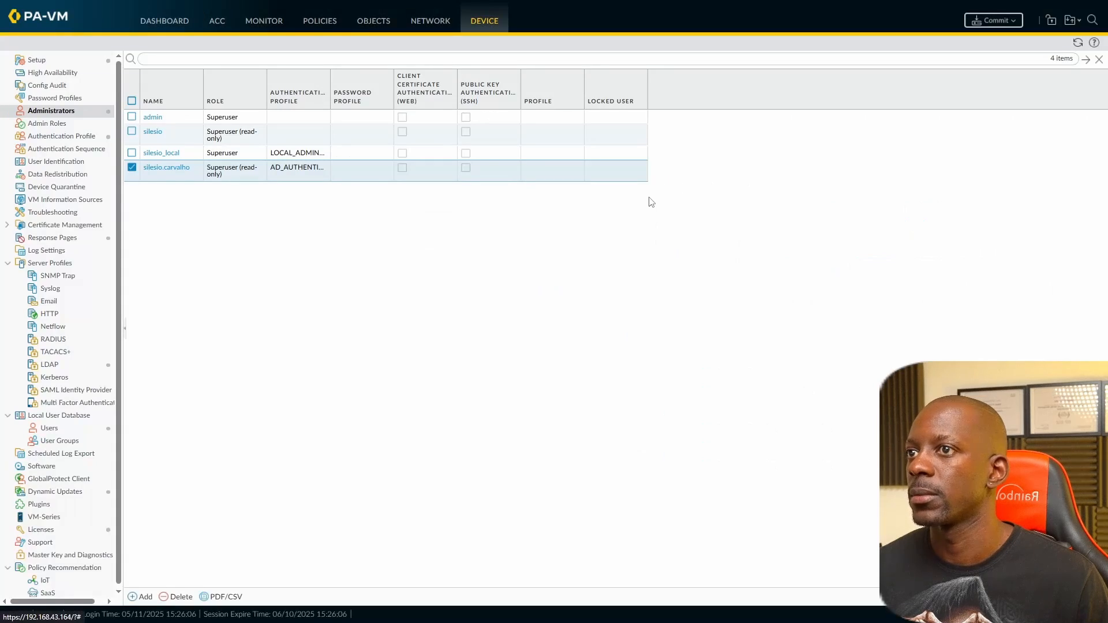
Step: Commit the pending configuration changes and close the commit status report
click(984, 21)
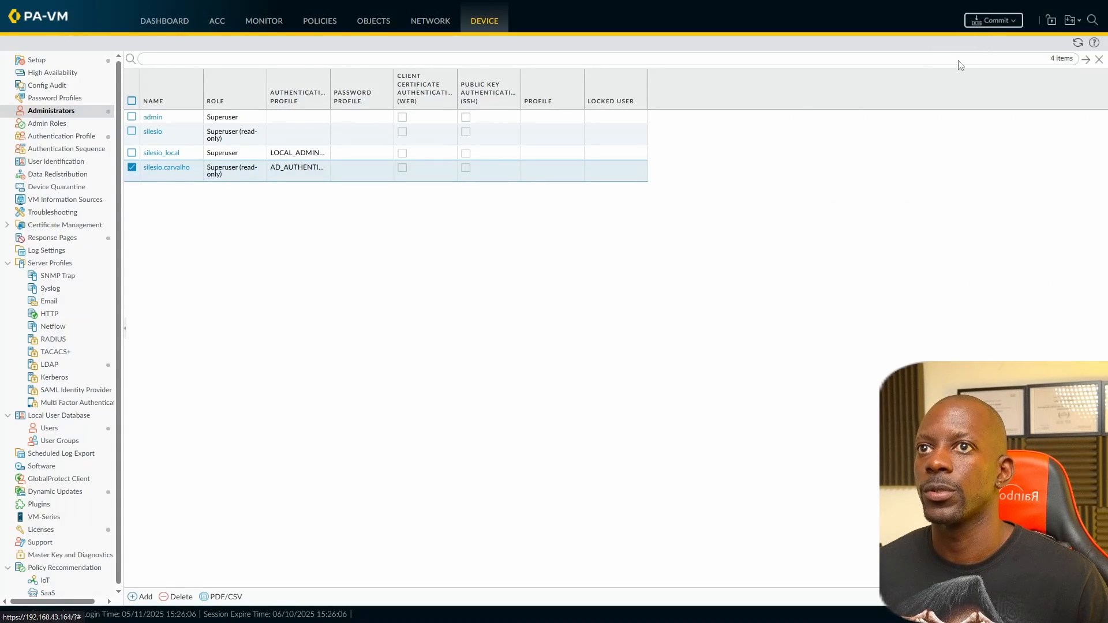
click(670, 450)
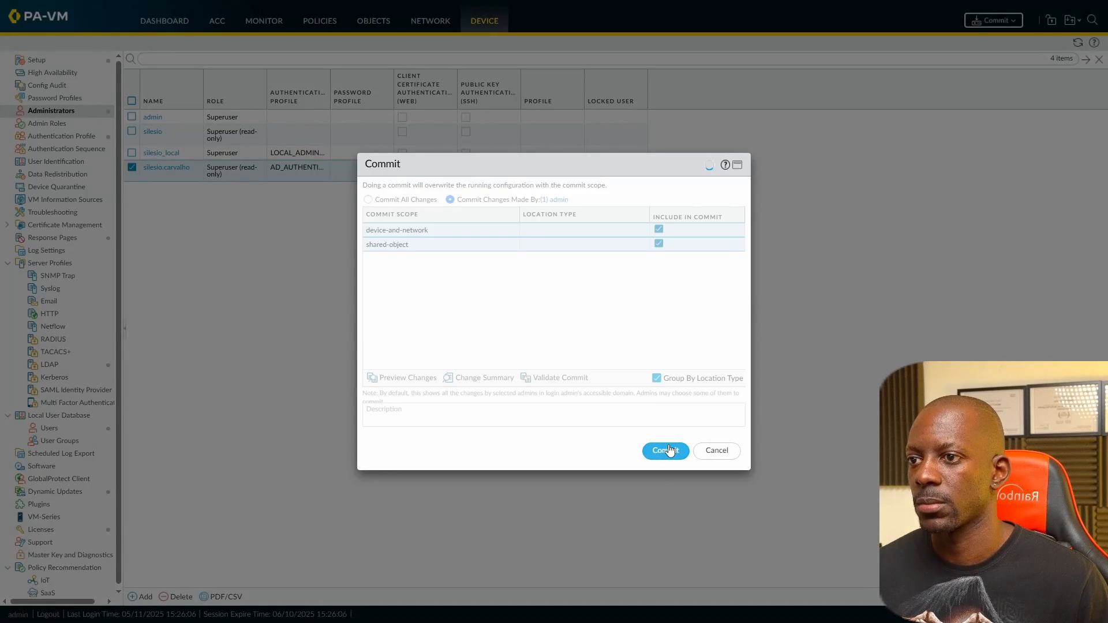
click(772, 463)
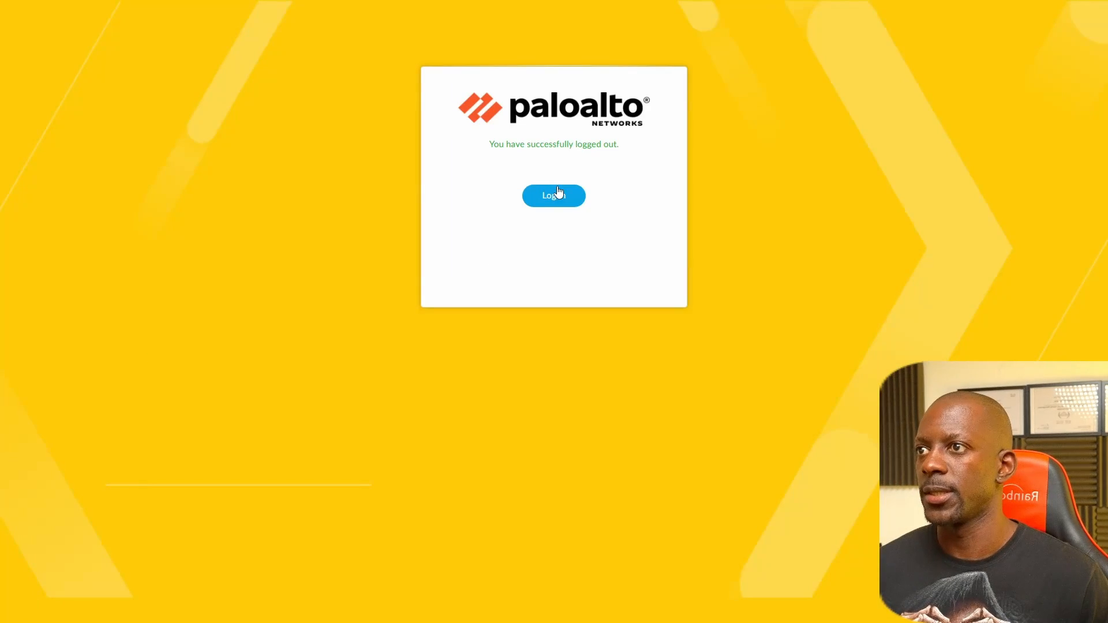
Step: Sign back in to the firewall with the AD user's username and password
click(559, 195)
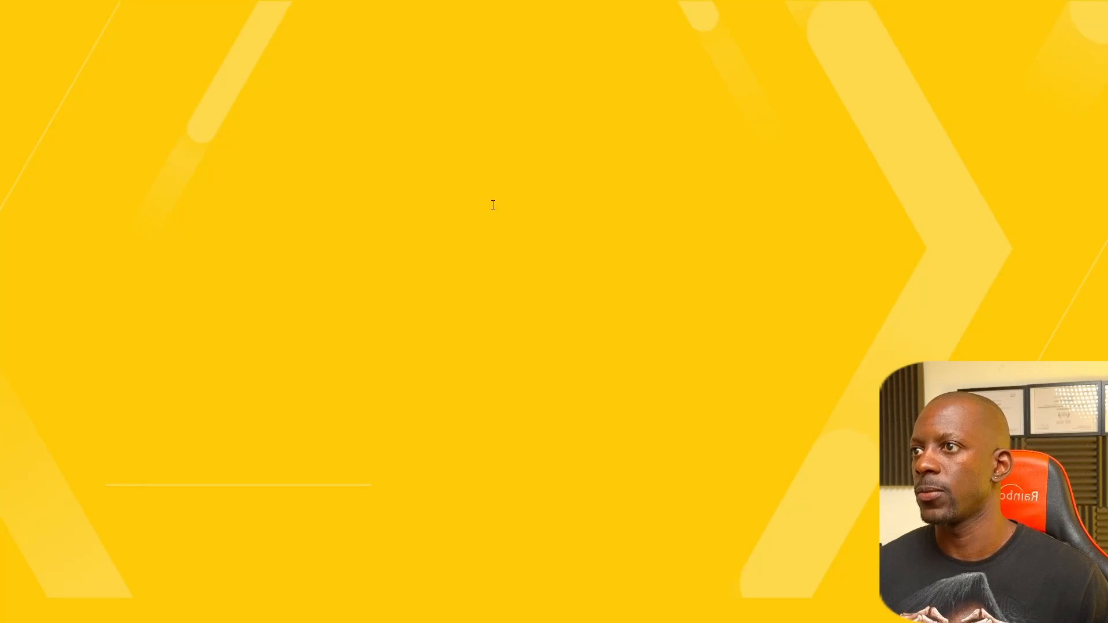
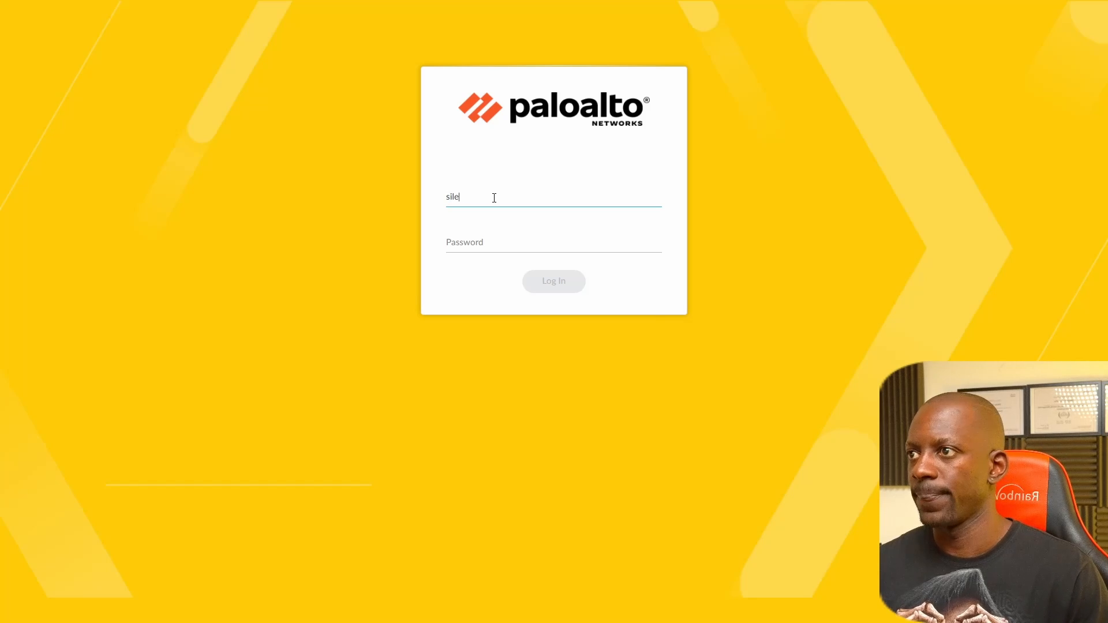
key(Tab)
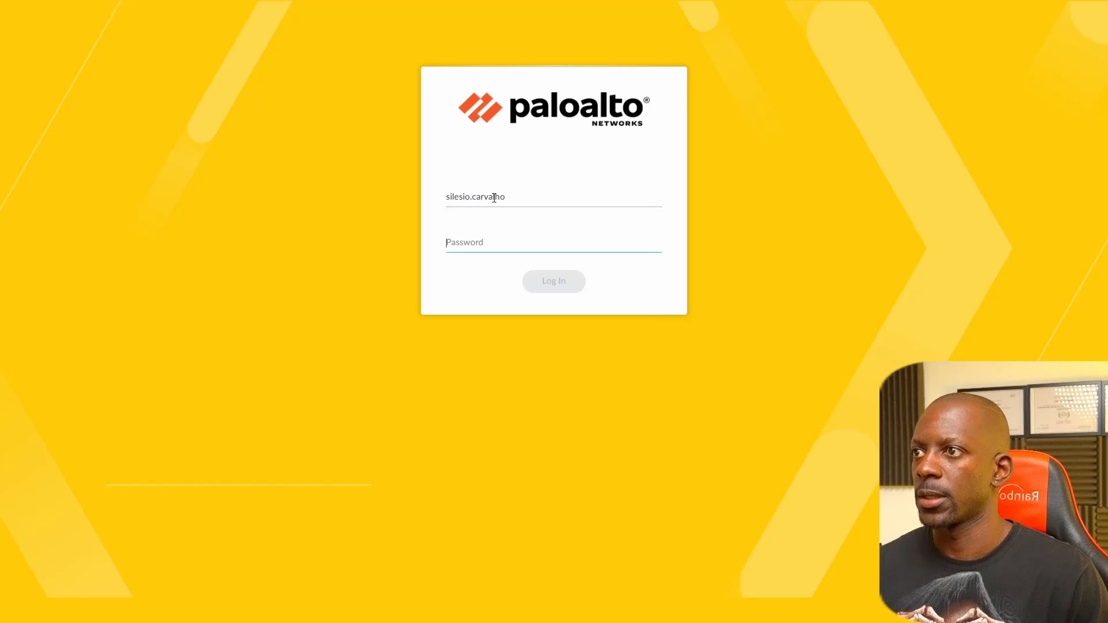
text(*****)
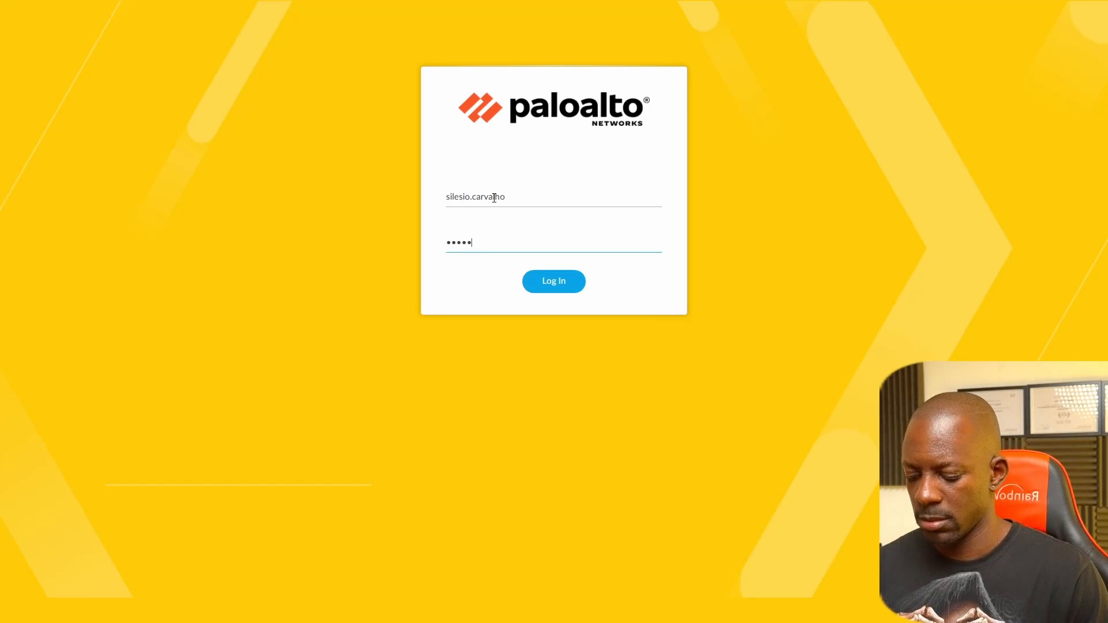
text(***)
key(Return)
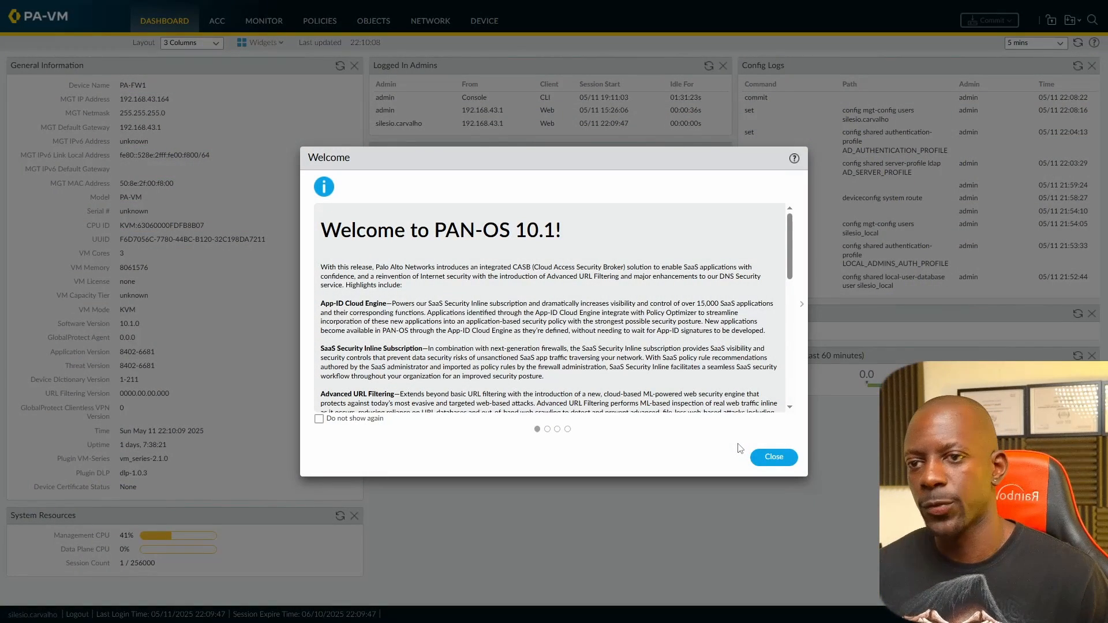
Step: Dismiss the PAN-OS 10.1 welcome notice and display the Monitor Traffic log
click(766, 456)
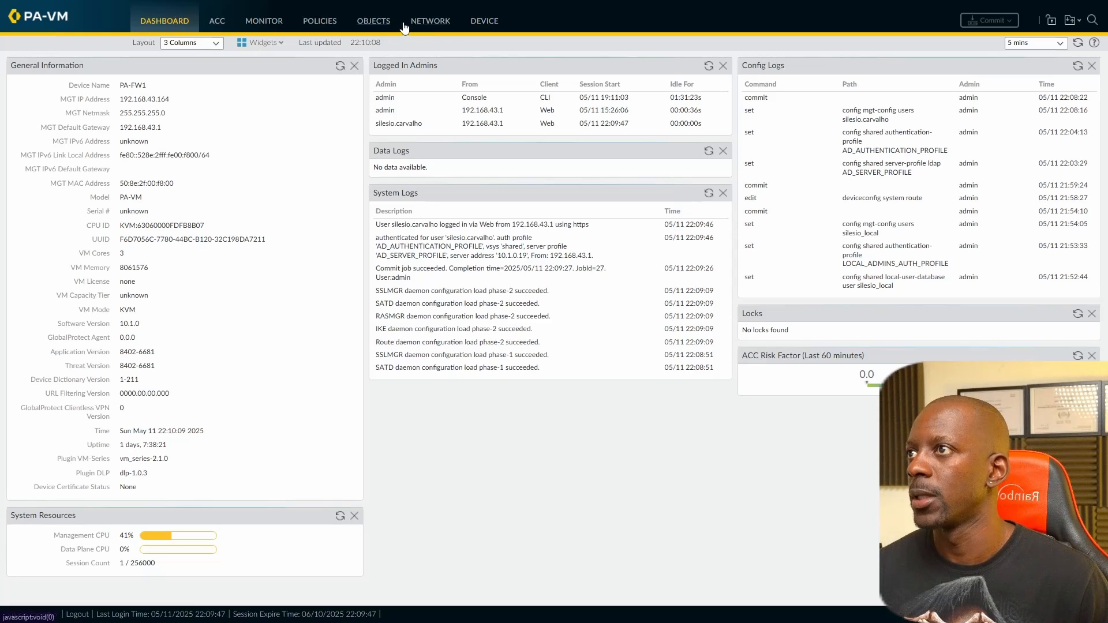
click(484, 22)
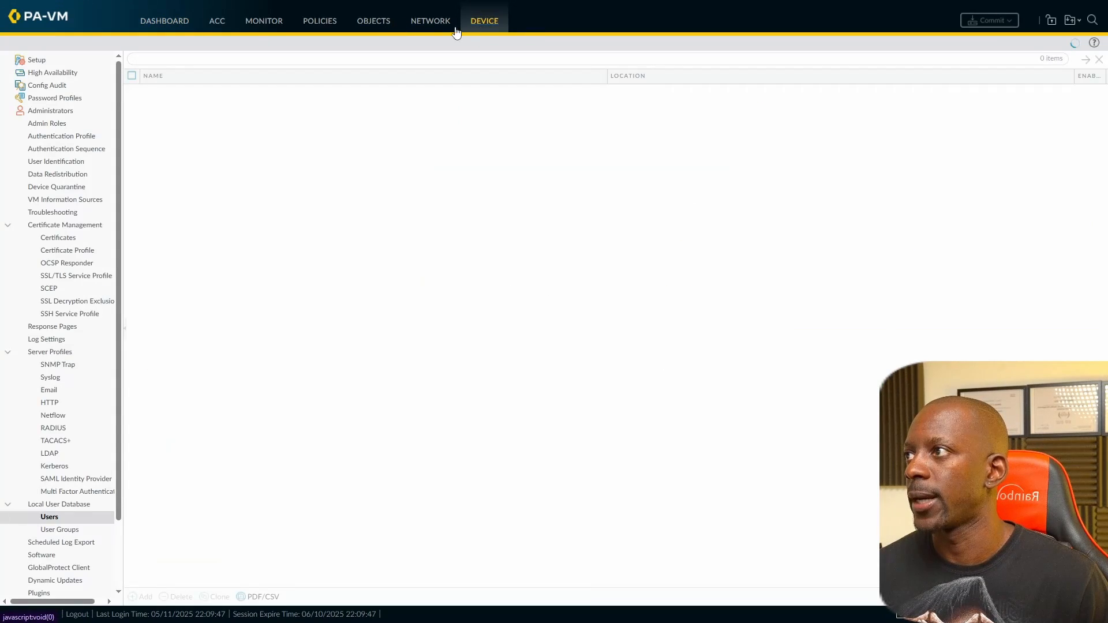
click(265, 21)
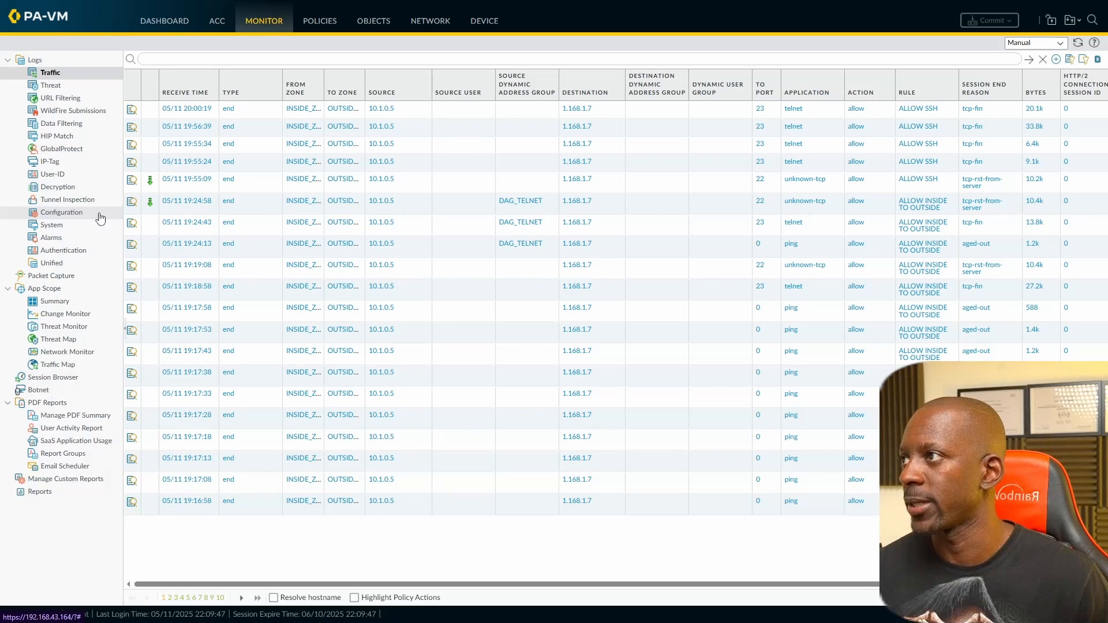
Step: Review the System log's auth-success entry, then show the Configuration log with auto-fitted columns
click(60, 229)
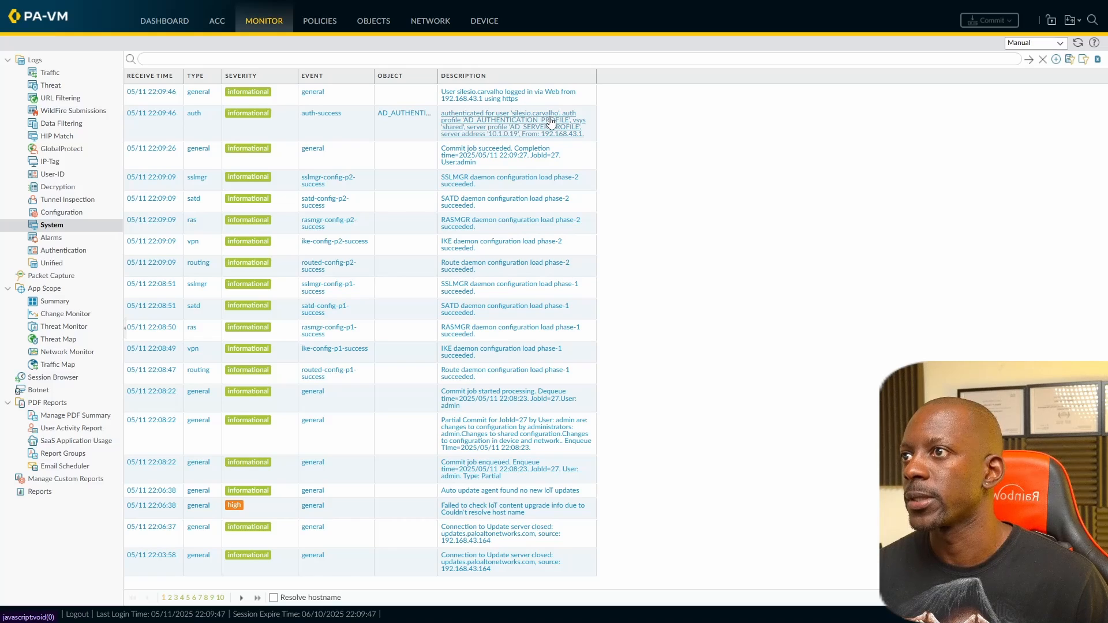
click(58, 213)
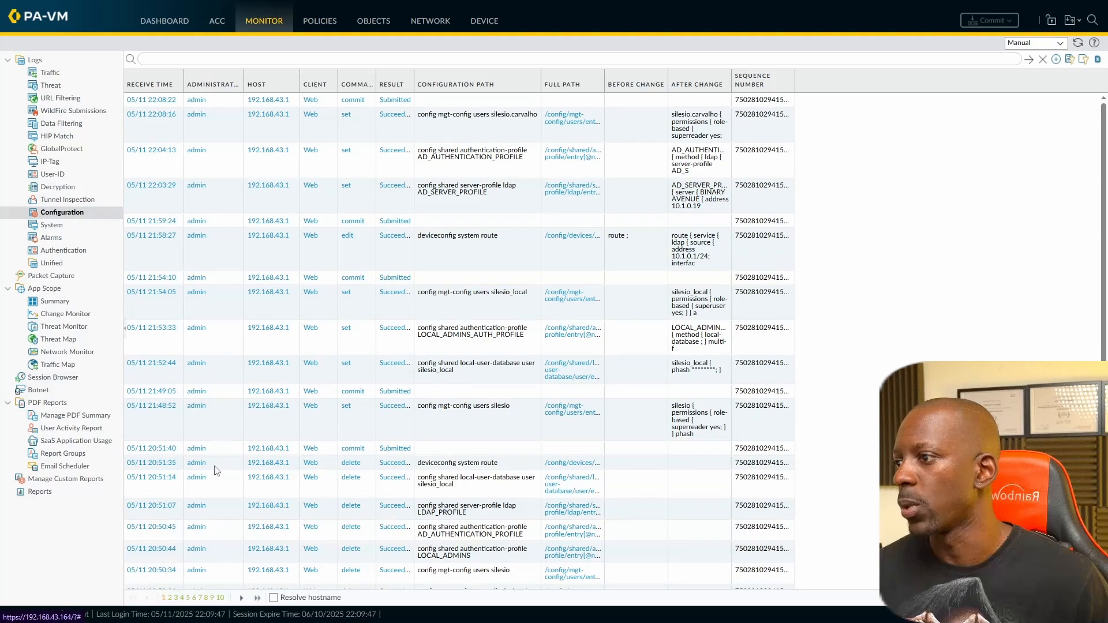
click(238, 87)
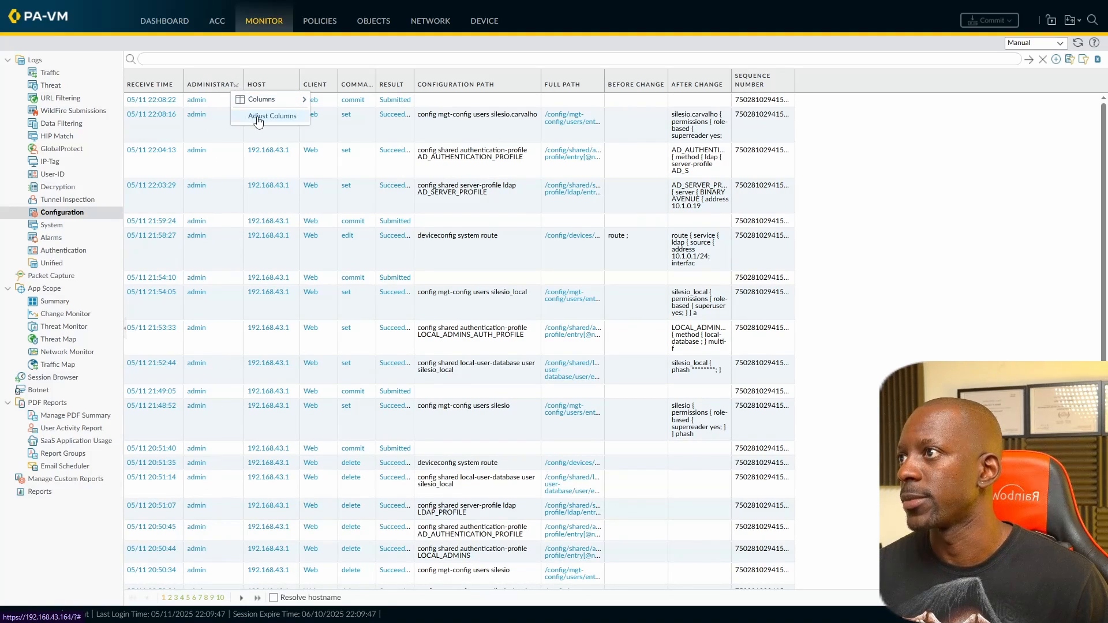
click(257, 115)
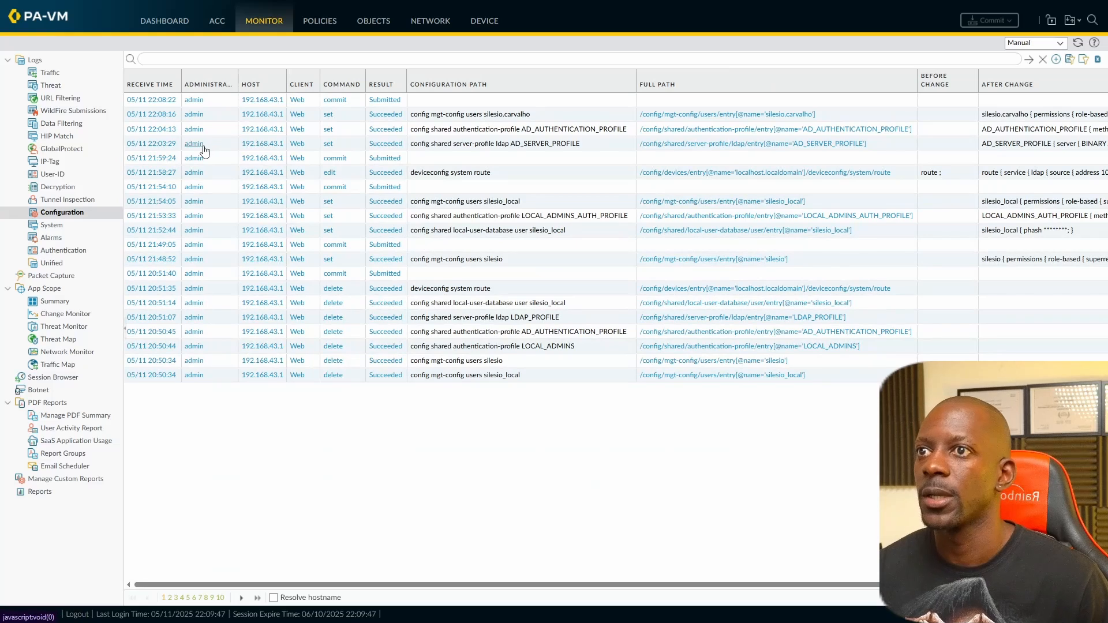